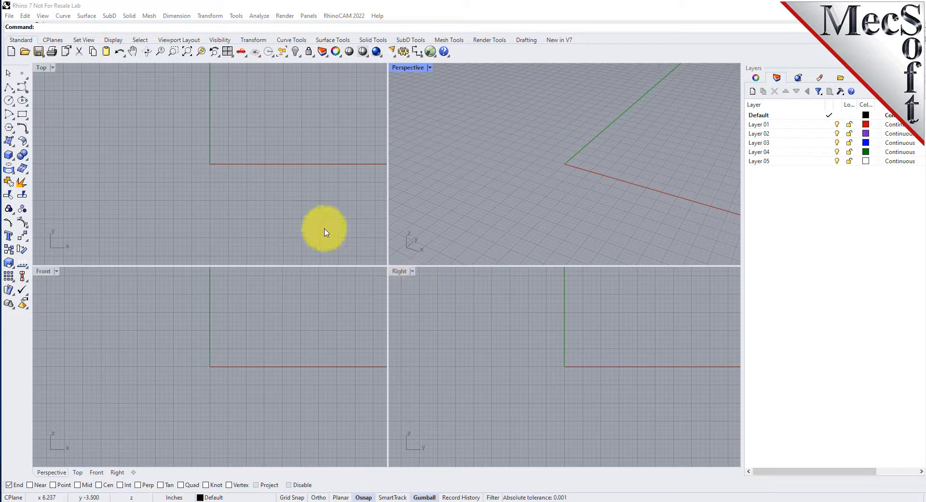
Step: Load the RhinoCAM 2022 G-code project browser and make it slightly narrower beside the viewports
left_click(358, 17)
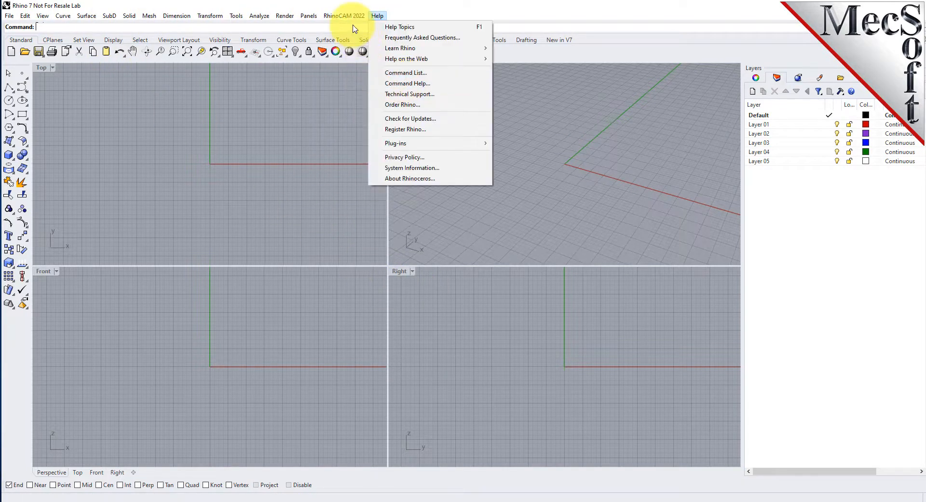
left_click(371, 77)
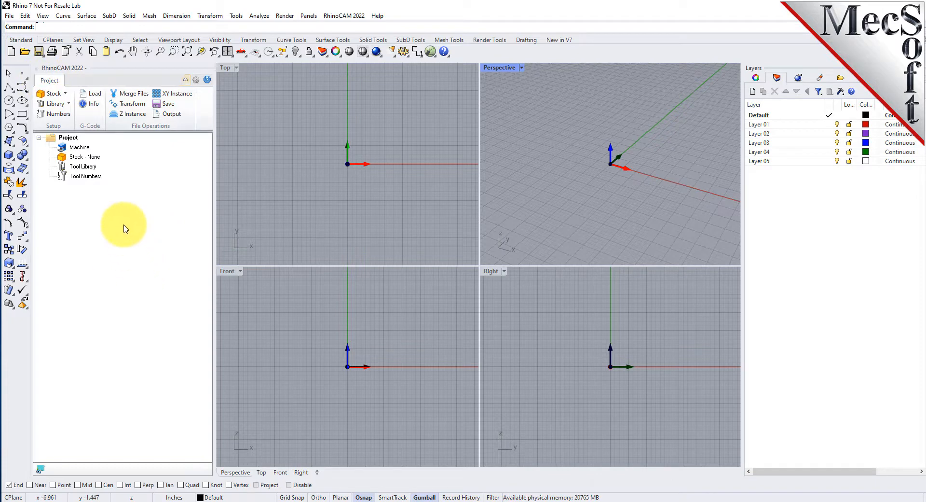
left_click(356, 217)
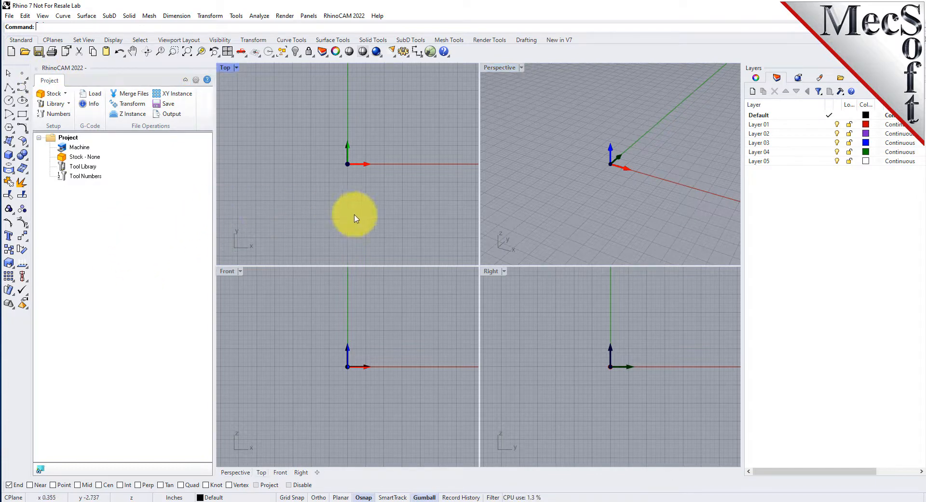
mouse_move(214, 235)
left_mouse_down()
mouse_move(327, 238)
mouse_move(204, 246)
left_mouse_up()
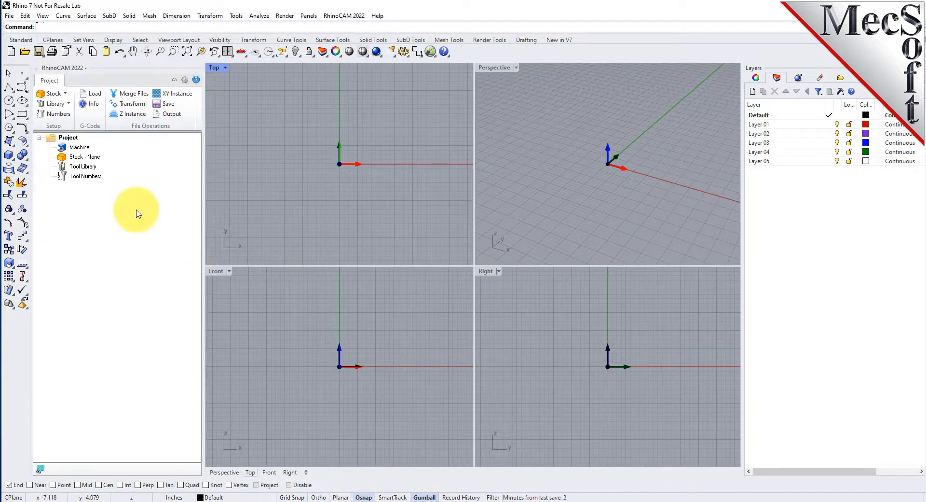
left_click_drag(103, 67, 39, 210)
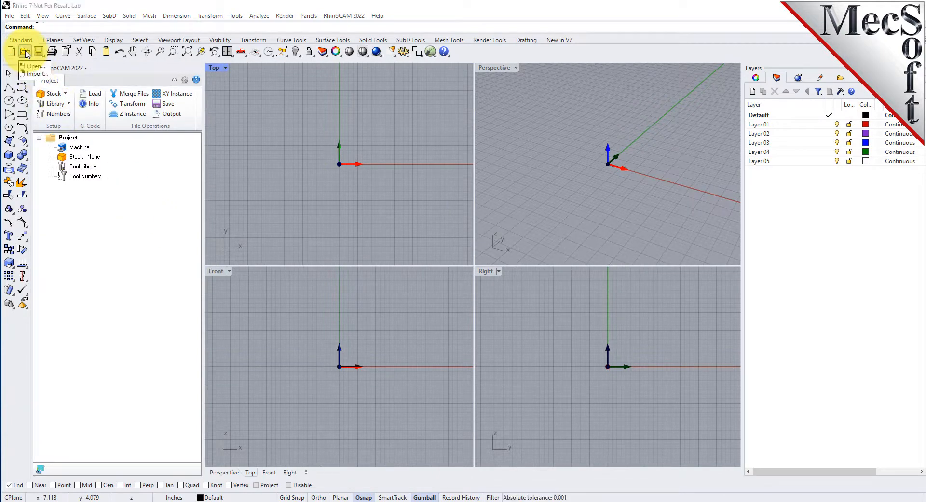
Step: Open the model G-CODE-EDITQuickStartGuide-R7.3dm from the QuickStart RhinoCAM folder, with the file filter set to Supported Files
left_click(25, 53)
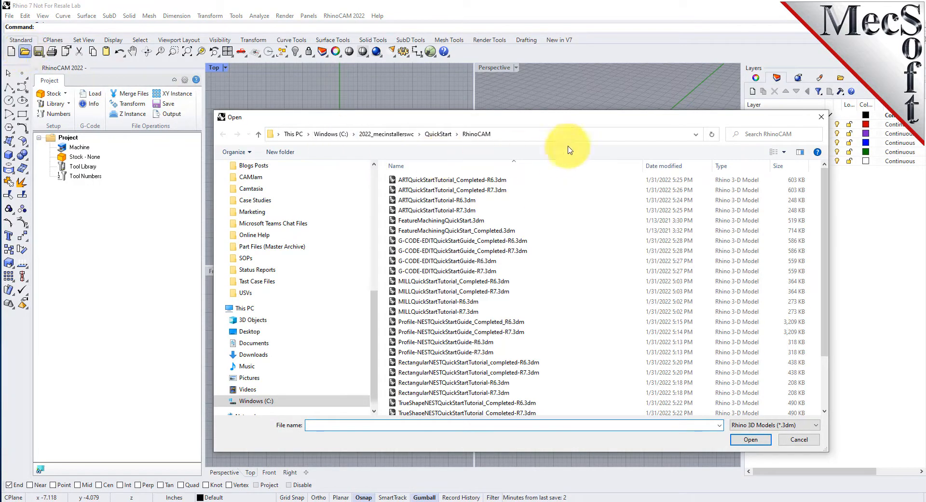
left_click(568, 136)
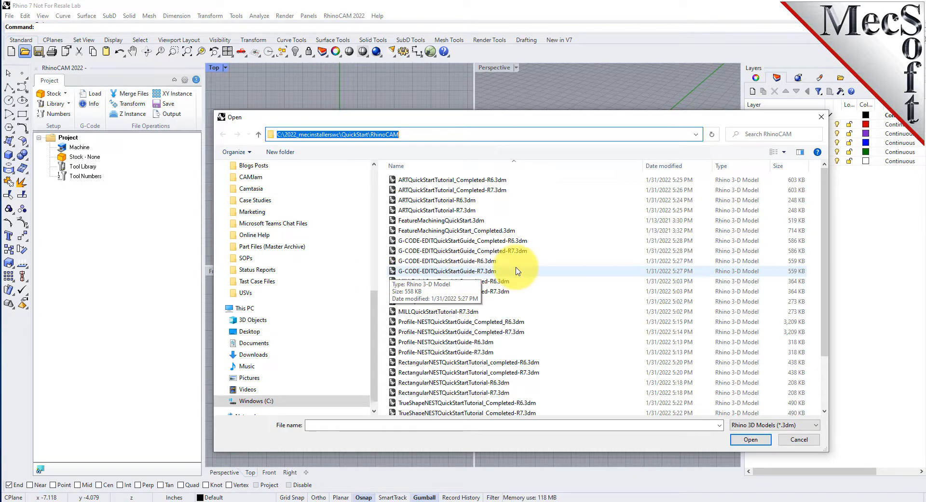
left_click(772, 424)
scroll(772, 411, "down", 3)
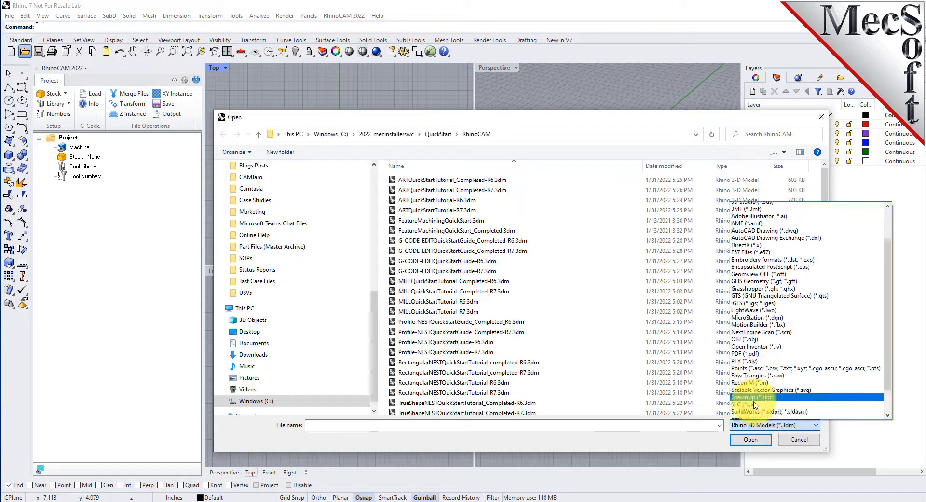
left_click(761, 414)
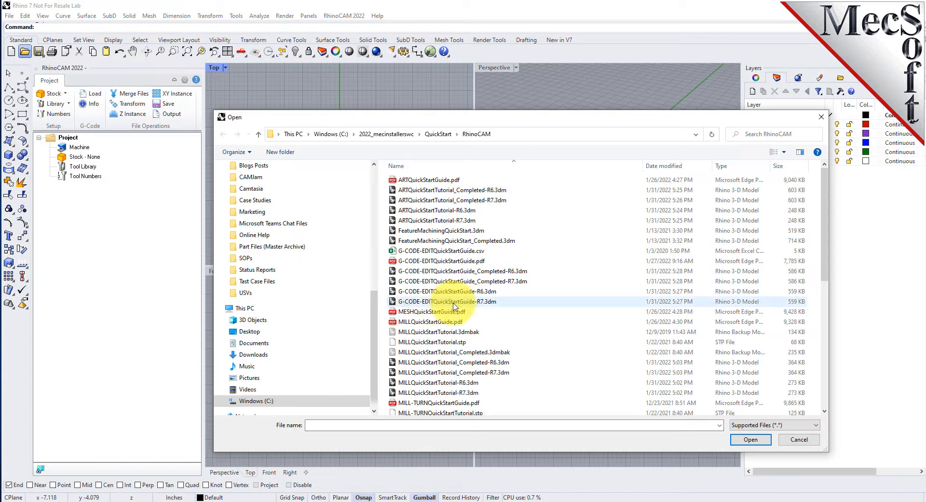
left_click(454, 282)
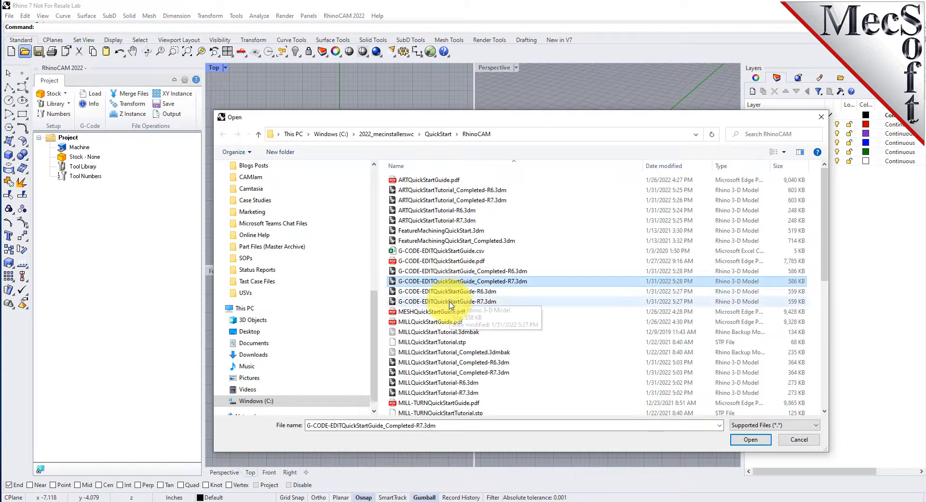
left_click(450, 303)
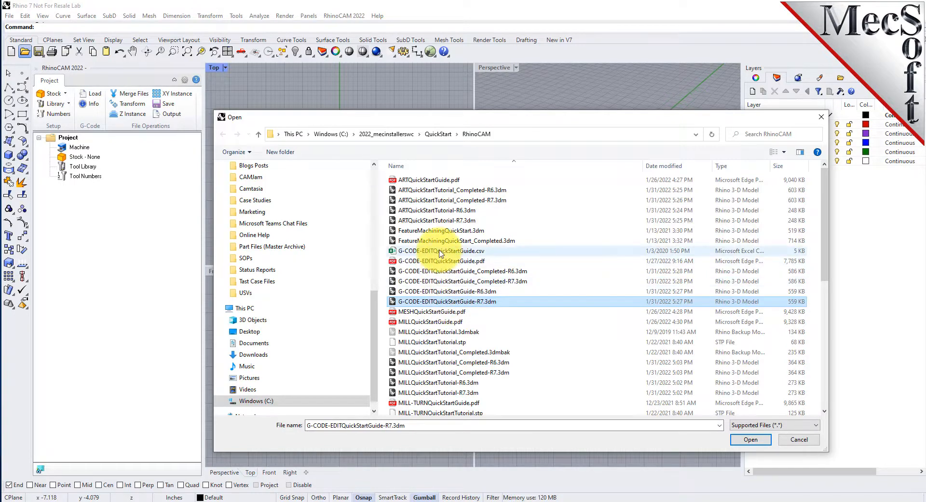
left_click(440, 251)
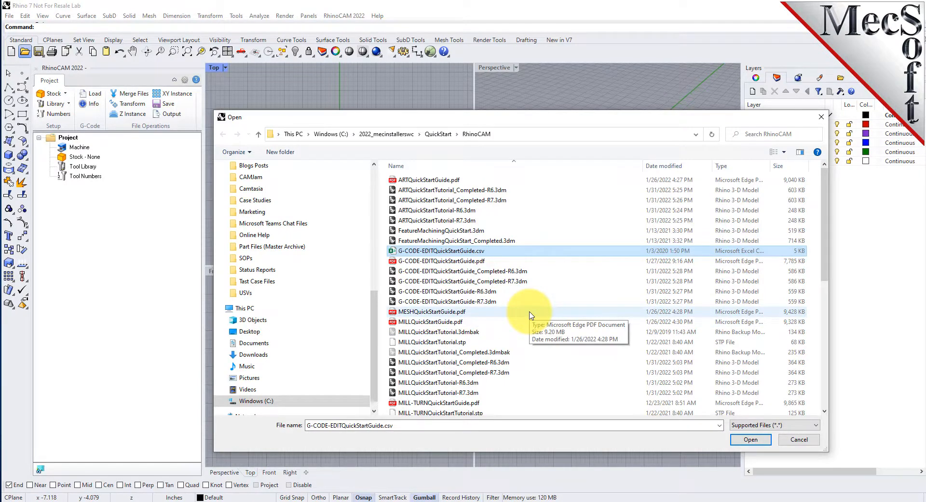
left_click(455, 302)
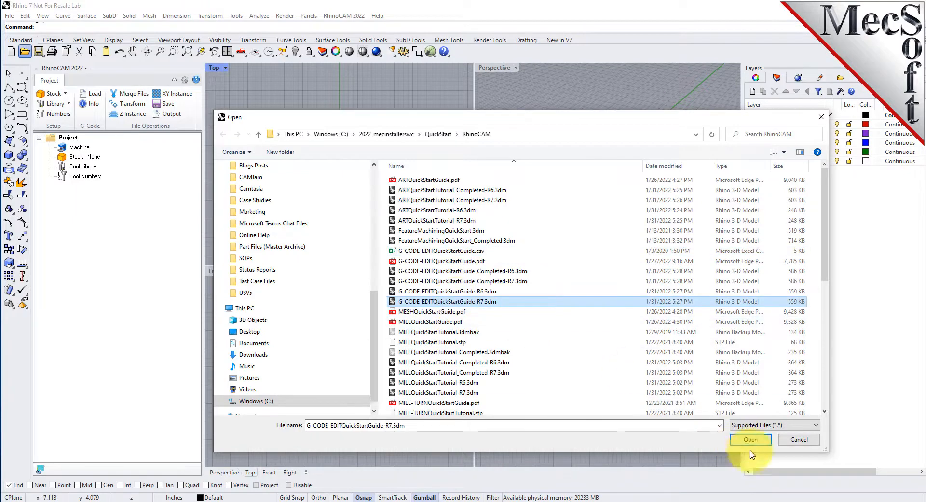
left_click(751, 441)
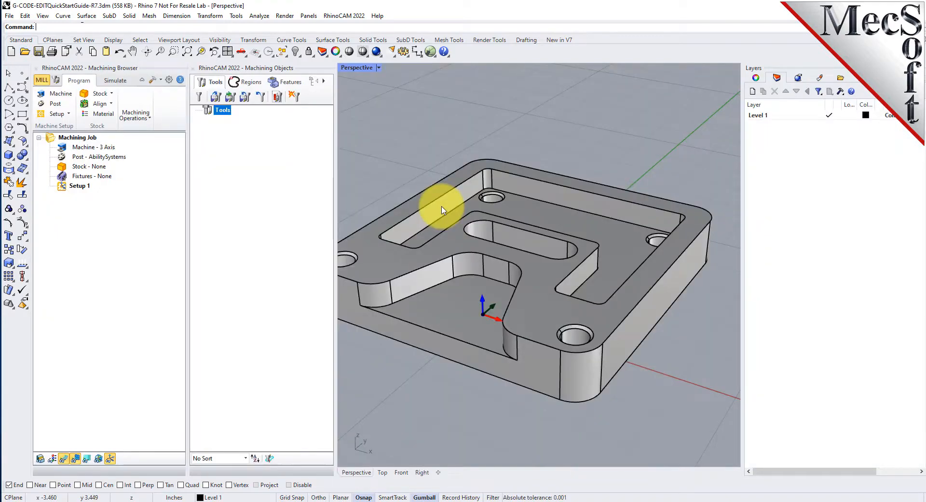
Step: Bring back the G-code project browser for the opened part and narrow the Layers panel to enlarge the viewport
left_click(344, 16)
left_click(356, 76)
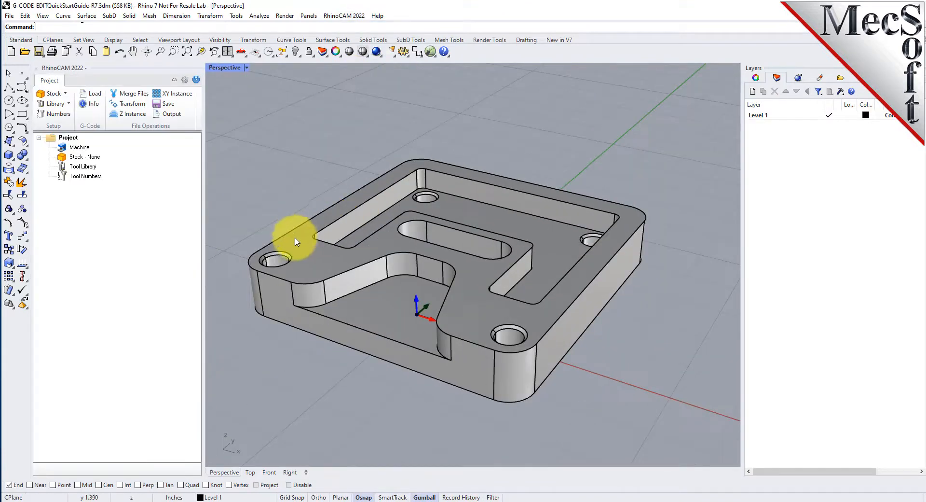
right_click_drag(524, 203, 531, 186)
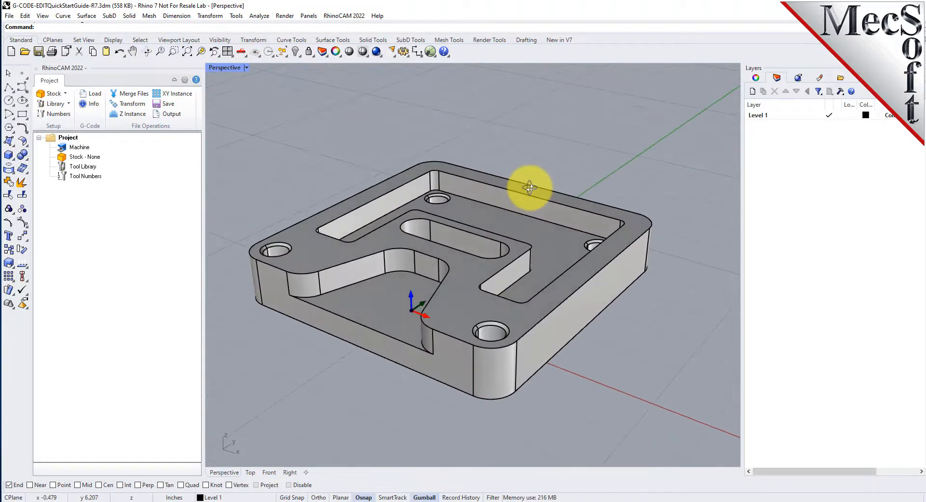
left_click_drag(741, 214, 816, 218)
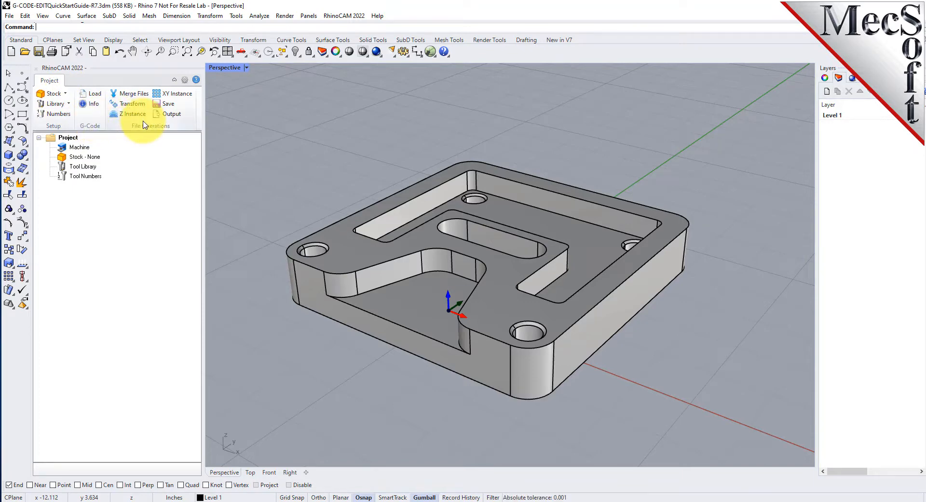
Step: Load the G-code file G-CODE-EDITQuickStartGuide.nc into the project
left_click(54, 139)
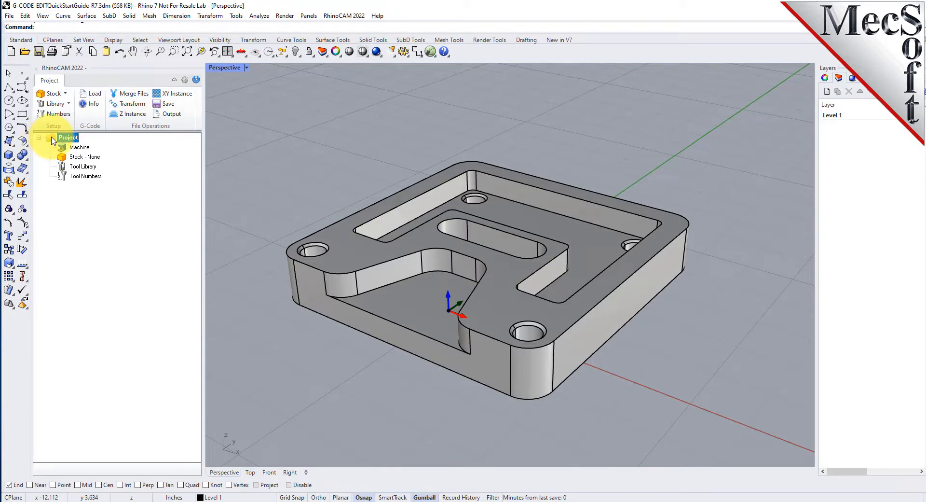
left_click(77, 156)
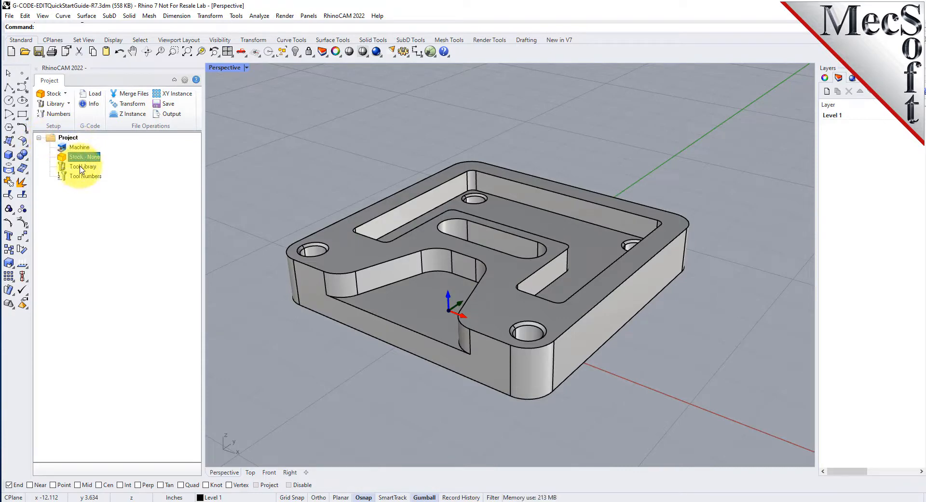
left_click(83, 176)
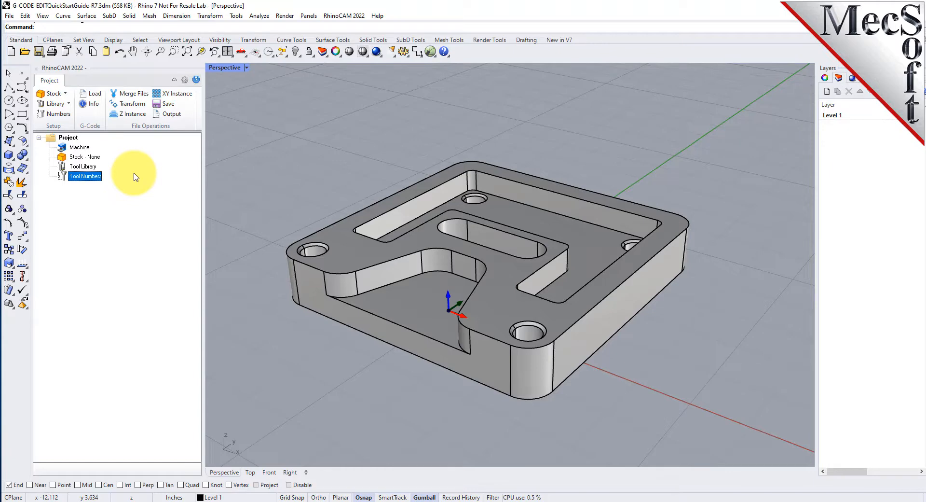
left_click(95, 93)
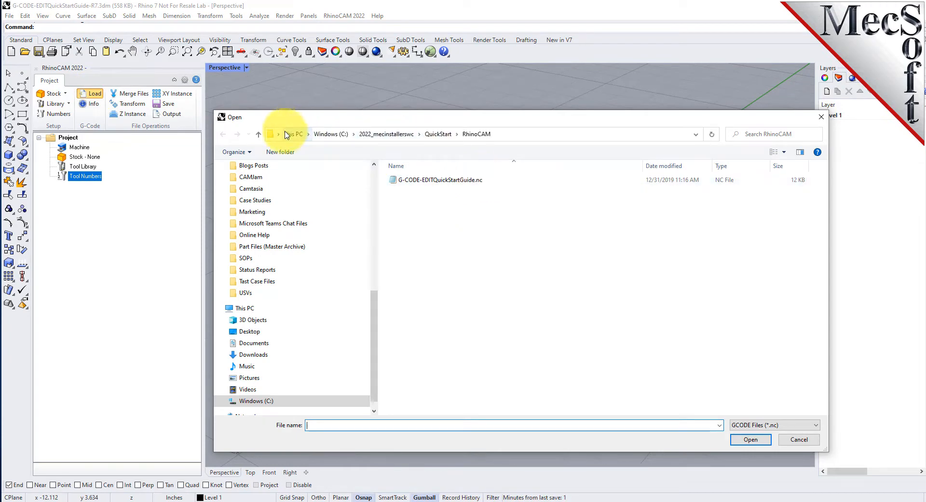
left_click(440, 181)
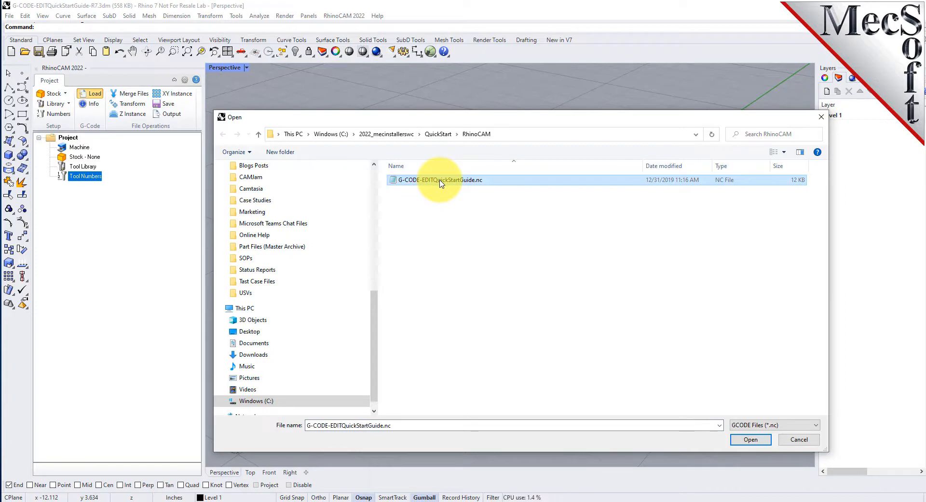
left_click(751, 439)
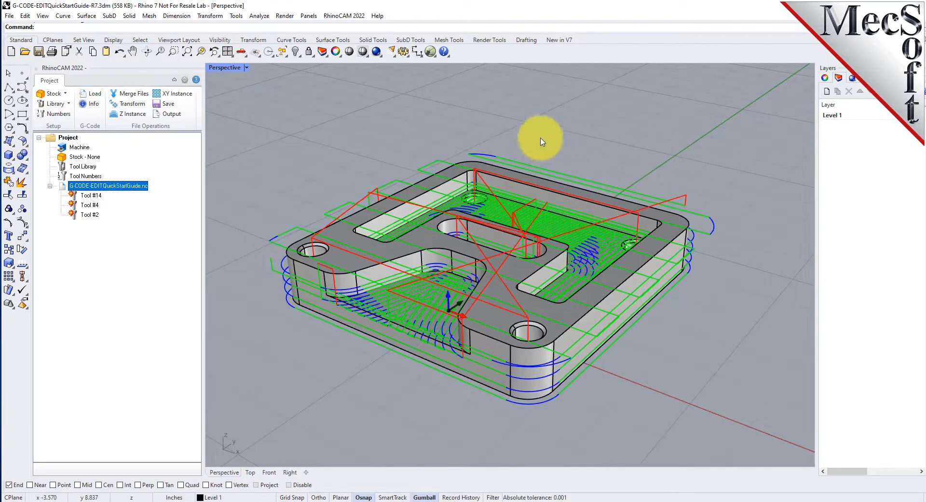
Step: Examine the loaded toolpaths around the part, checking the Tool #4 entry and then the whole G-code file
scroll(510, 168, "down", 2)
right_click_drag(511, 168, 513, 207)
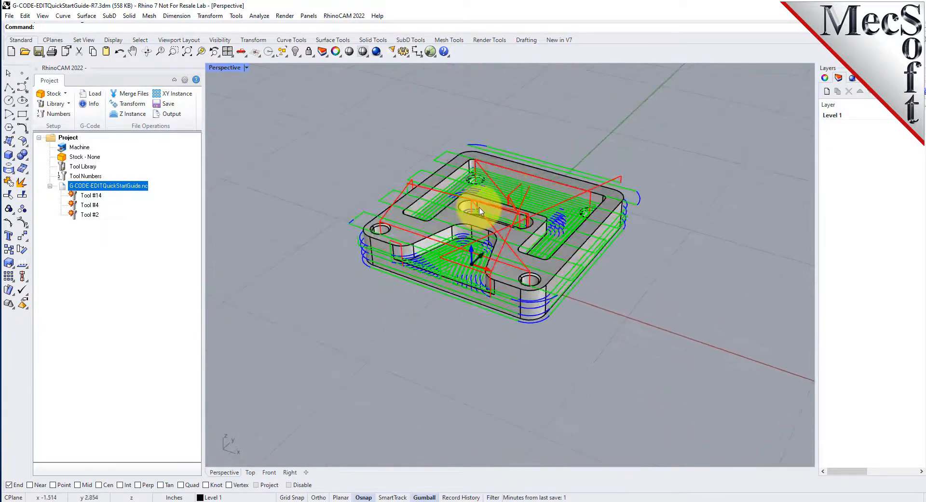
scroll(480, 211, "up", 2)
mouse_move(575, 285)
right_mouse_down()
mouse_move(528, 338)
mouse_move(532, 289)
mouse_move(555, 285)
mouse_move(558, 268)
mouse_move(562, 277)
right_mouse_up()
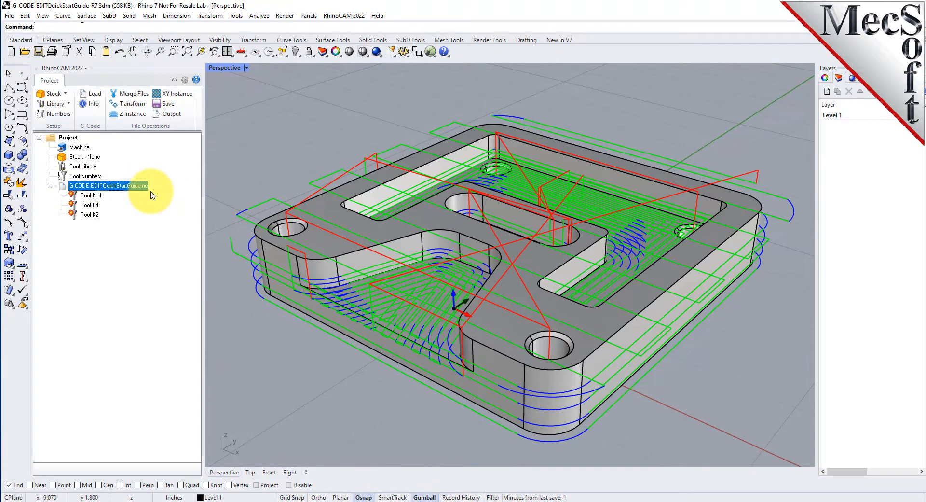
left_click(89, 204)
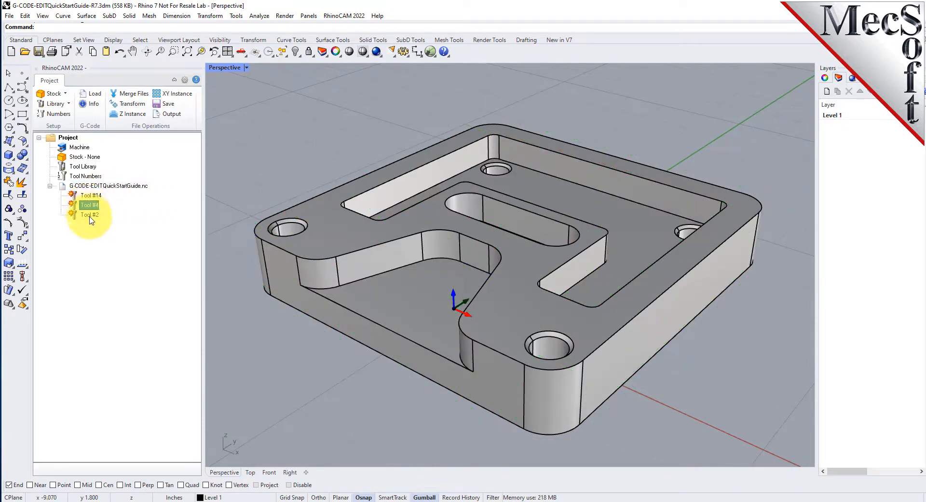
left_click(87, 187)
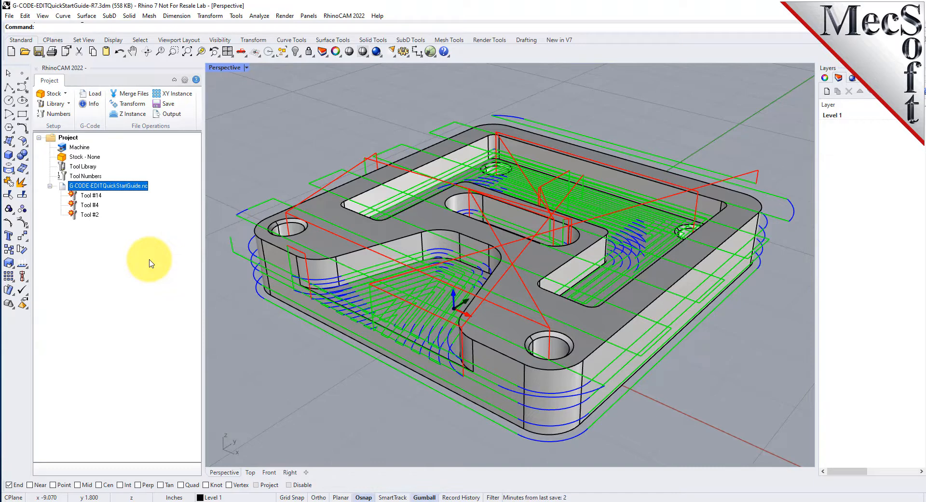
Step: Open the loaded G-code file for editing with default tools, and widen the editor so all its commands fit
right_click(128, 188)
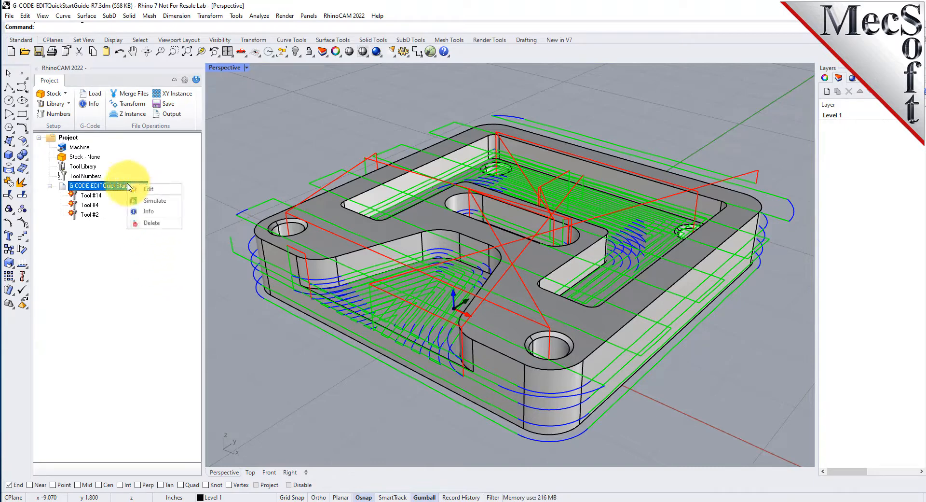
left_click(166, 189)
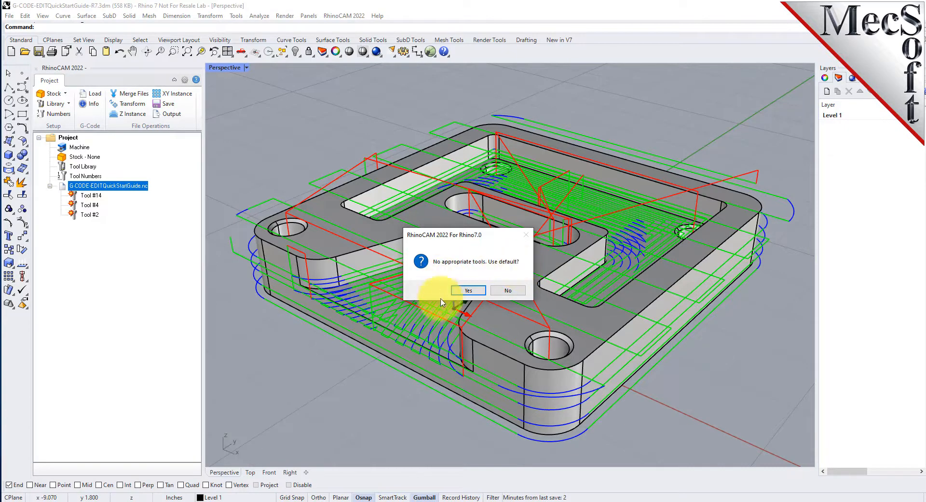
left_click(469, 291)
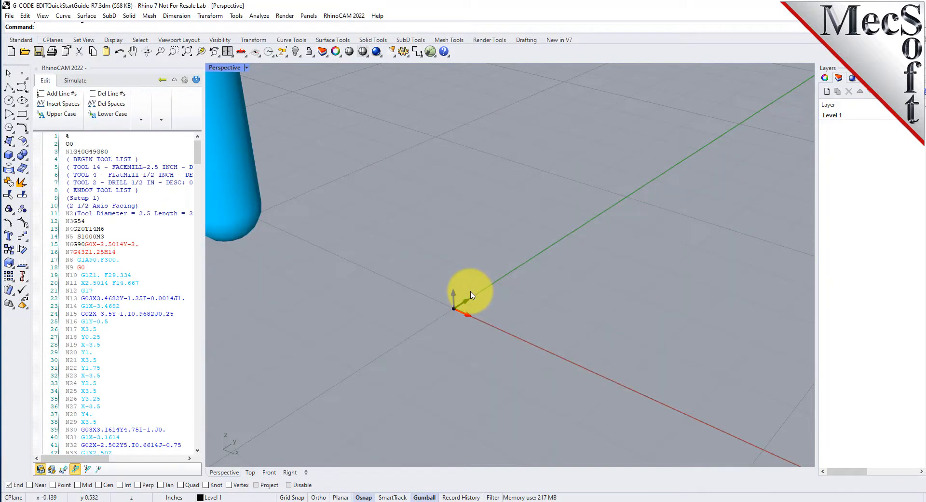
scroll(492, 237, "down", 3)
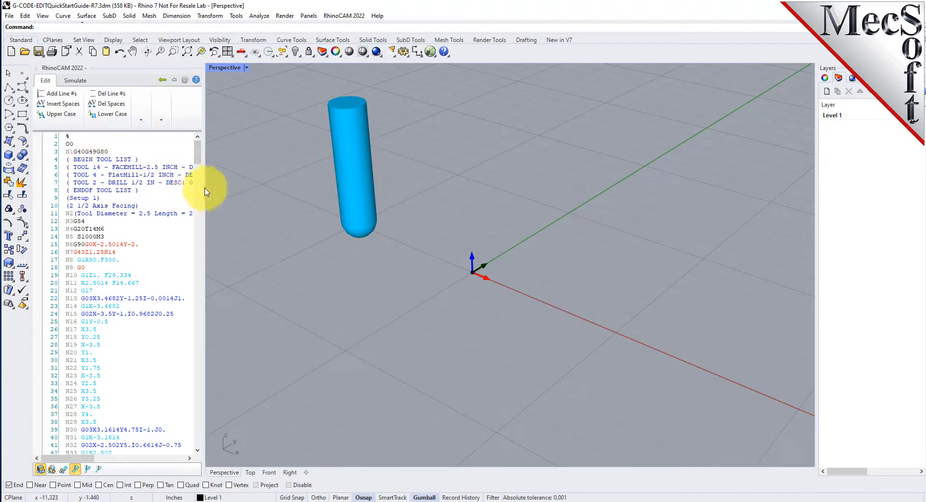
left_click_drag(203, 191, 247, 198)
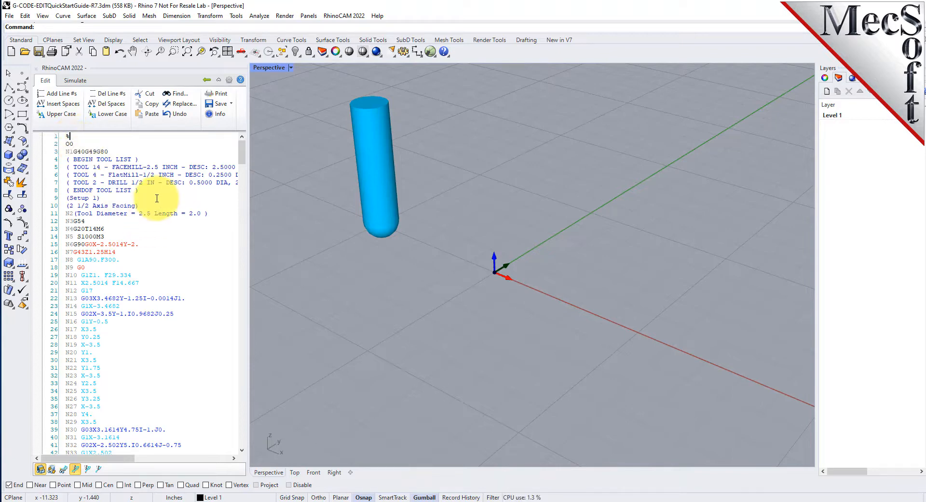
Step: Turn off context tool tips in the editor preferences, and review the text editor colors and the program used for output
left_click(229, 83)
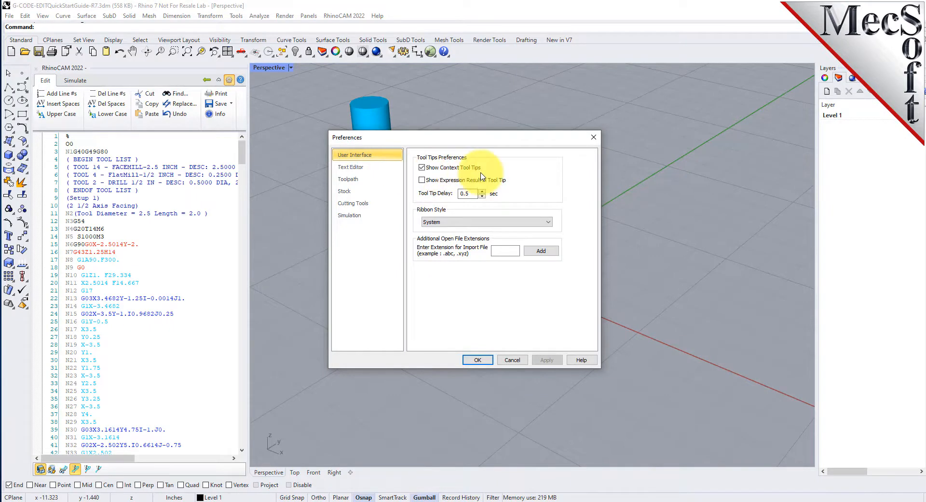
left_click(422, 167)
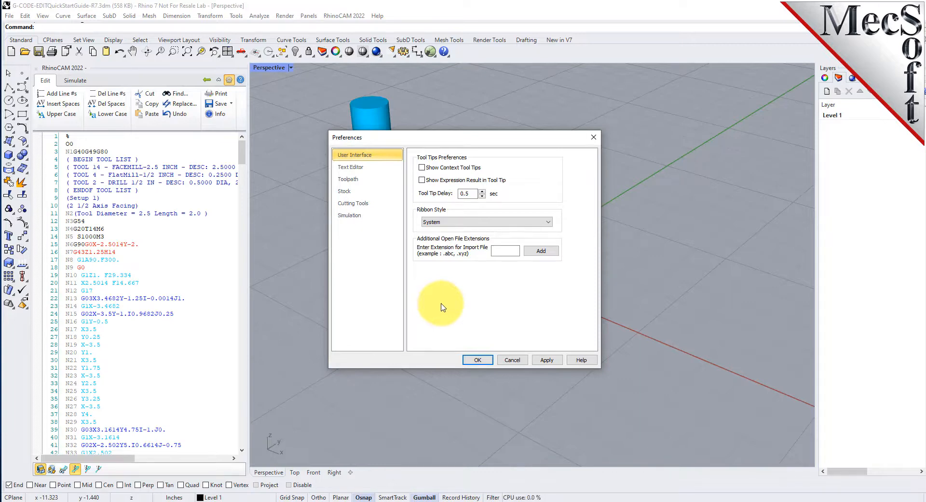
left_click(359, 167)
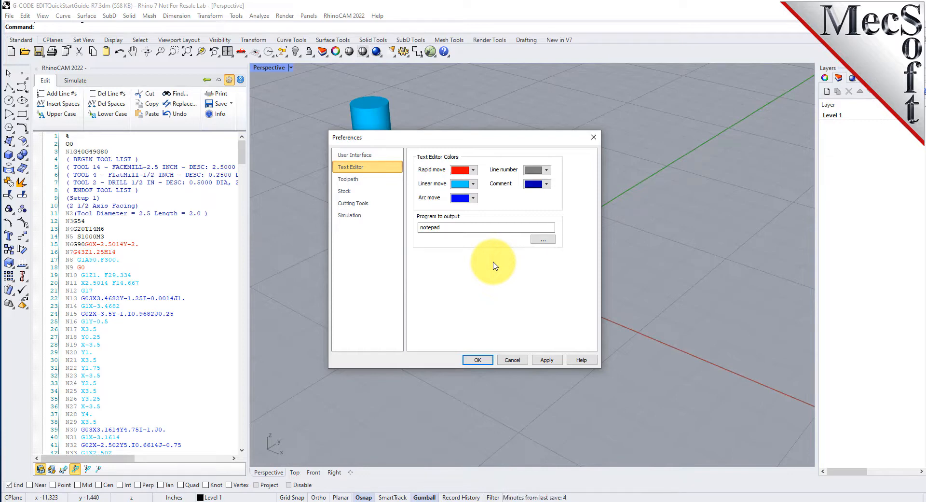
double_click(453, 227)
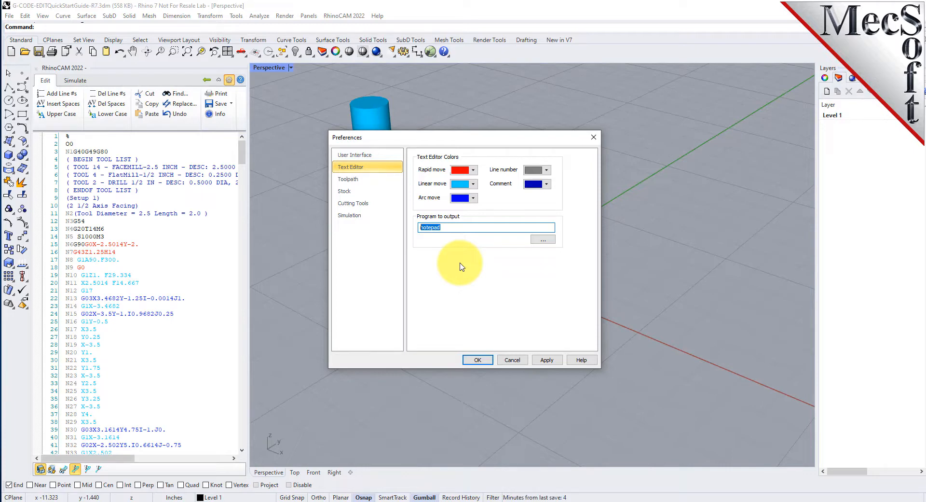
Step: Set the toolpath display thickness to 2 and apply it to the displayed toolpaths
left_click(358, 179)
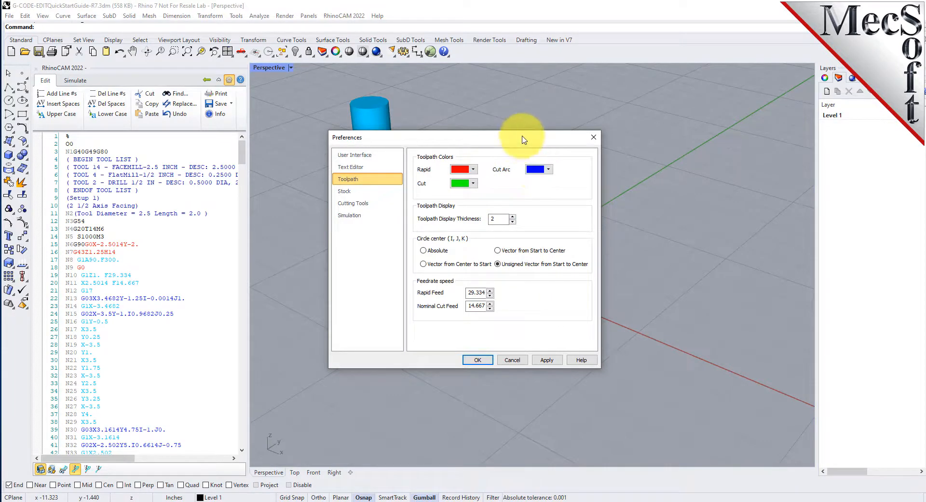
left_click_drag(537, 138, 557, 153)
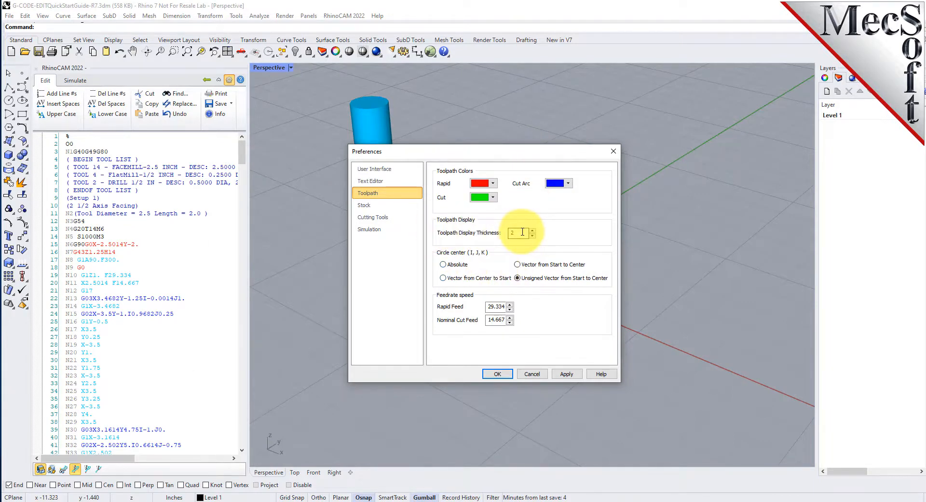
mouse_move(522, 231)
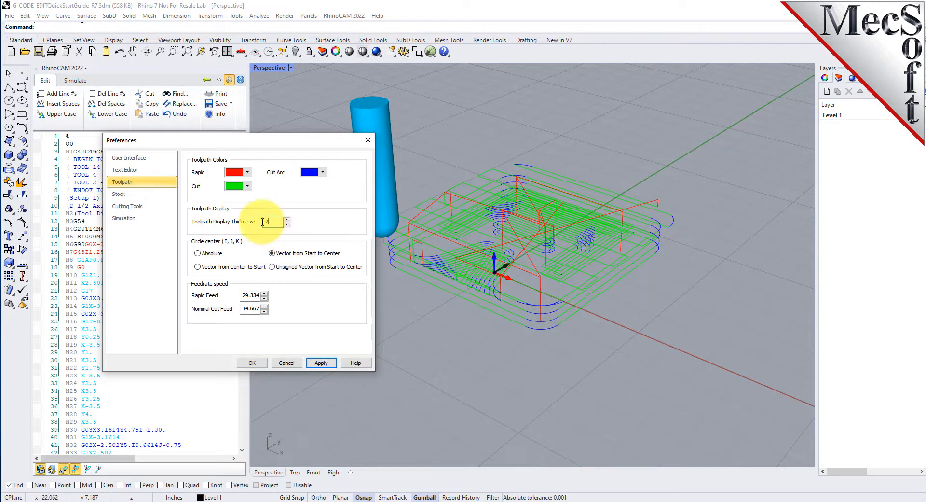
double_click(263, 222)
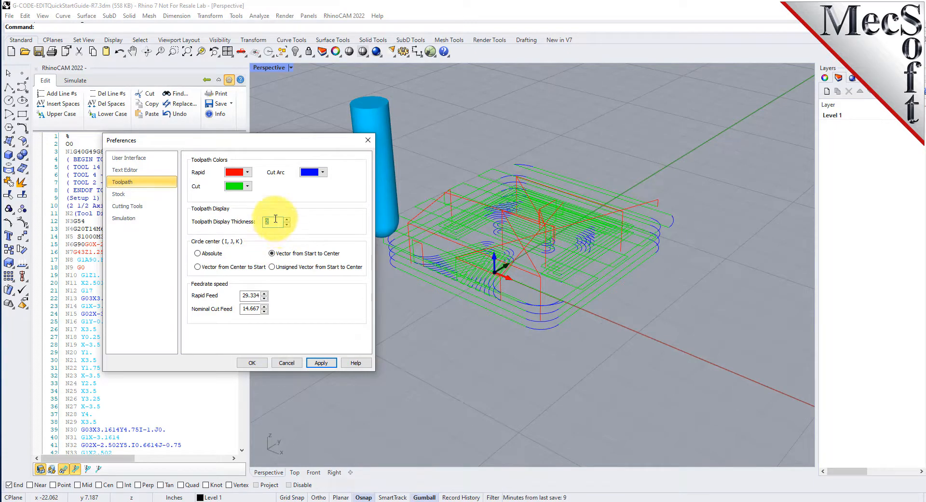
left_click(314, 364)
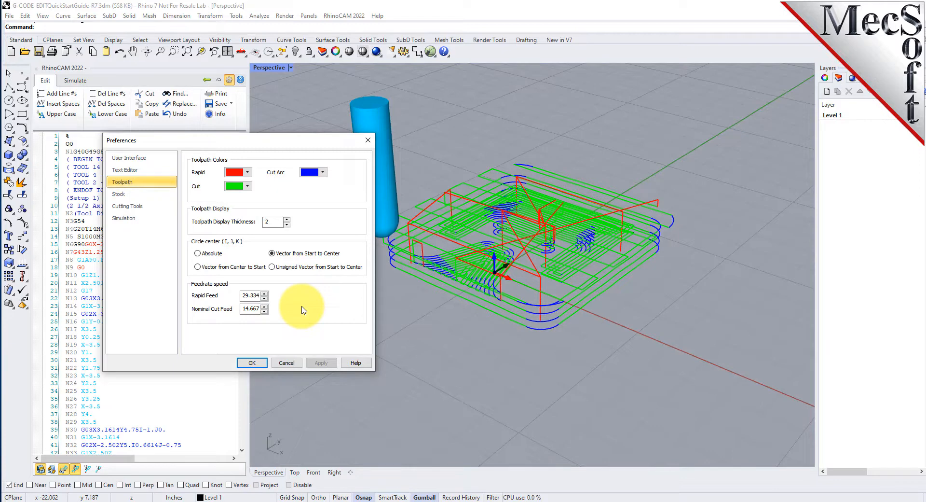
Step: Try the Vector from Center to Start and Absolute circle center modes on the toolpaths, and return to Vector from Start to Center
left_click(201, 269)
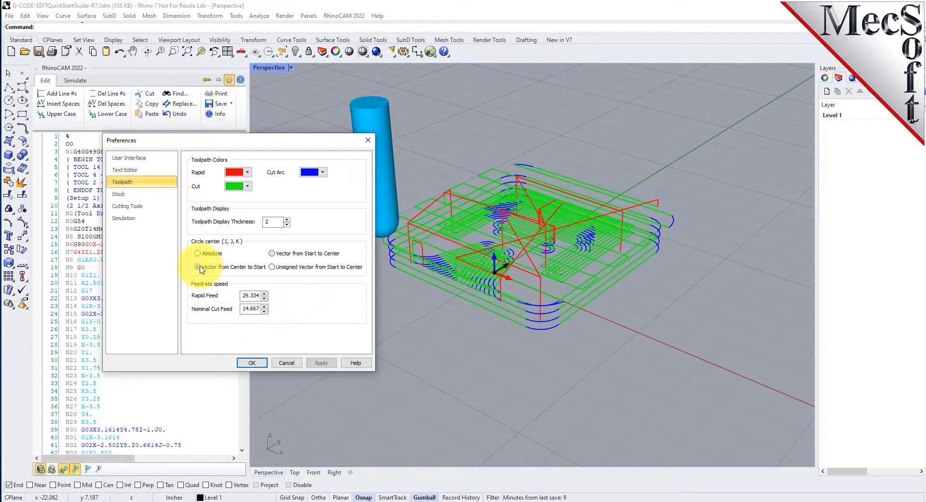
left_click(325, 365)
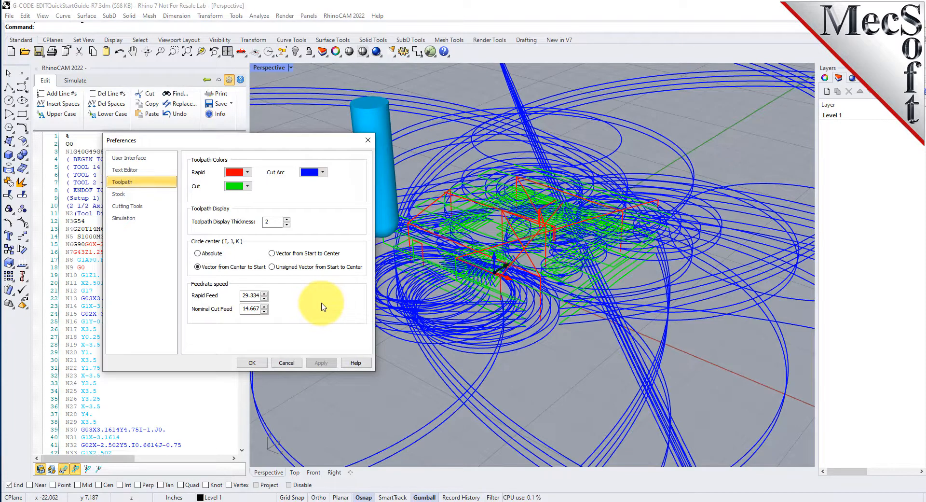
left_click(197, 253)
left_click(315, 363)
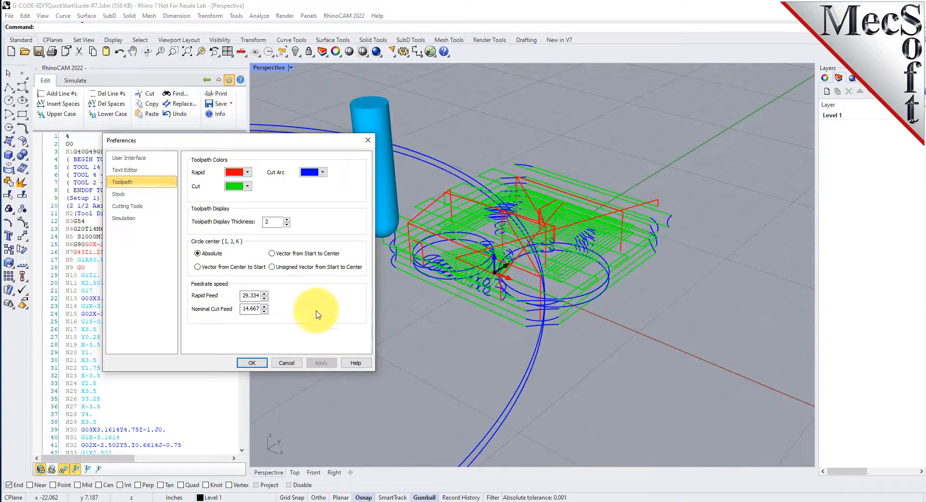
left_click(272, 253)
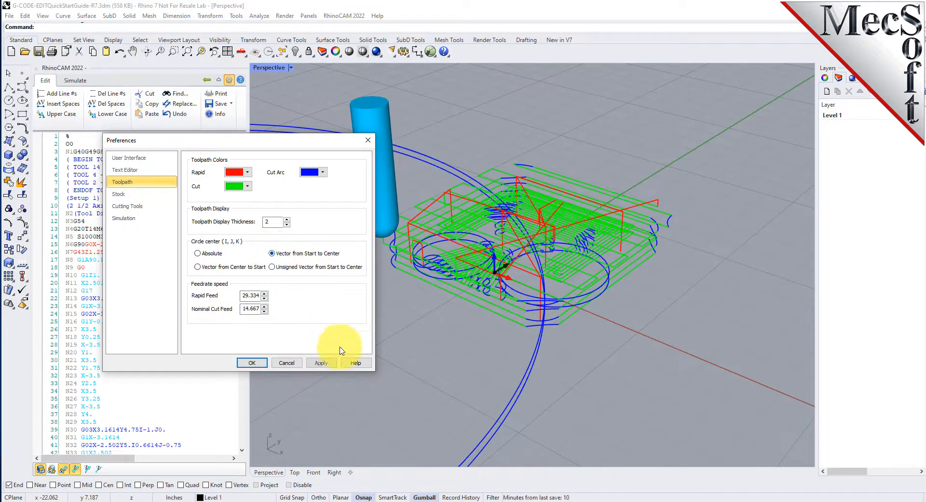
left_click(323, 365)
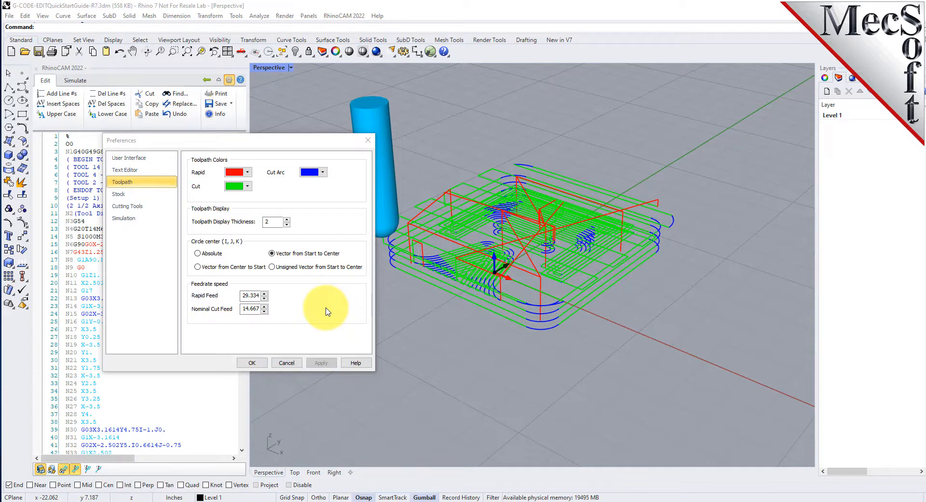
Step: Compare Unsigned Vector from Start to Center and Vector from Center to Start with the Vector from Start to Center mode, applying each
left_click(272, 267)
left_click(321, 362)
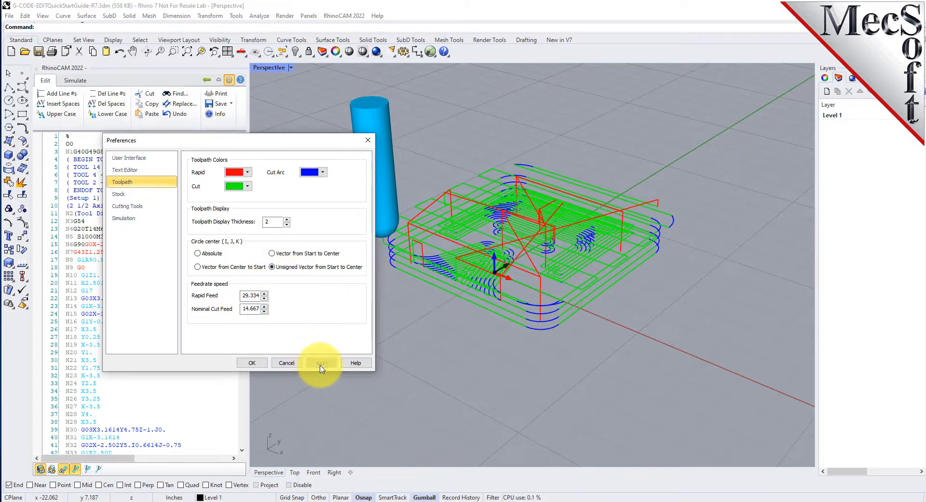
left_click(272, 254)
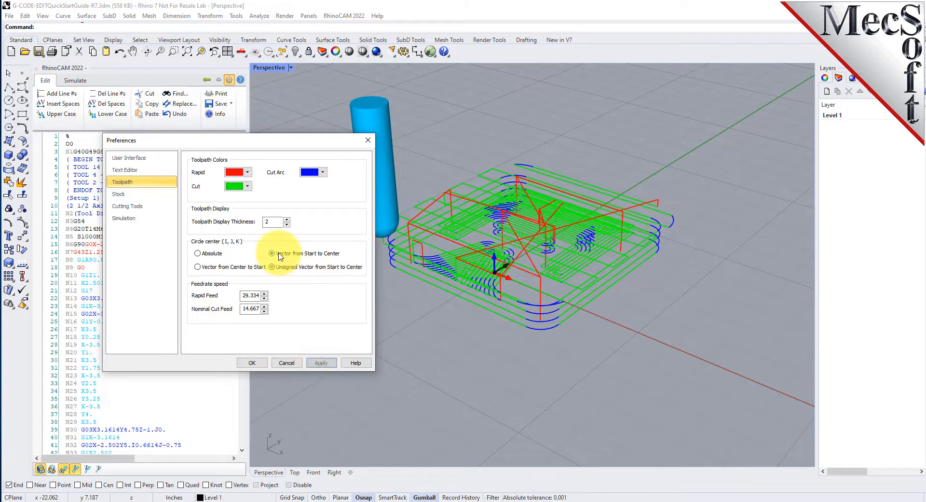
left_click(319, 367)
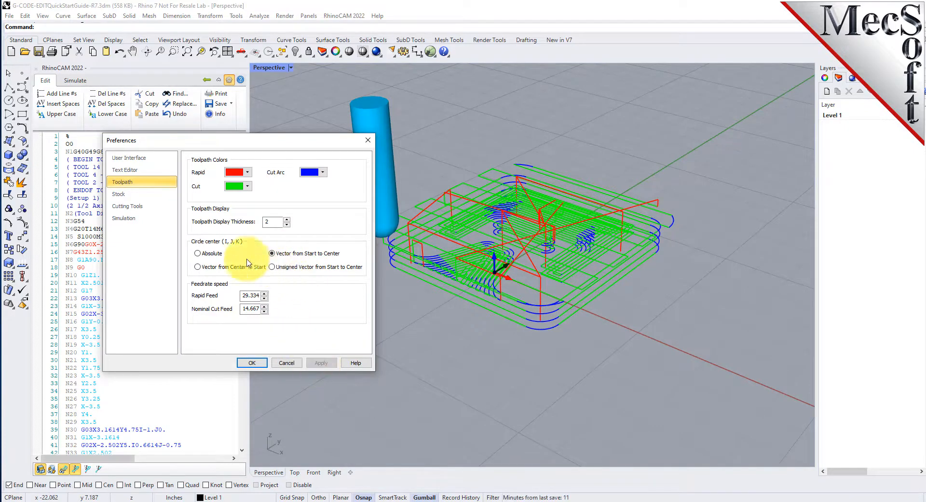
left_click(199, 266)
left_click(324, 365)
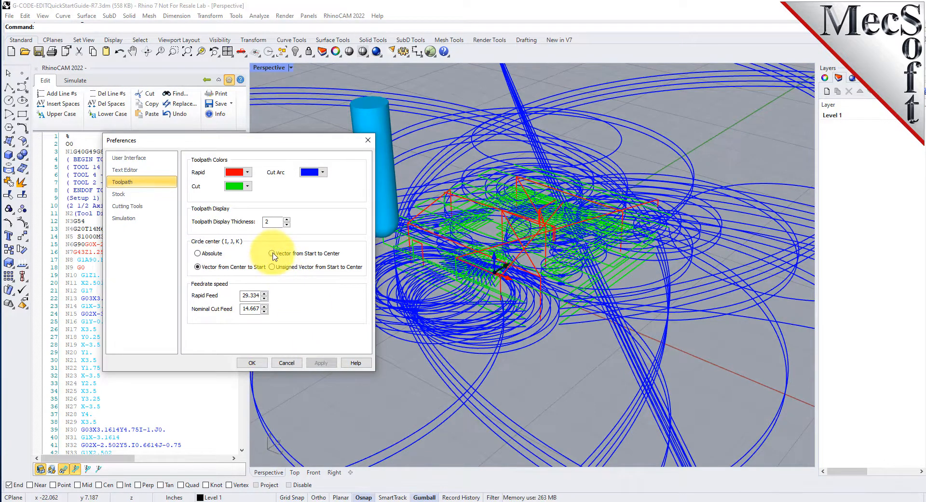
left_click(272, 254)
left_click(321, 363)
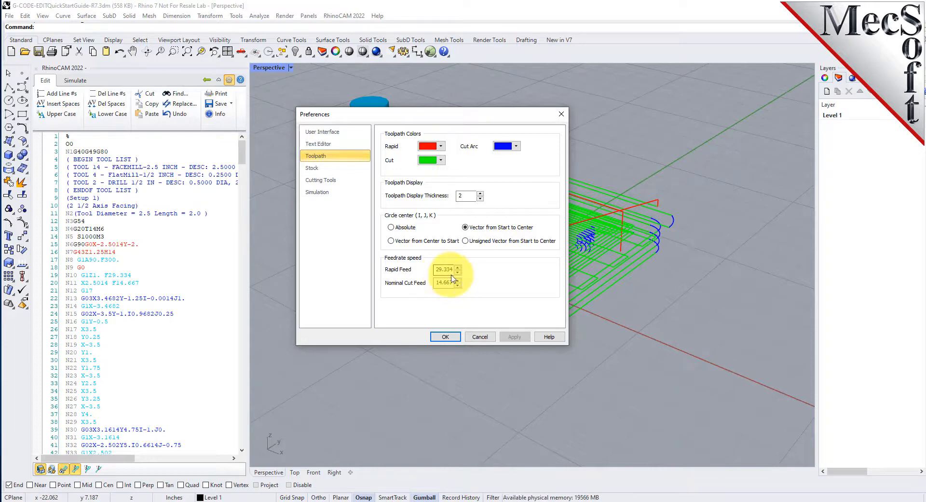
Step: Shift the stock model display transparency one notch toward opaque in the stock preferences
left_click(320, 170)
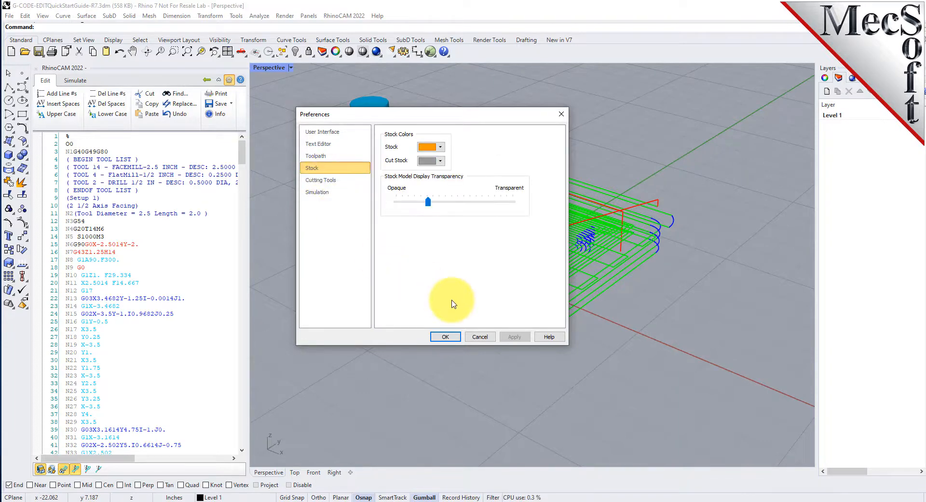
left_click_drag(451, 119, 476, 140)
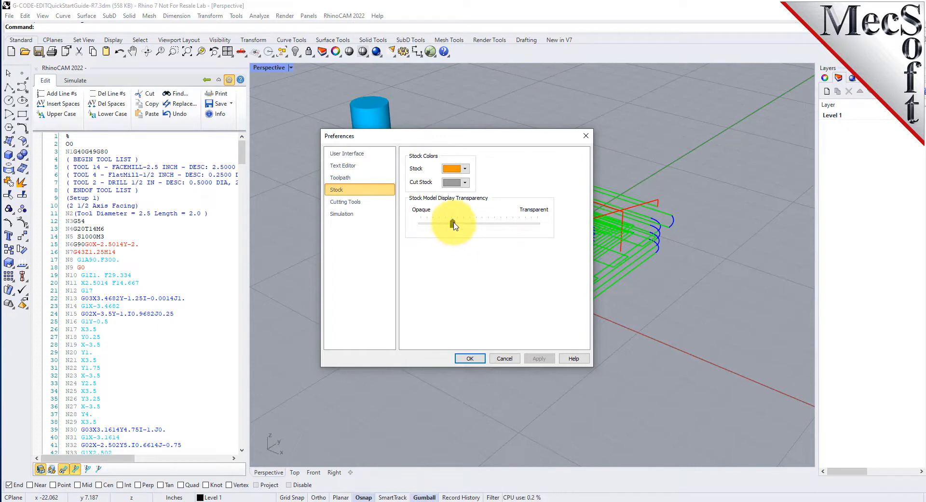
mouse_move(453, 225)
left_mouse_down()
mouse_move(535, 226)
mouse_move(425, 225)
mouse_move(446, 224)
left_mouse_up()
Step: Review the cutting tool color, the simulation mode and accuracy settings, and the stock preferences
left_click(351, 202)
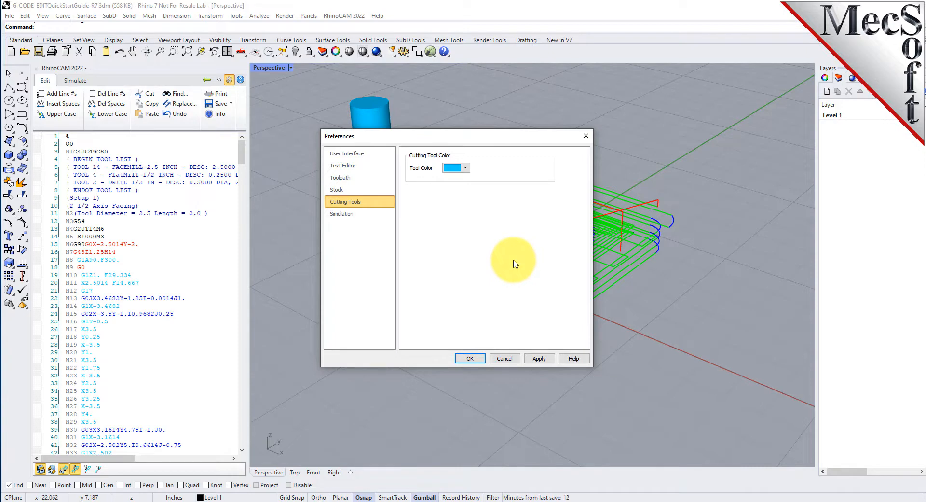
left_click_drag(441, 136, 490, 134)
left_click(382, 211)
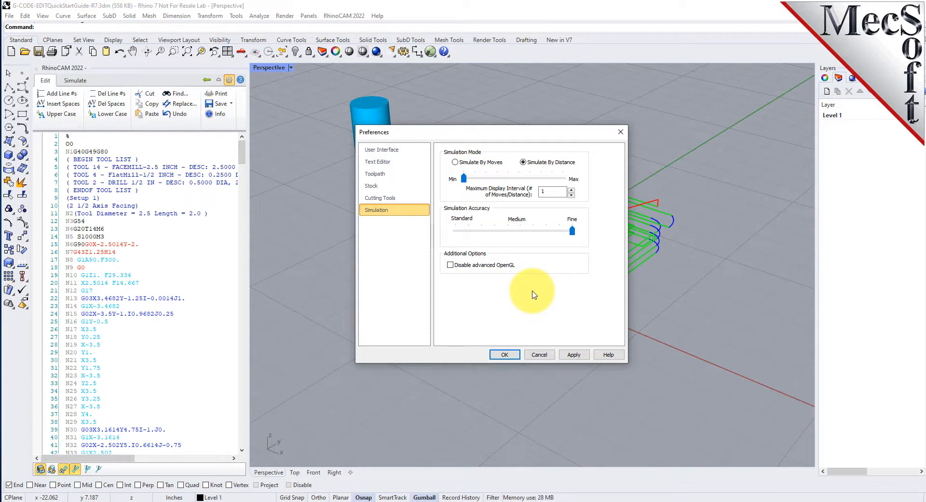
left_click_drag(464, 179, 447, 188)
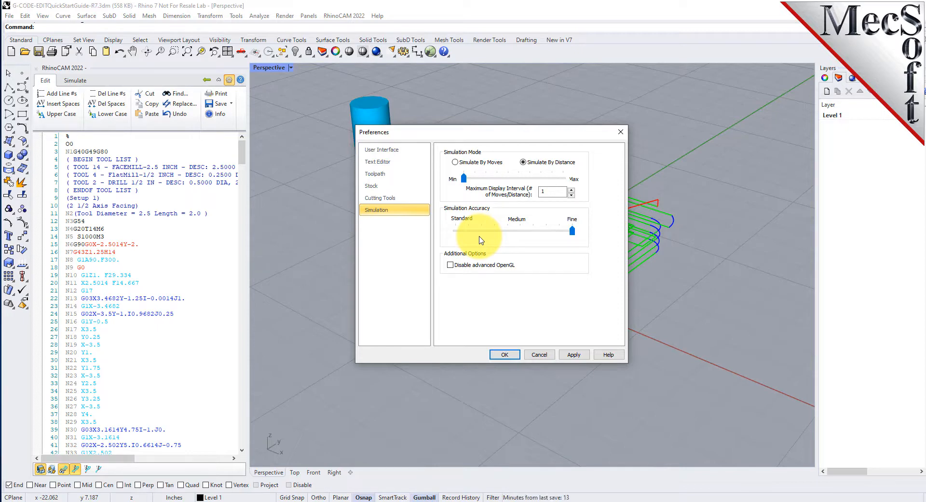
left_click(388, 199)
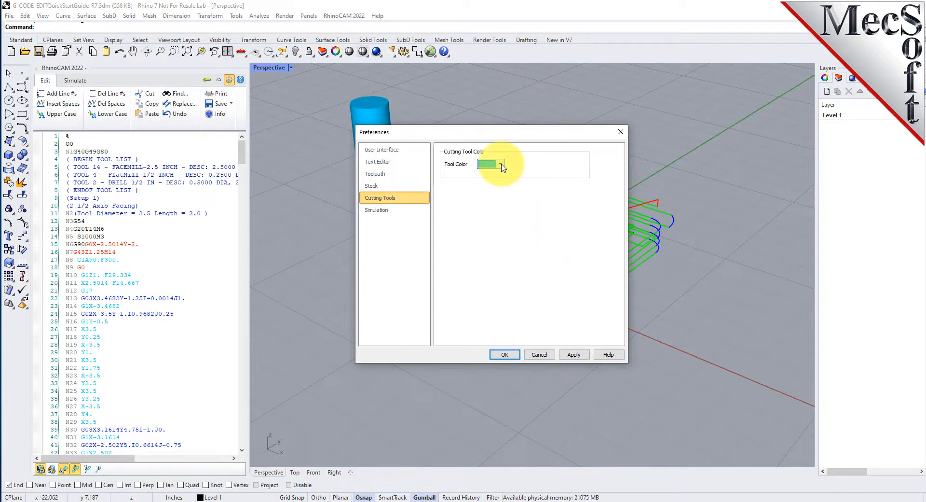
left_click_drag(461, 140, 524, 147)
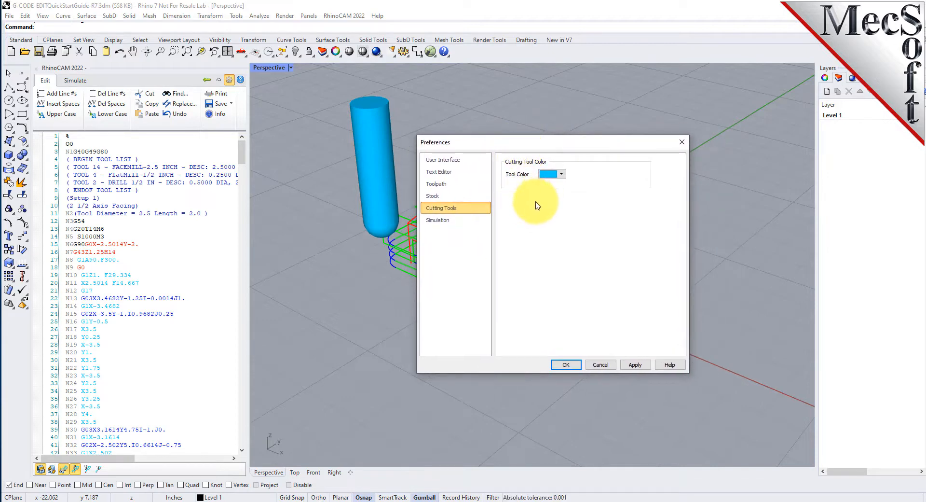
left_click(444, 199)
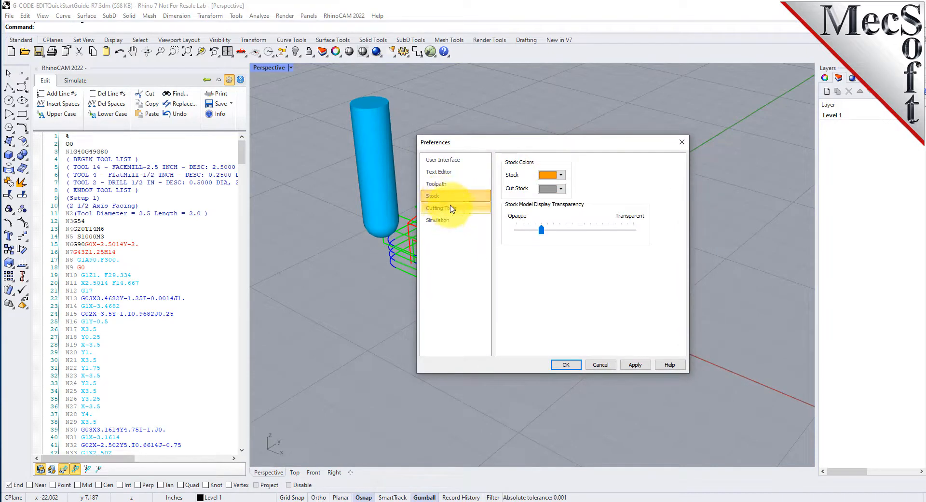
left_click(453, 211)
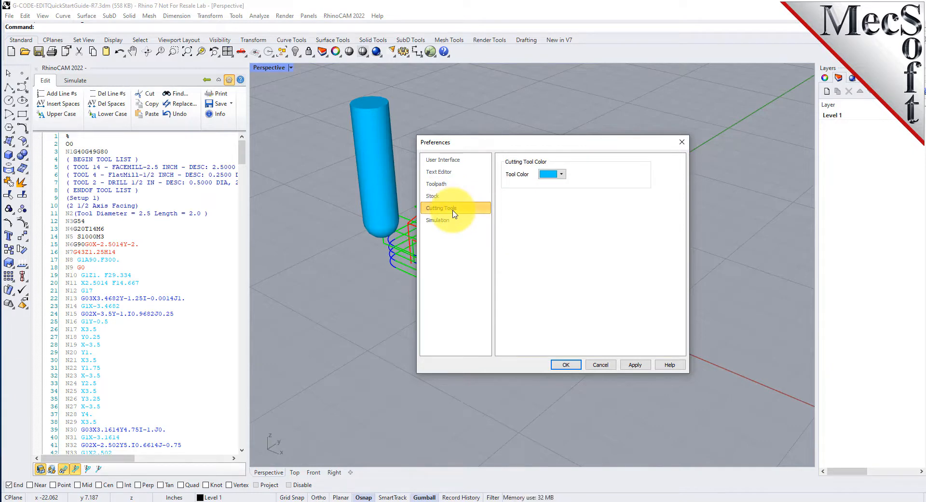
Step: Check the available cutting tool colors without changing the color, and apply and accept the preferences
left_click(562, 175)
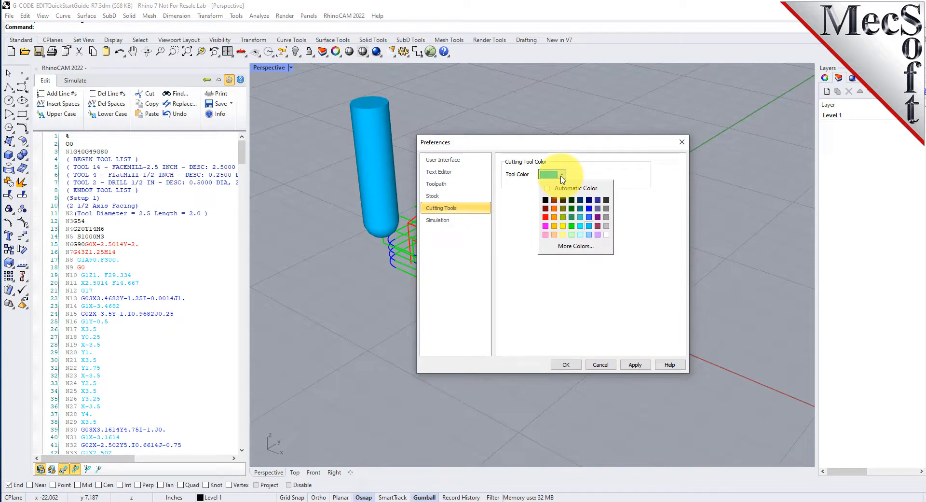
left_click(561, 176)
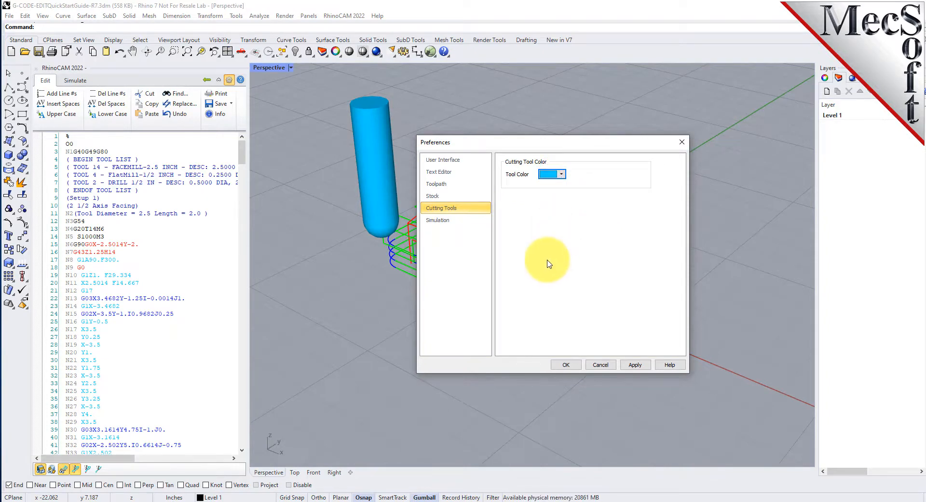
left_click(635, 365)
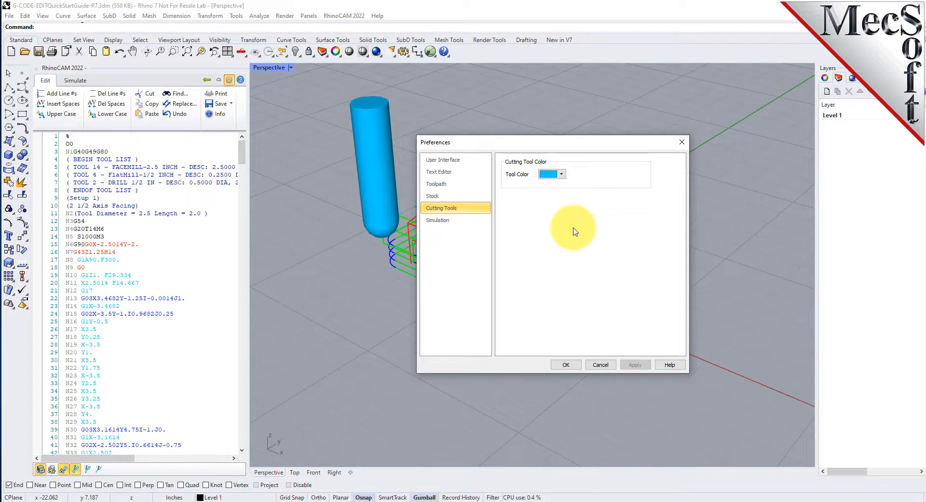
left_click(569, 365)
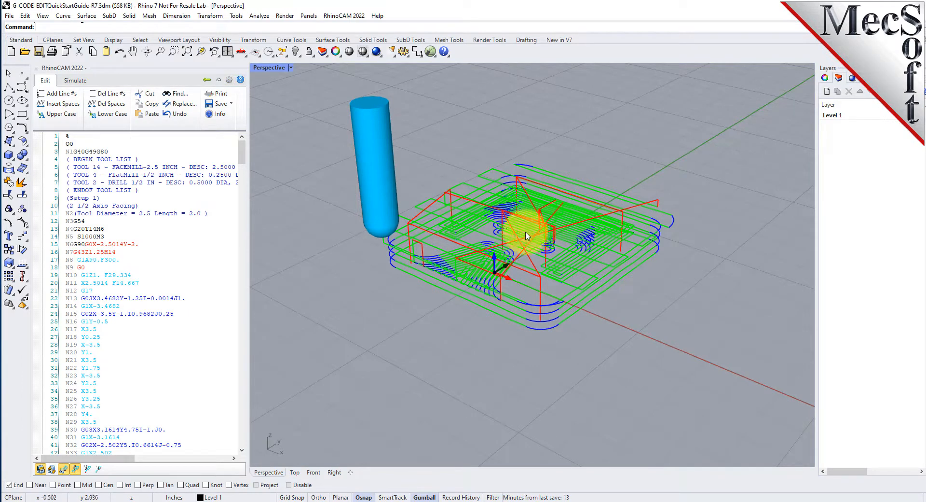
Step: Add line numbers to the G-code program and select the line number N10
scroll(521, 221, "up", 2)
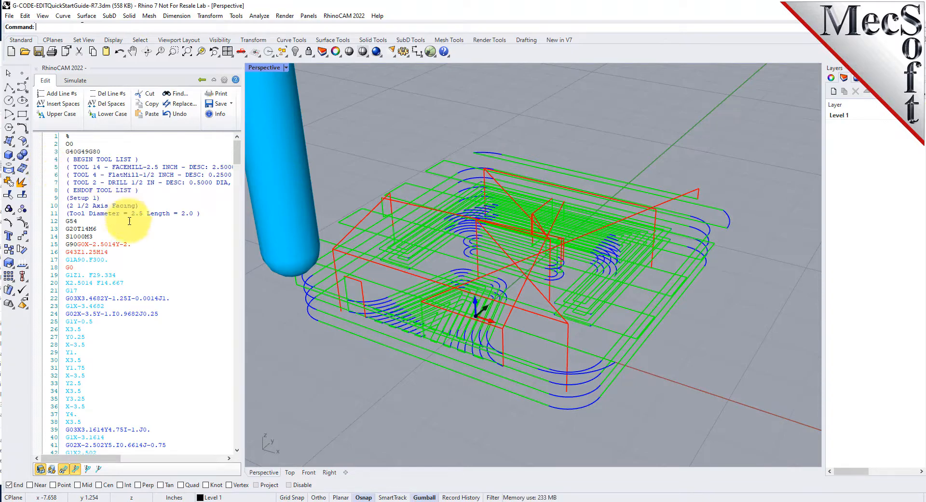
left_click(71, 95)
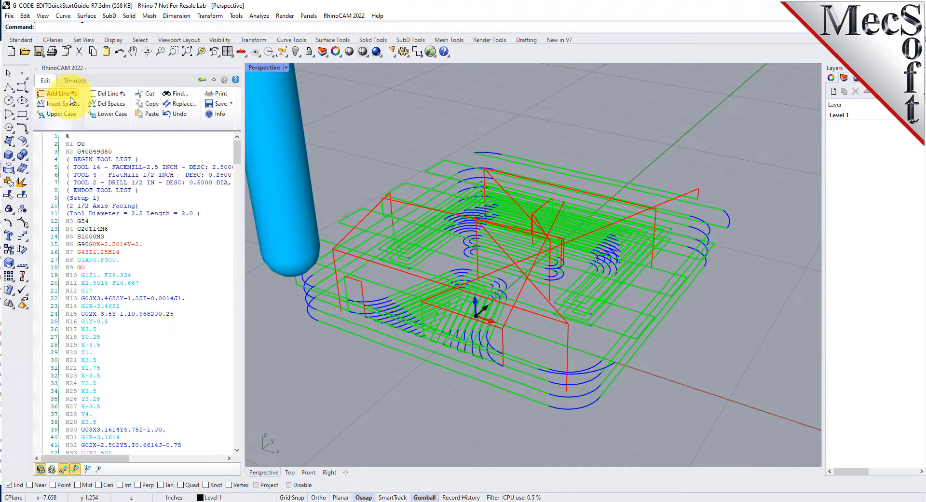
double_click(71, 275)
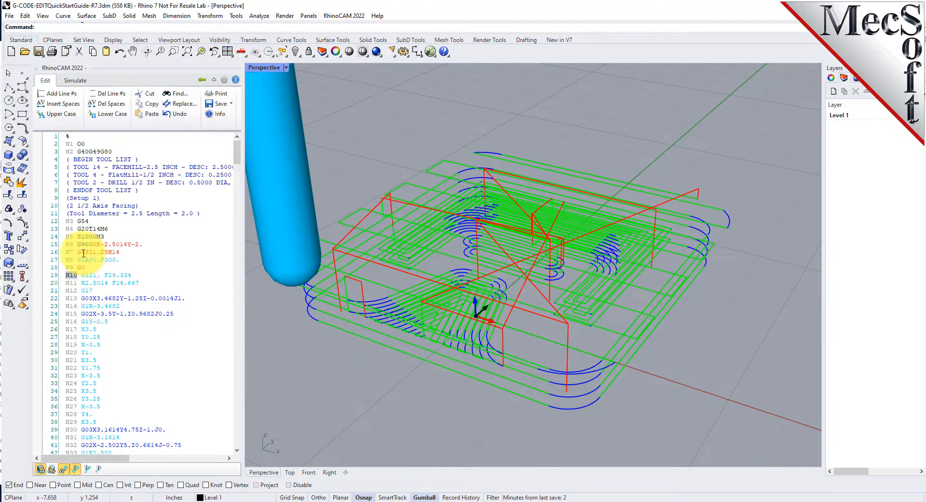
Step: Review the line numbers down through the program and select the tool list comment lines to compare them with the numbered lines
scroll(77, 273, "down", 4)
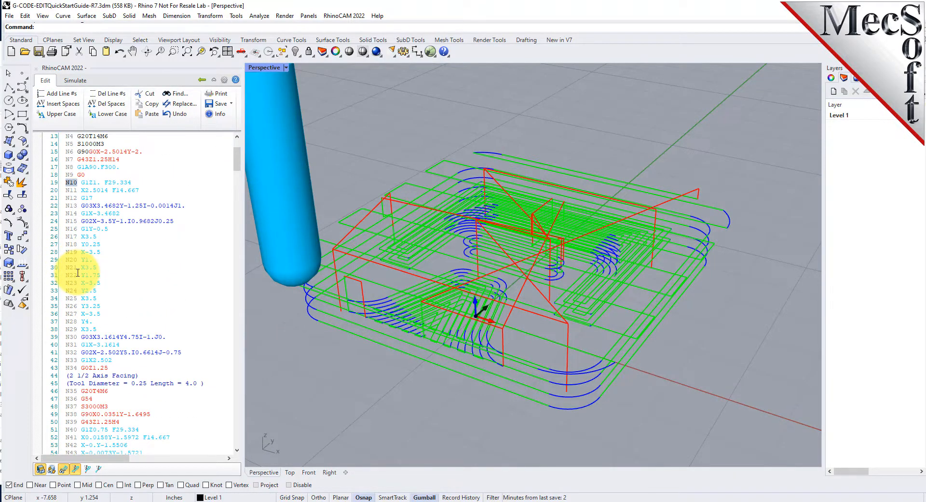
scroll(75, 270, "down", 9)
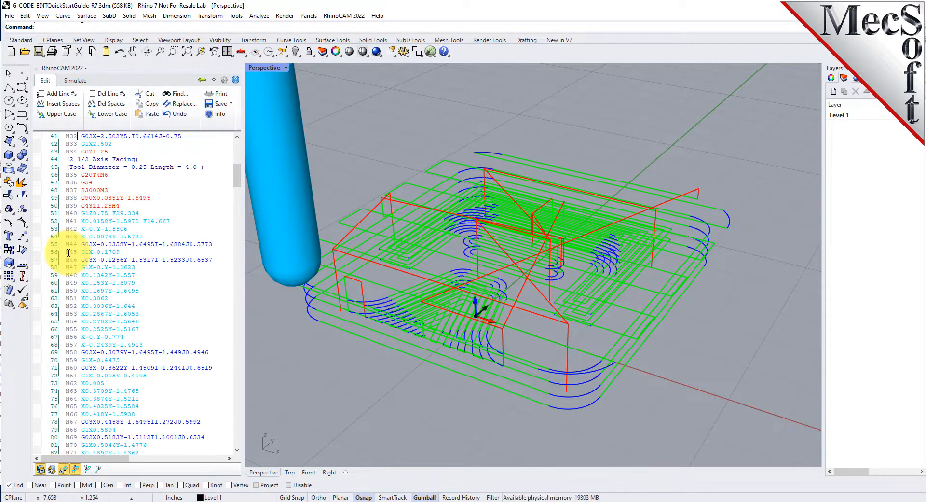
scroll(68, 253, "up", 13)
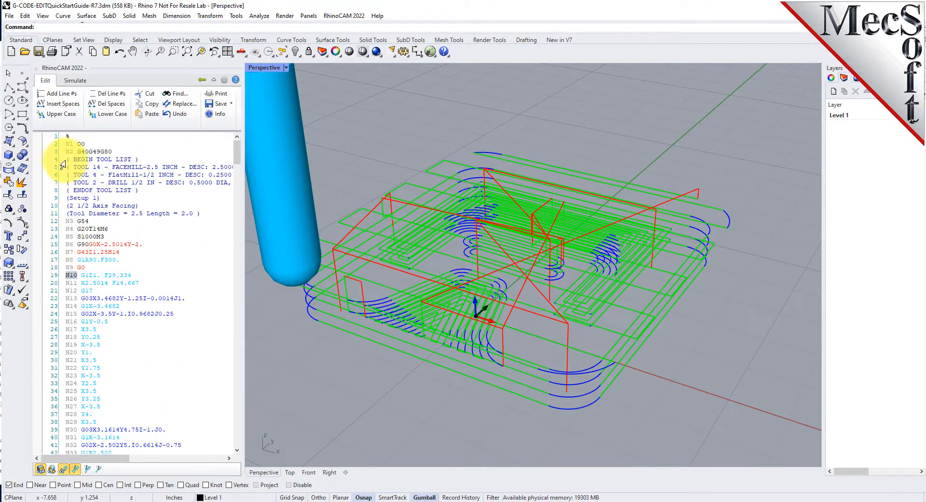
left_click_drag(67, 159, 54, 225)
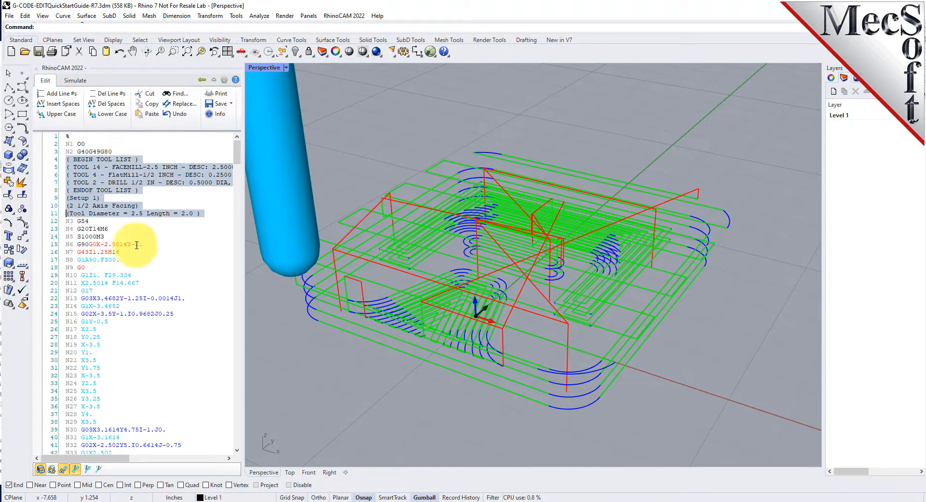
left_click(167, 245)
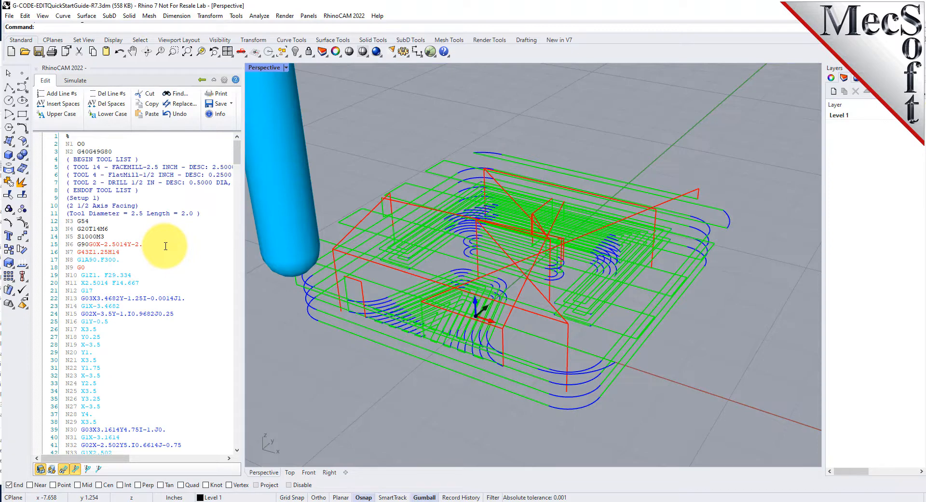
Step: Inspect the arc moves on lines N13 and N15, and insert spaces between the code words throughout the G-code program
left_click(89, 298)
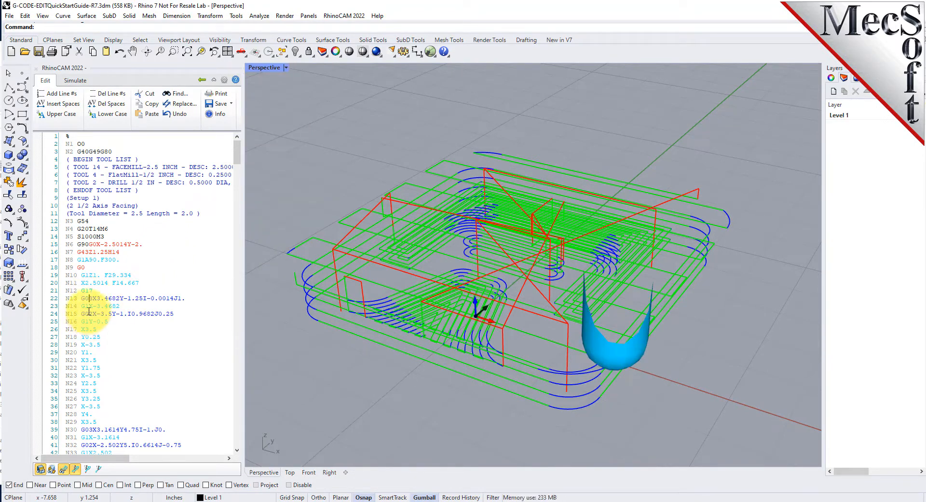
left_click(89, 313)
left_click(90, 298)
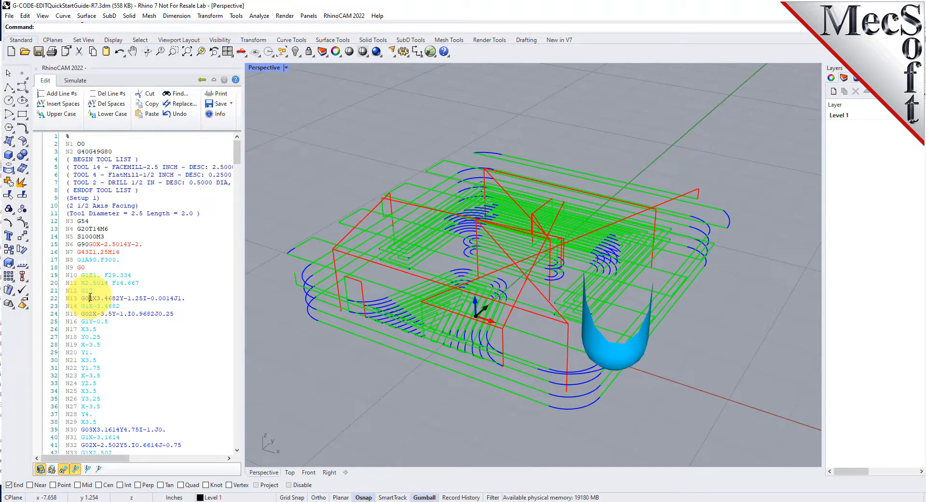
left_click(75, 108)
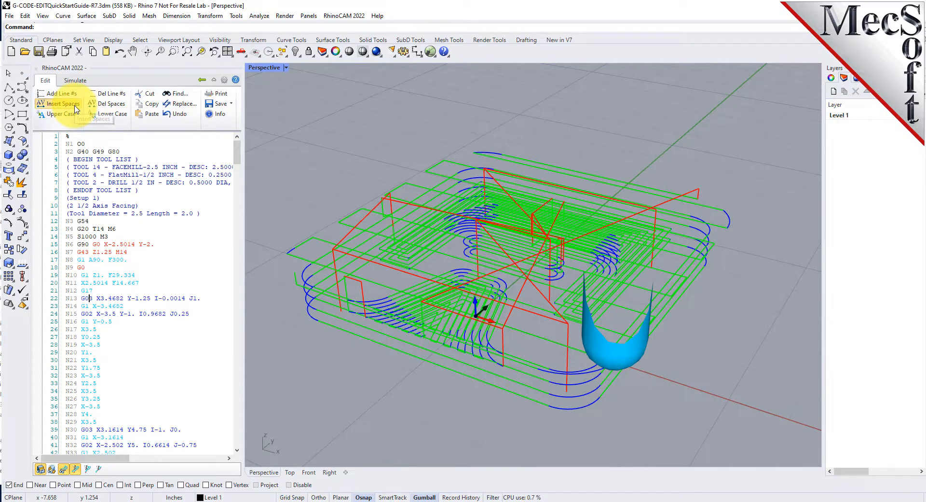
Step: Check the spacing between the code words on lines N8, N13 and N4
left_click(89, 260)
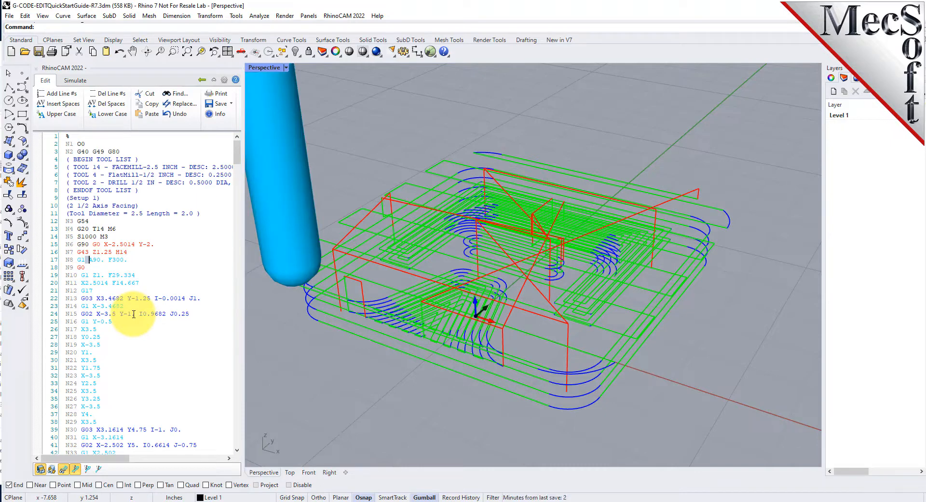
left_click(95, 299)
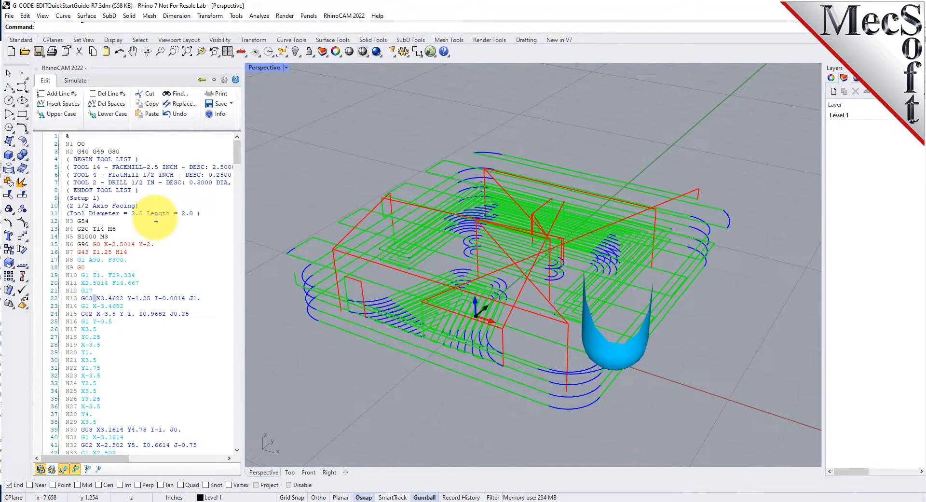
left_click(106, 229)
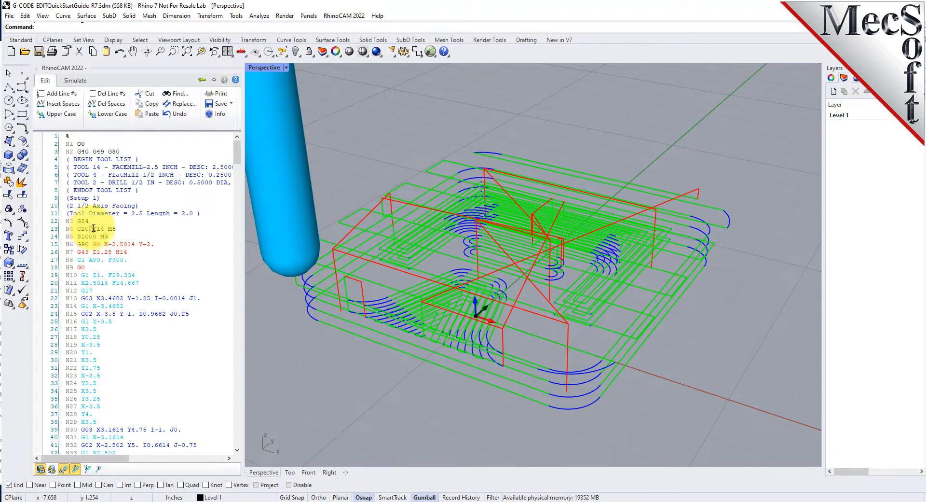
left_click(148, 231)
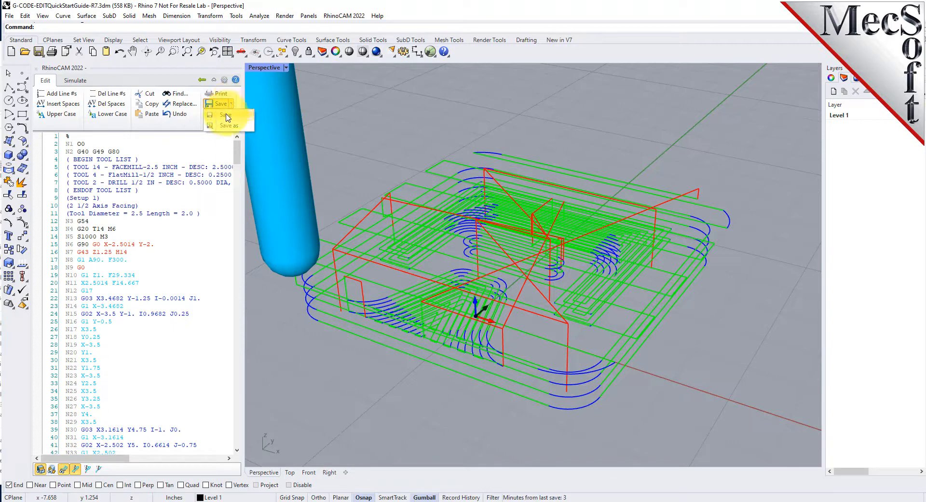
Step: Save the edited G-code and replace the existing G-CODE-EDITQuickStartGuide.nc file
left_click(225, 115)
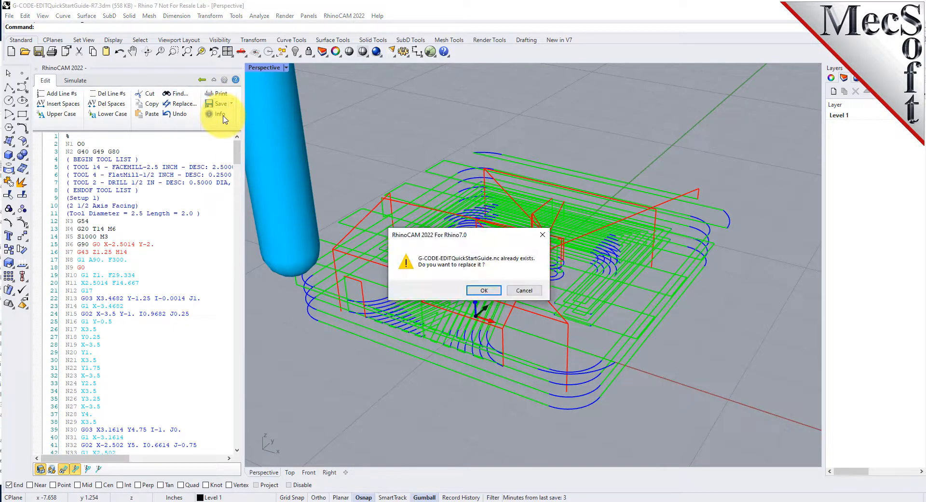
left_click(484, 292)
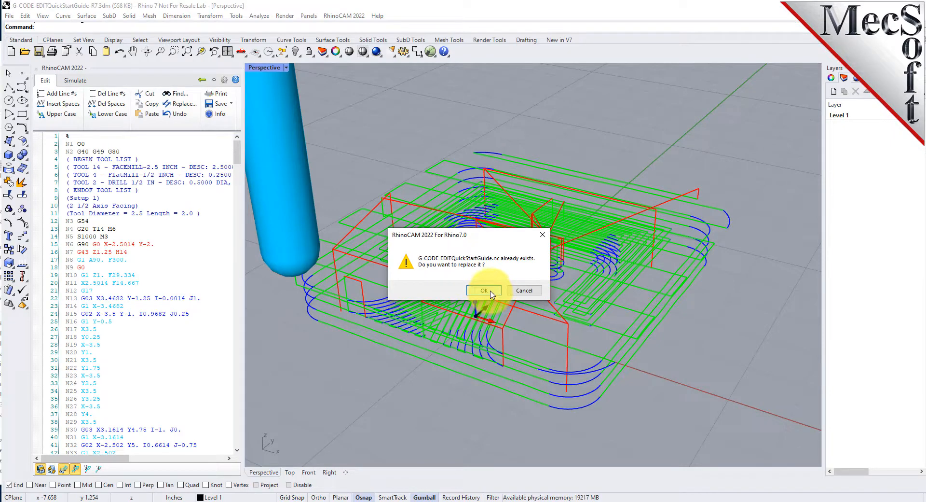
left_click(491, 291)
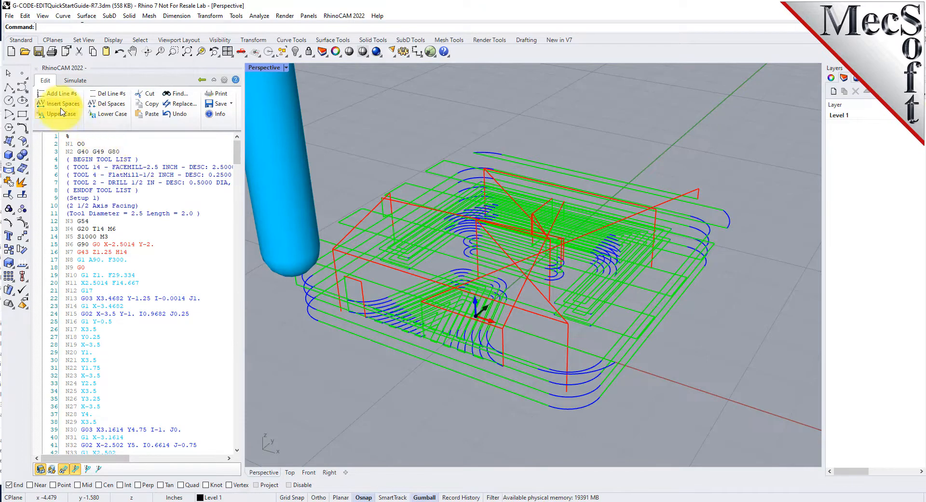
Step: Delete the spaces from the whole G-code program and return from the editor to the project
left_click(103, 103)
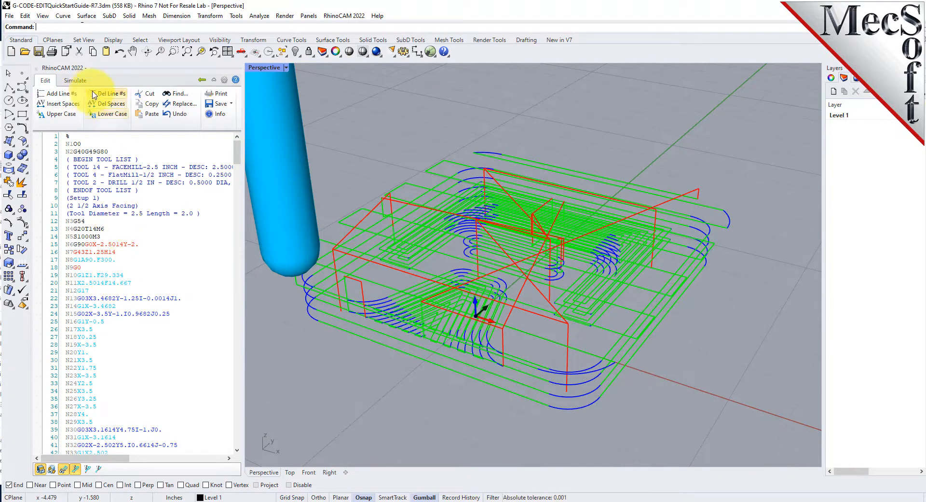
left_click(202, 80)
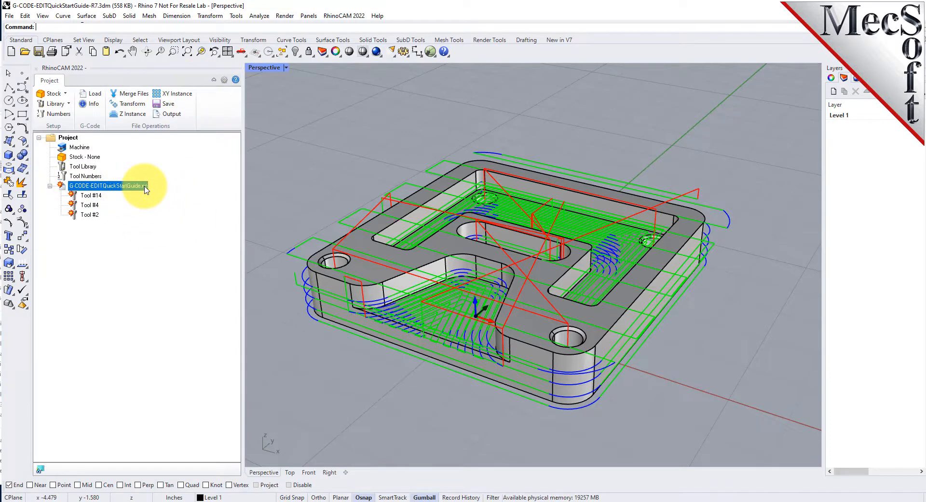
Step: View the Tool #14, Tool #4 and Tool #2 sections of the G-code file one after another
left_click(89, 196)
left_click(87, 205)
left_click(89, 215)
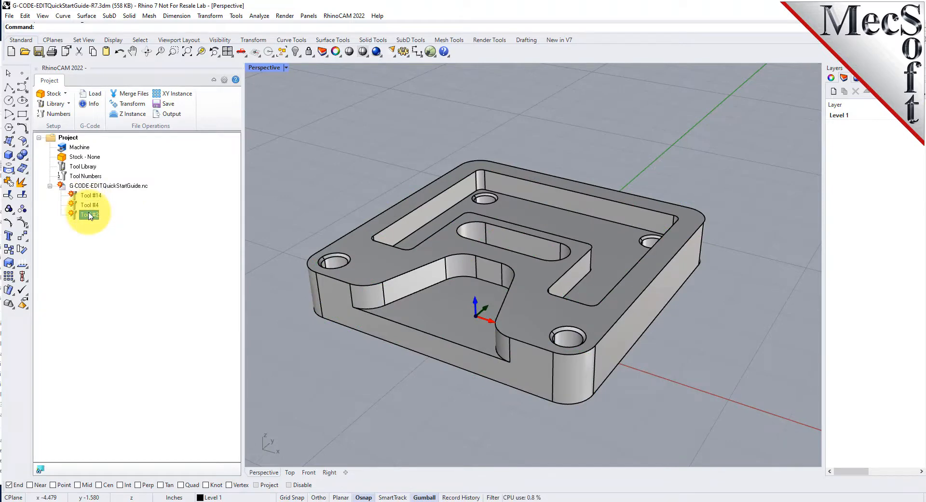
Step: Select the G-CODE-EDITQuickStartGuide.nc program in the project and save it over the existing file
left_click(60, 188)
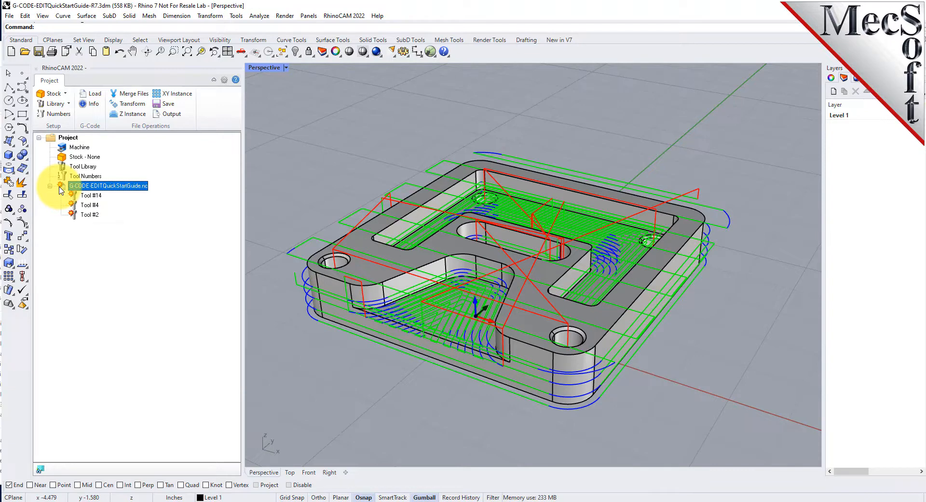
left_click(173, 107)
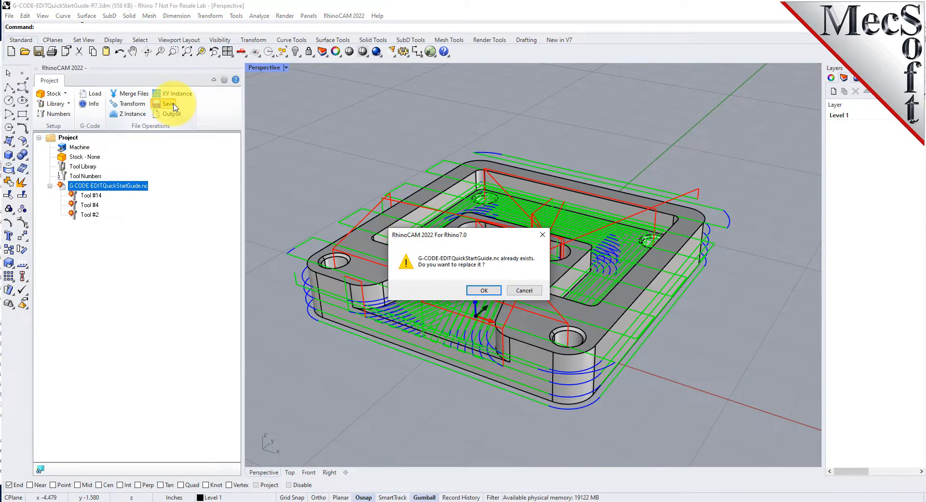
left_click(485, 291)
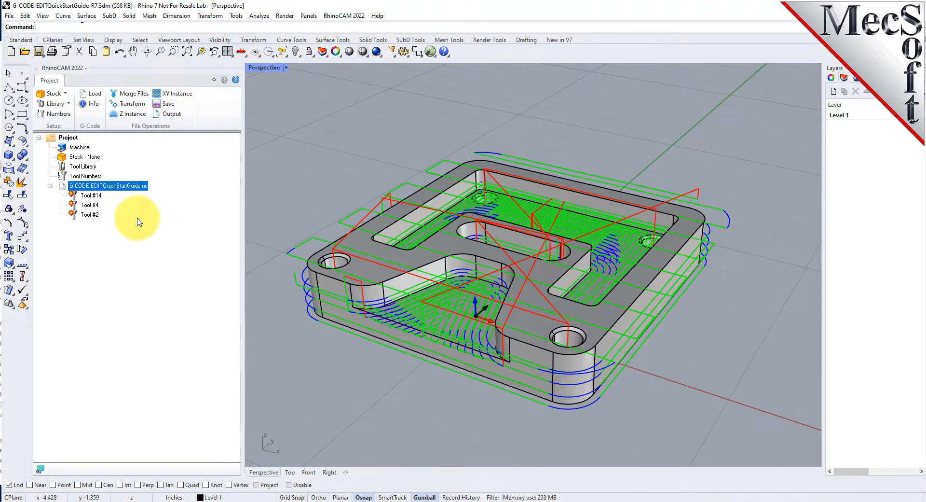
Step: Load the tool library file G-CODE-EDITQuickStartGuide.csv from the QuickStart\RhinoCAM folder
left_click(68, 103)
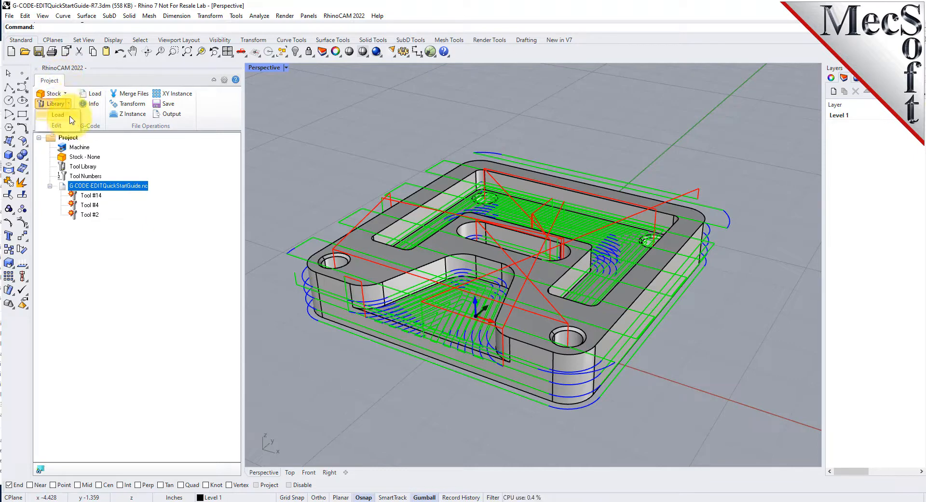
left_click(71, 118)
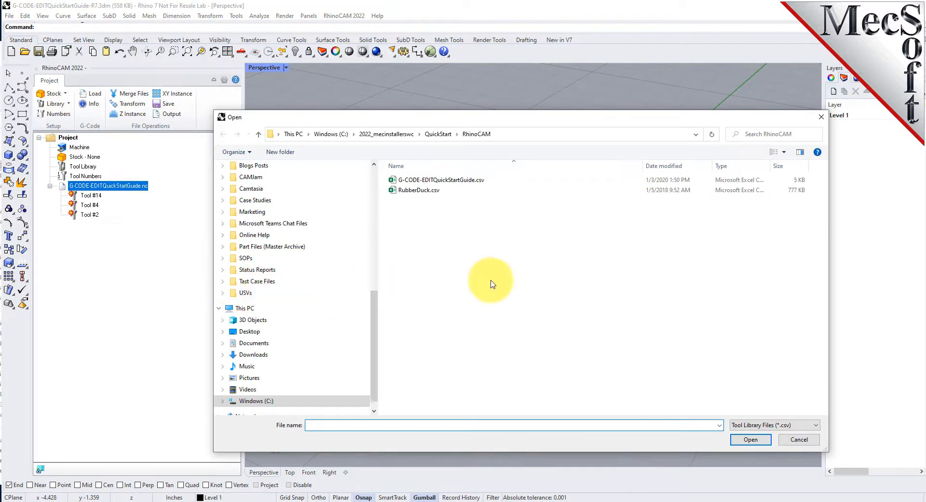
left_click(516, 136)
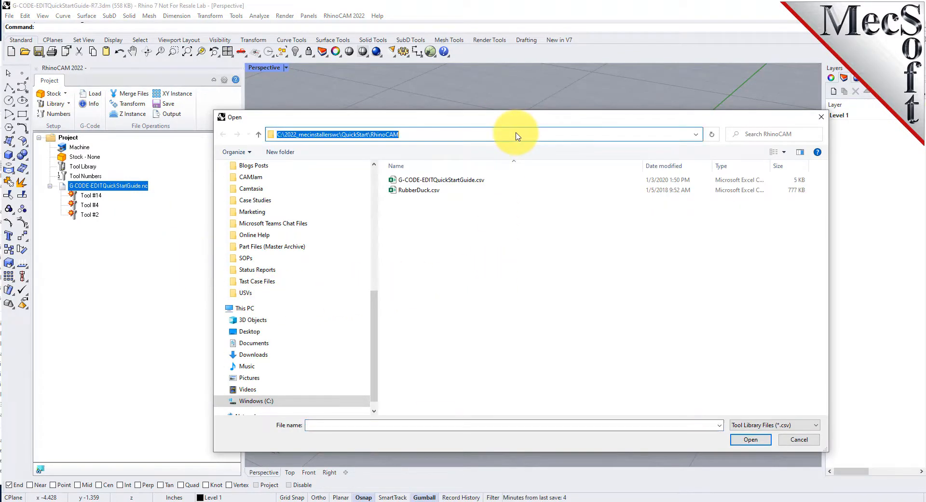
left_click(395, 182)
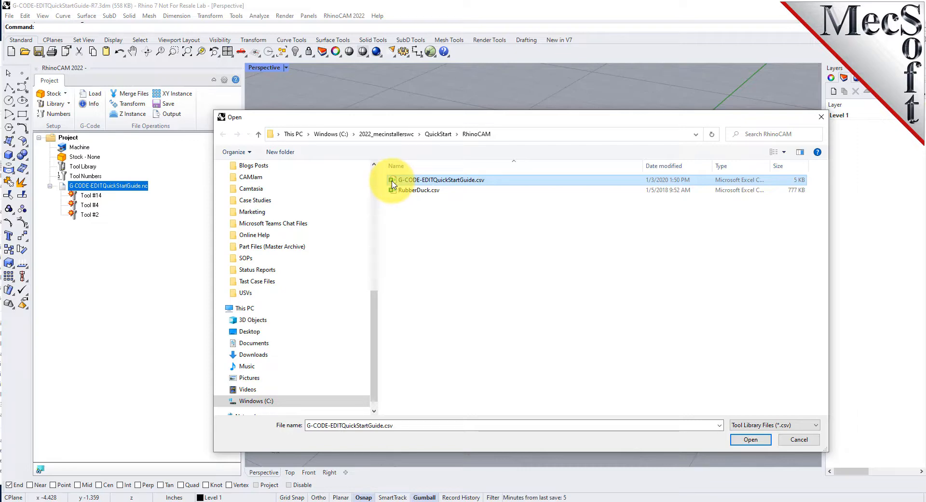
left_click(750, 438)
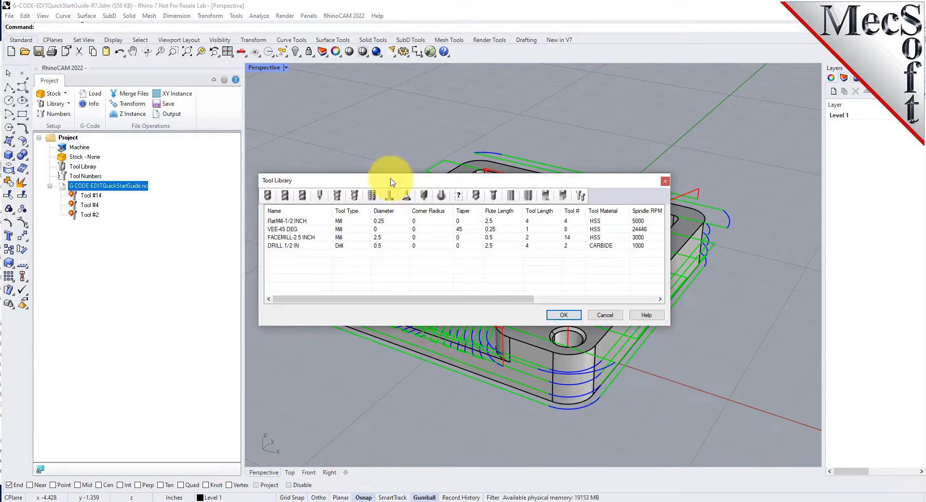
Step: Review the flat mill, vee, face mill and drill entries in the loaded tool library and accept it
left_click_drag(393, 177, 430, 157)
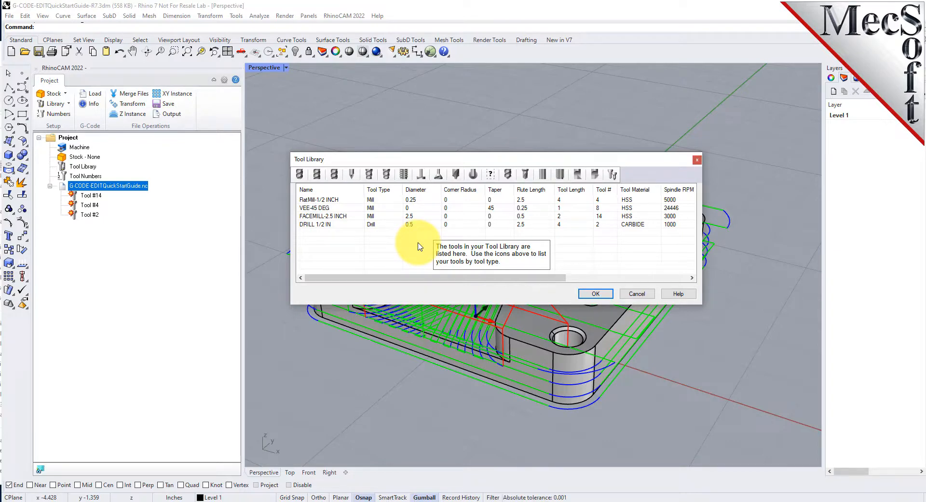
left_click(328, 200)
left_click(335, 208)
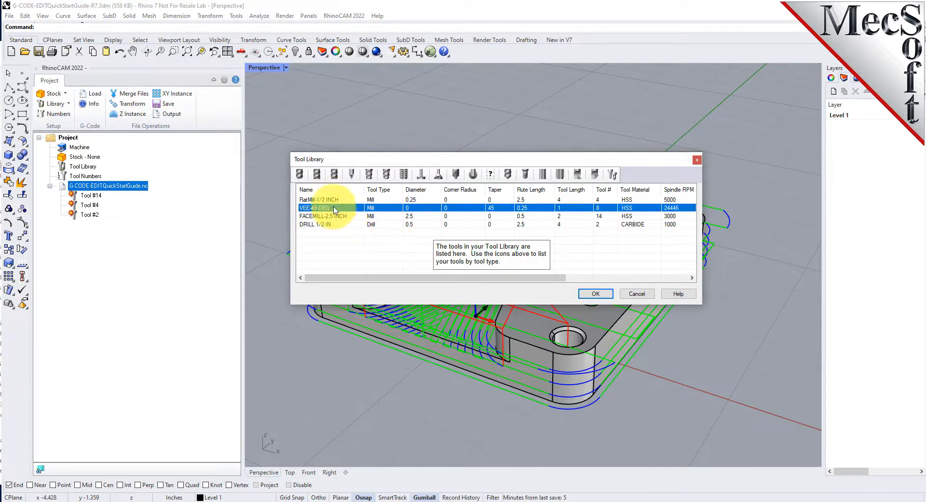
left_click(341, 216)
left_click(337, 224)
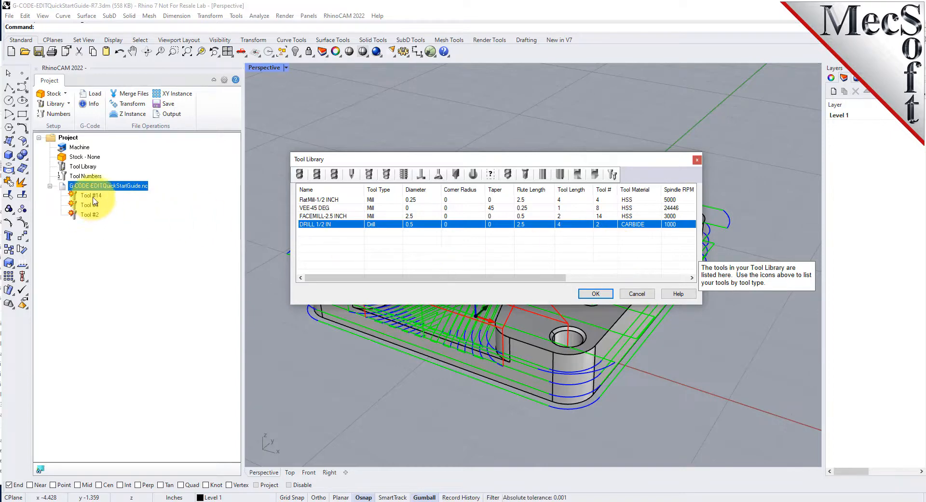
left_click(596, 294)
Step: Add the FlatMill-1/2 INCH, VEE-45 DEG, FACEMILL-2.5 INCH and DRILL 1/2 IN library tools as stations in the tool crib
scroll(569, 320, "down", 3)
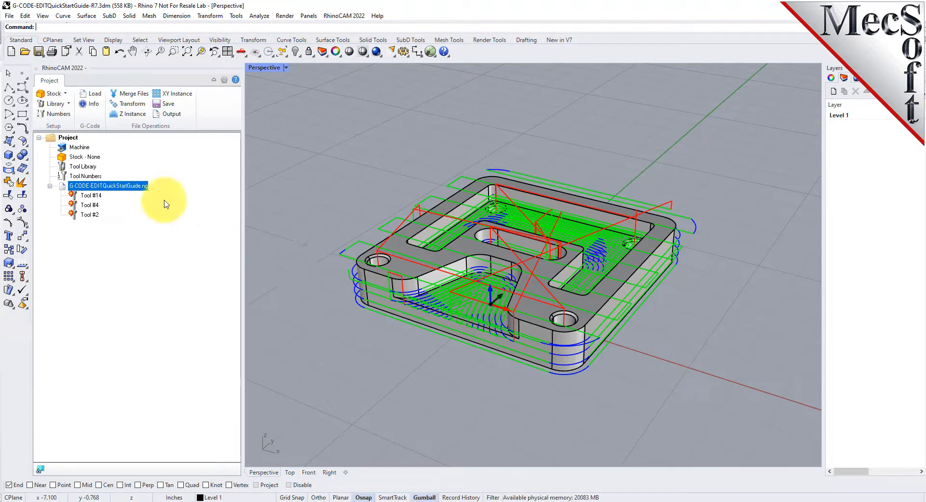
left_click(58, 114)
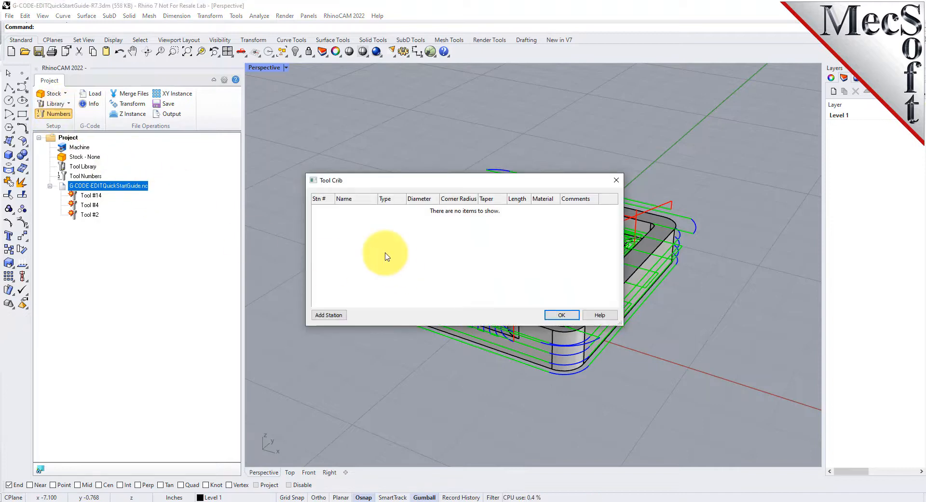
left_click(331, 317)
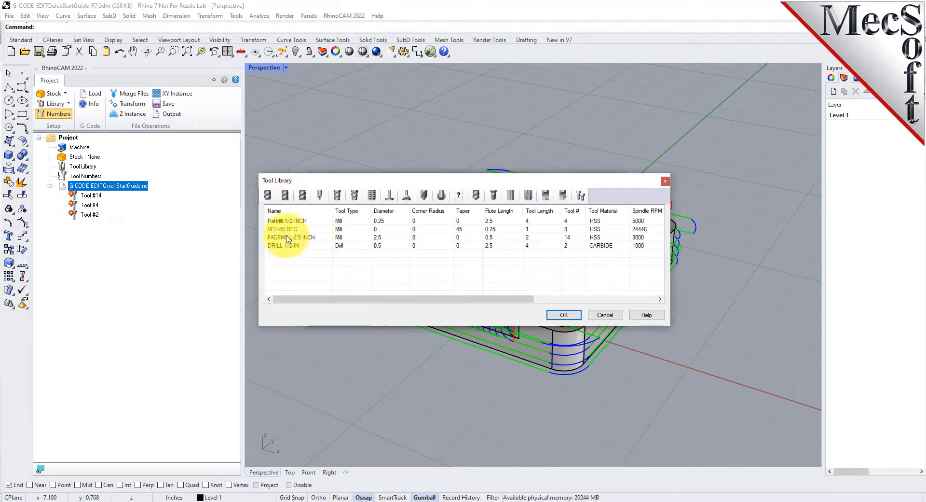
left_click(282, 221)
left_click(283, 229)
left_click(284, 238)
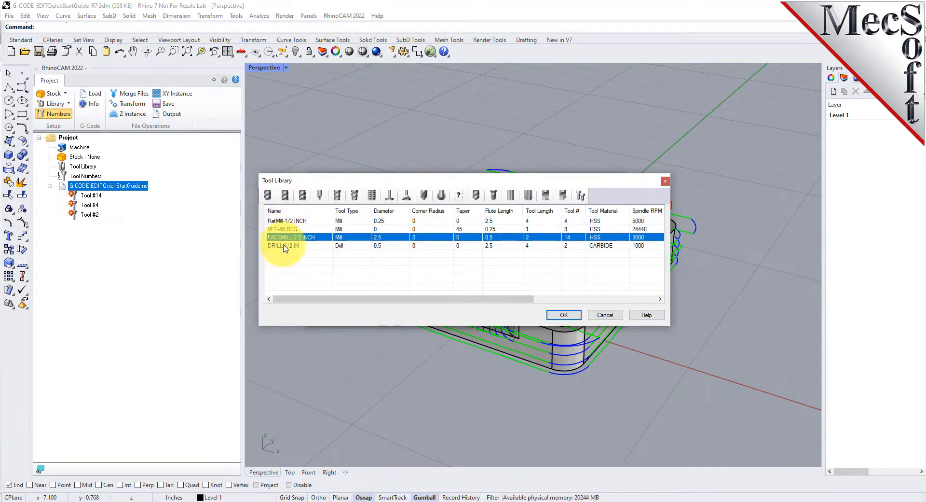
left_click(285, 246)
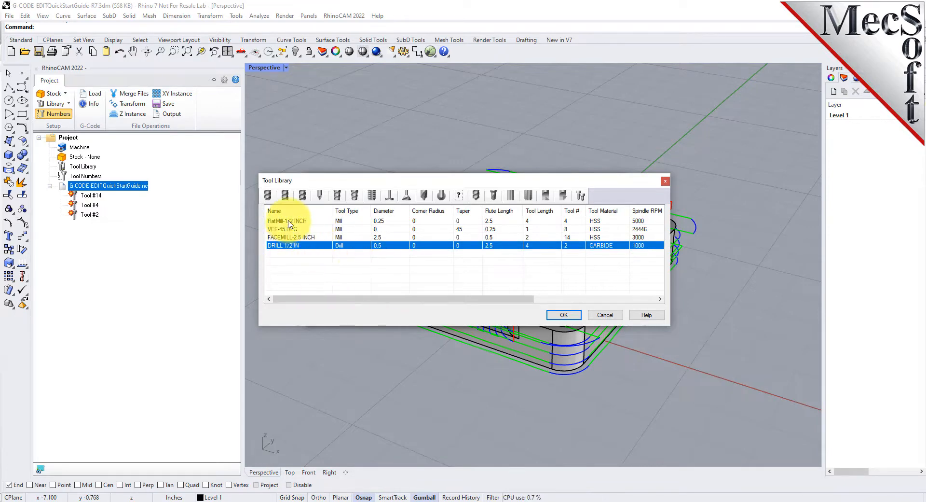
left_click(290, 222)
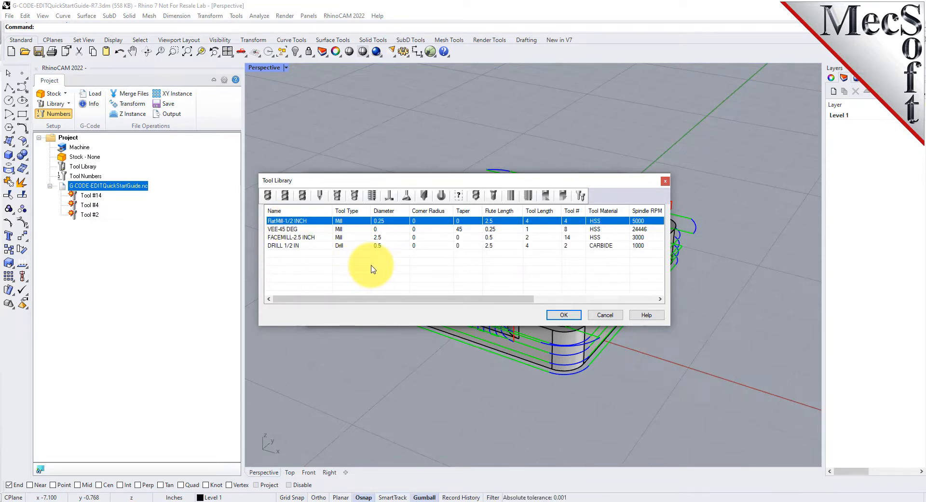
left_click_drag(541, 278, 313, 225)
left_click(566, 315)
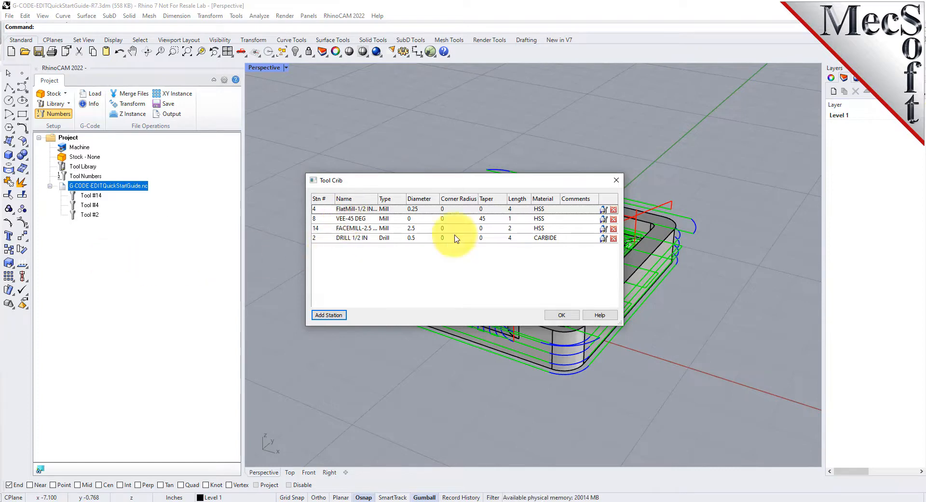
left_click(562, 316)
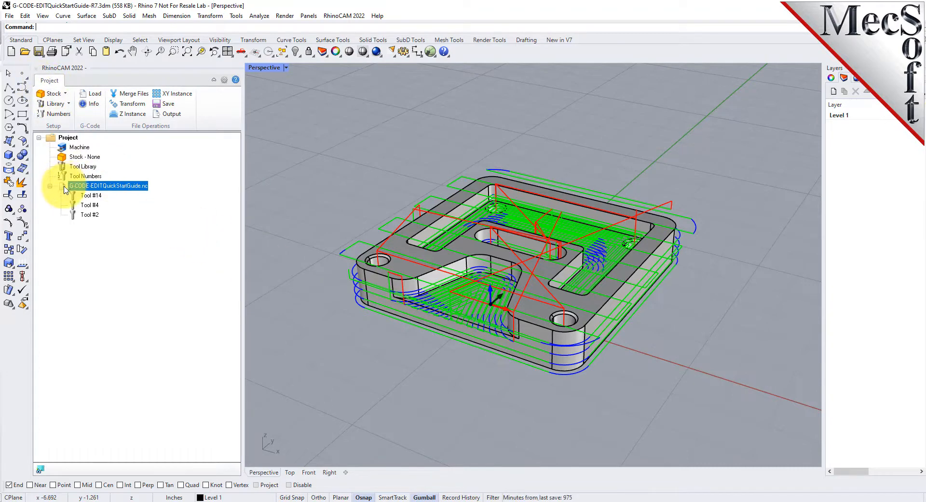
Step: Open G-CODE-EDITQuickStartGuide.nc for simulation and move the tool line by line forward and back through the Deep Drill section
right_click(118, 191)
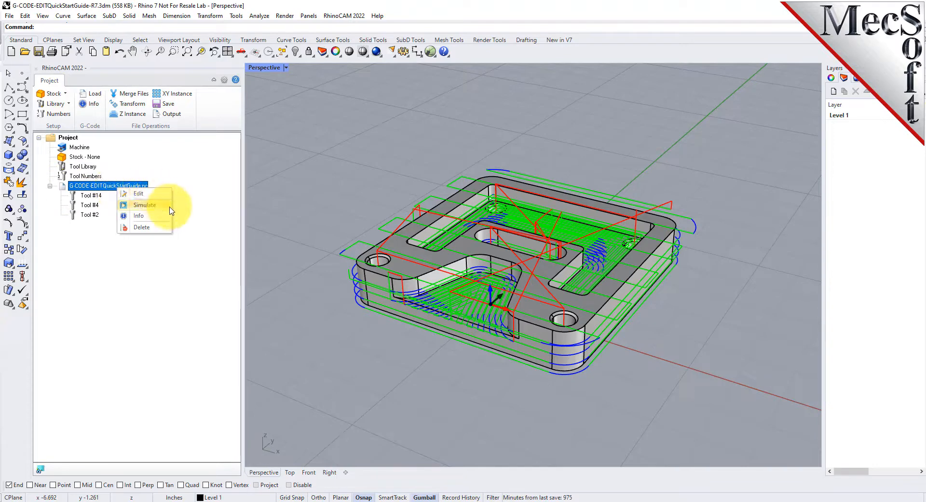
left_click(167, 207)
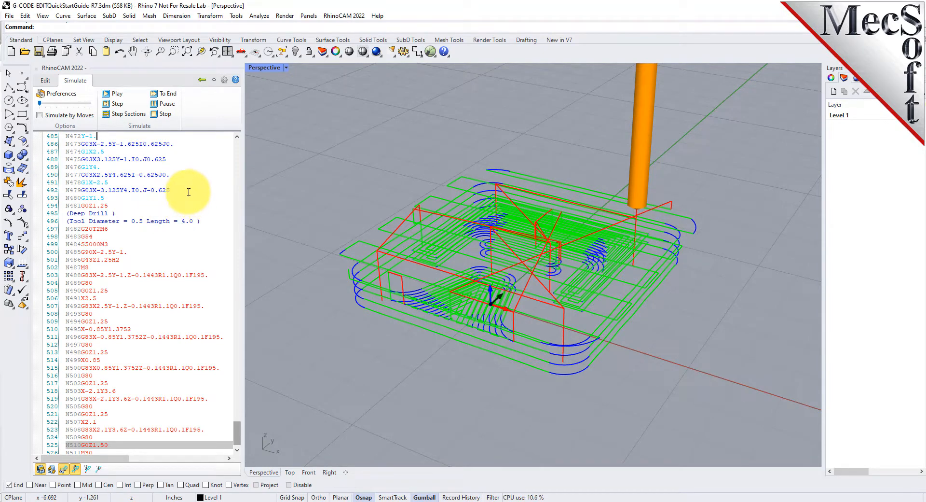
left_click(128, 159)
key("Down")
key("Down")
key("Down")
key("Down")
key("Down")
key("Down")
key("Down")
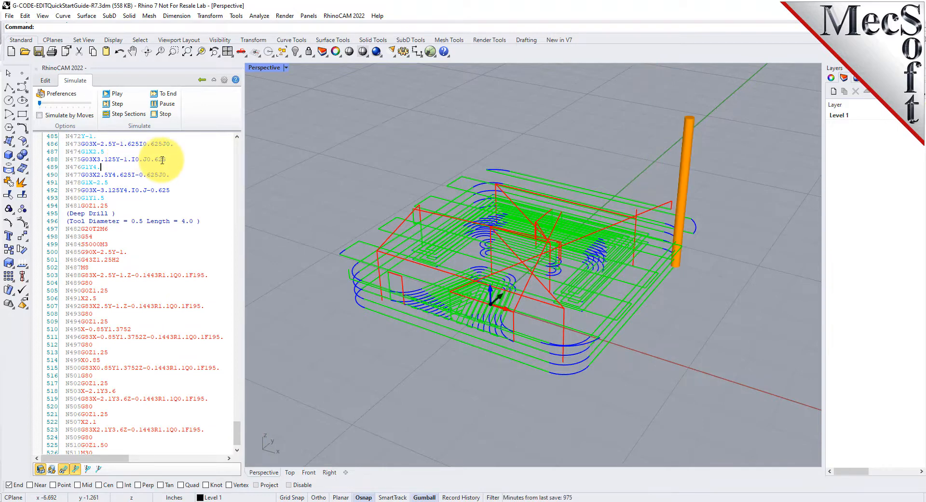
key("Down")
key("Down")
key("Down")
key("Down")
key("Down")
key("Down")
key("Down")
key("Down")
key("Down")
key("Down")
key("Down")
key("Down")
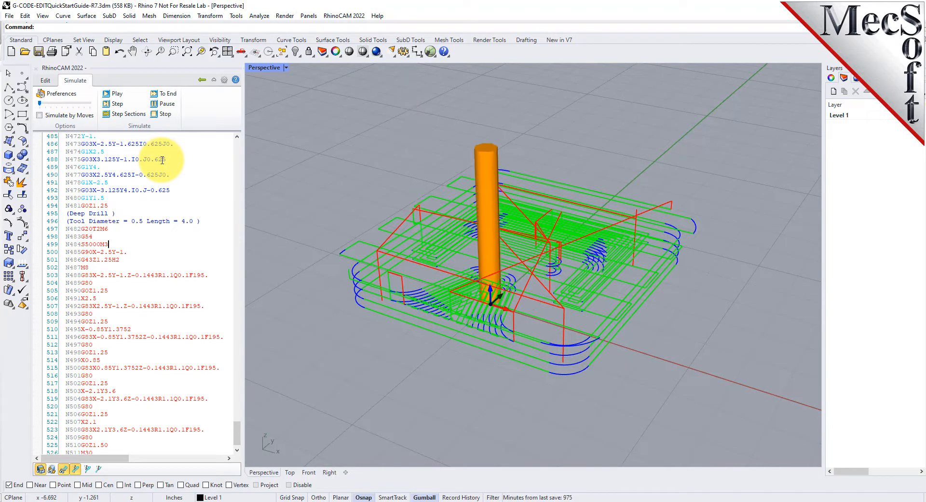
key("Up")
key("Up")
key("Up")
key("Up")
key("Up")
key("Up")
key("Up")
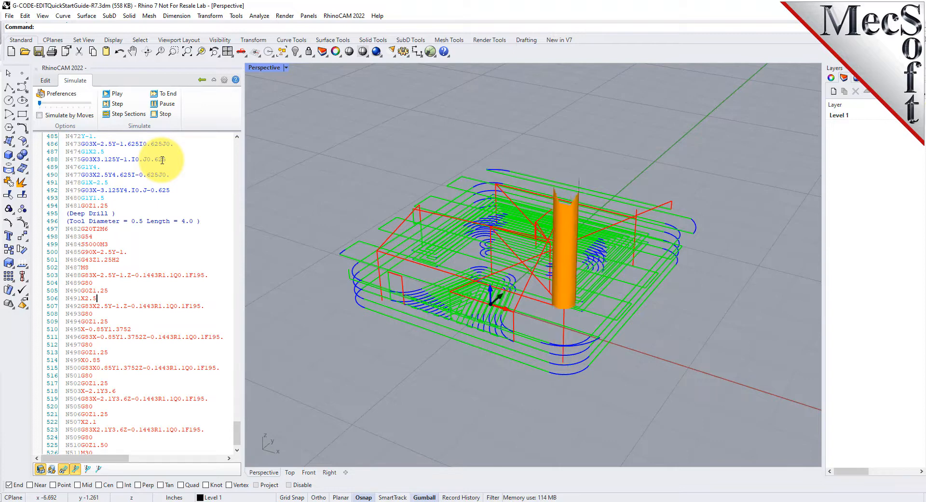
key("Up")
key("Up")
key("Up")
key("Up")
key("Up")
key("Up")
key("Up")
key("Up")
key("Up")
key("Up")
key("Up")
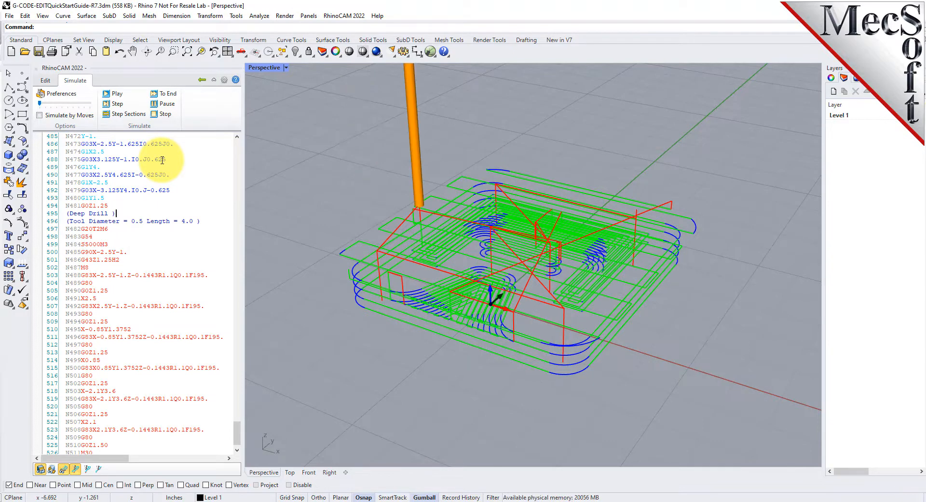
key("Up")
key("Up")
key("Up")
key("Up")
key("Up")
key("Up")
key("Up")
key("Up")
key("Up")
key("Up")
key("Up")
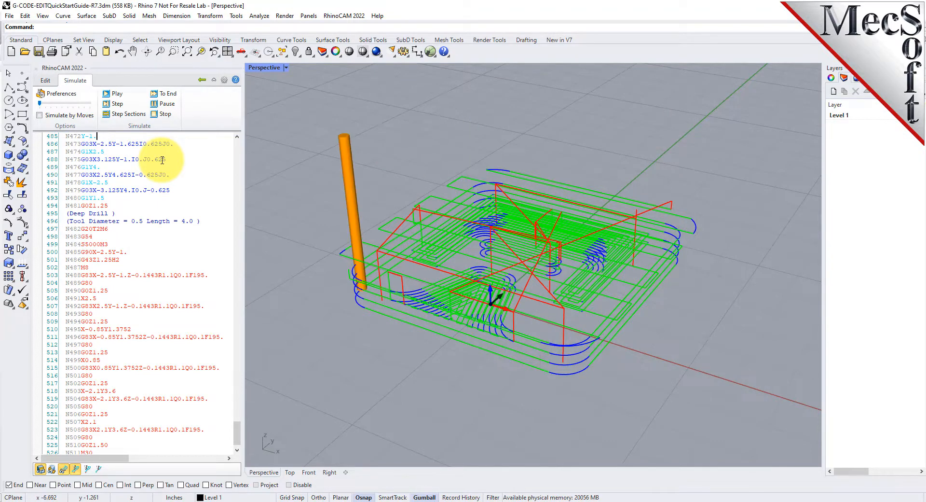
Step: Trace the 2 1/2 Axis Profiling section line by line in both directions and examine the tool closely at the part's corner arc
key("Up")
key("Up")
key("Up")
key("Up")
key("Up")
key("Up")
key("Up")
key("Up")
key("Up")
key("Up")
key("Up")
key("Up")
key("Up")
key("Up")
key("Up")
key("Up")
key("Up")
key("Up")
key("Up")
key("Up")
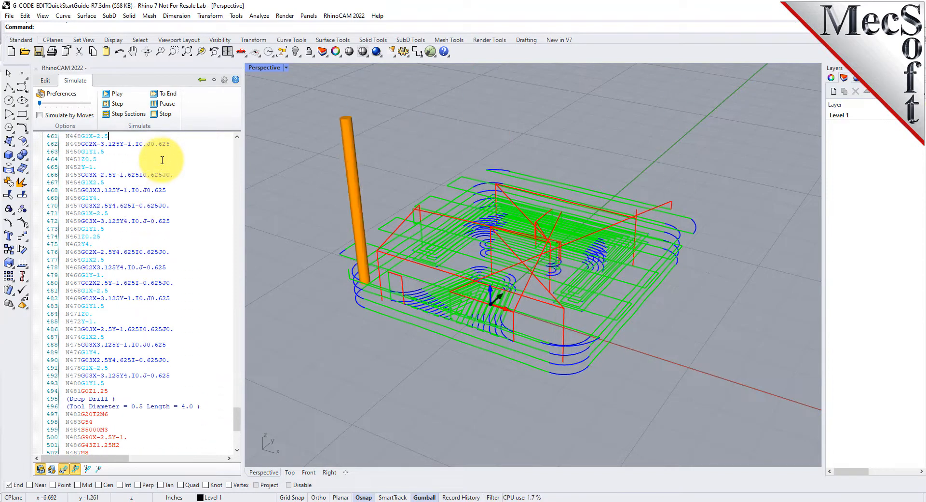
key("Down")
key("Down")
key("Down")
key("Down")
key("Down")
key("Down")
key("Down")
key("Down")
key("Down")
key("Down")
key("Down")
key("Down")
key("Down")
key("Down")
key("Down")
key("Down")
key("Down")
key("Down")
key("Down")
key("Down")
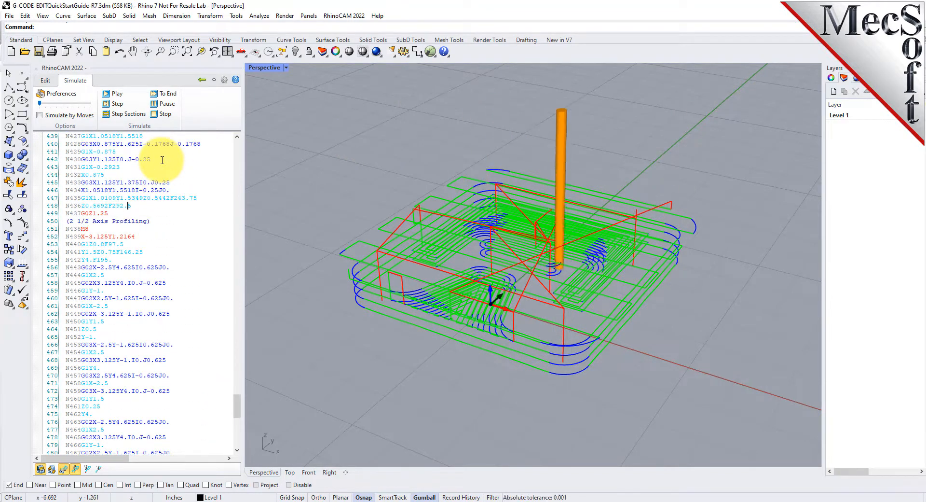
key("Up")
key("Up")
key("Up")
key("Up")
key("Up")
key("Up")
key("Up")
key("Up")
key("Up")
key("Up")
key("Up")
key("Up")
key("Up")
key("Up")
key("Up")
key("Up")
key("Up")
key("Up")
key("Up")
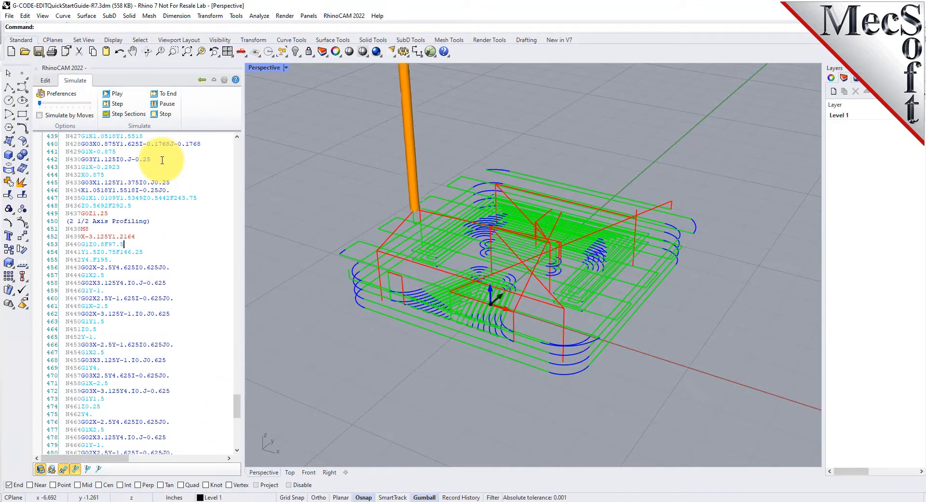
key("Down")
key("Down")
key("Down")
key("Down")
key("Down")
key("Down")
key("Down")
key("Down")
key("Down")
key("Down")
key("Down")
key("Down")
key("Down")
key("Down")
key("Down")
key("Down")
key("Down")
key("Down")
key("Down")
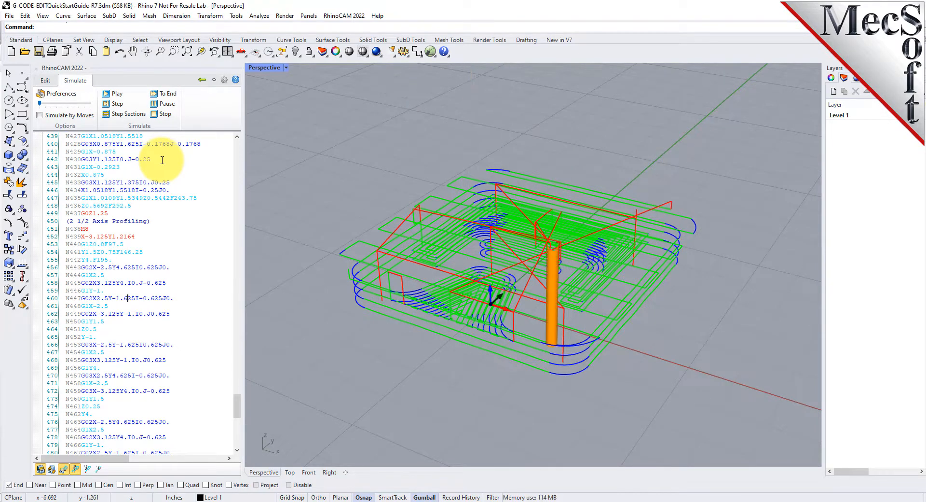
key("Down")
key("Down")
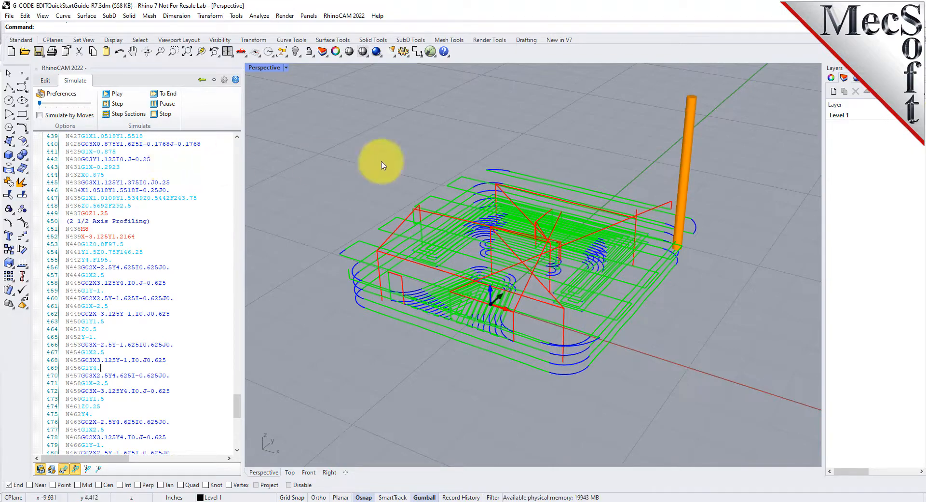
scroll(672, 242, "up", 5)
scroll(636, 243, "up", 2)
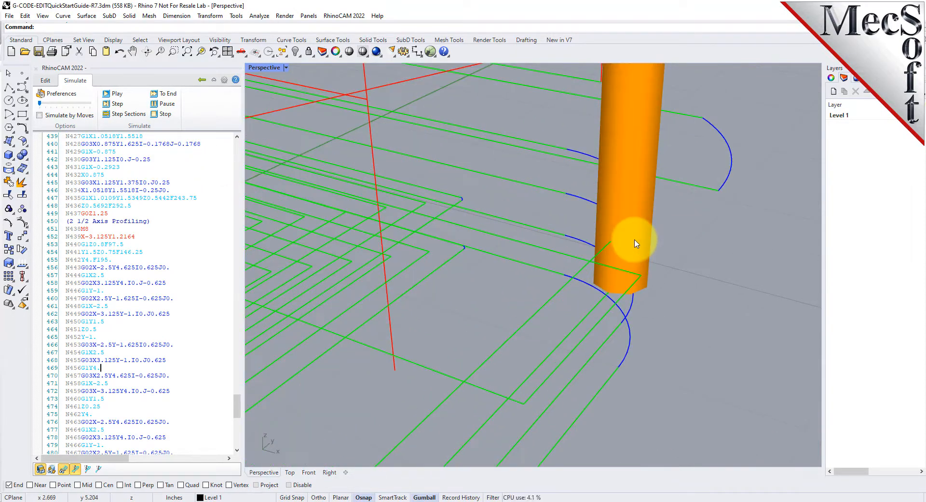
key("Down")
key("Down")
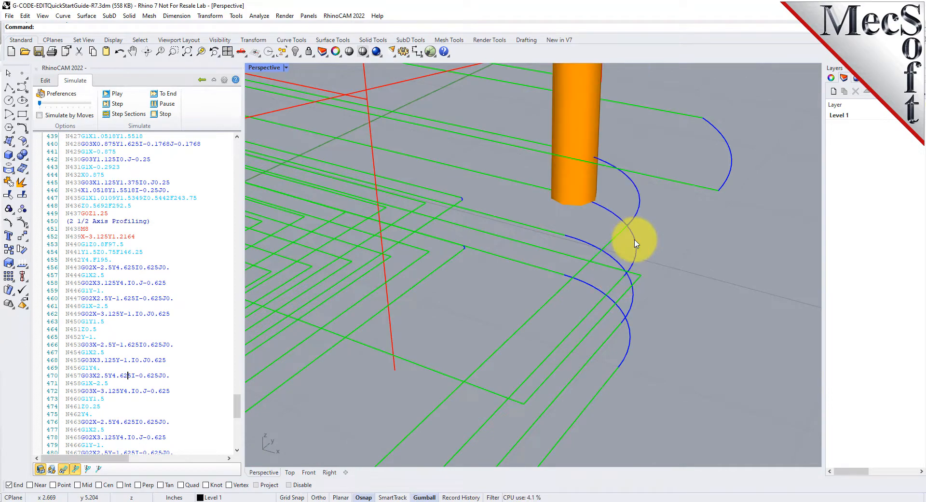
scroll(653, 219, "down", 8)
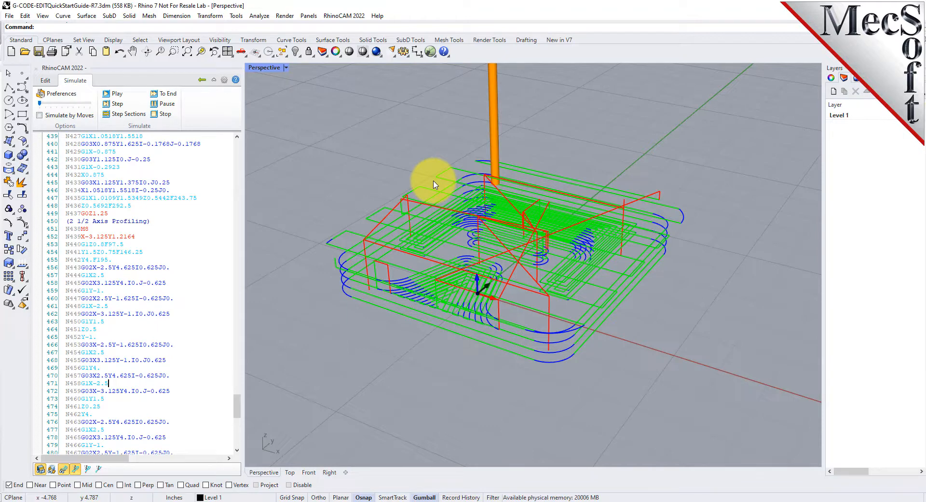
Step: Try the Play, Stop, Step and To End modes of the G-code simulation and return to the project
left_click(118, 96)
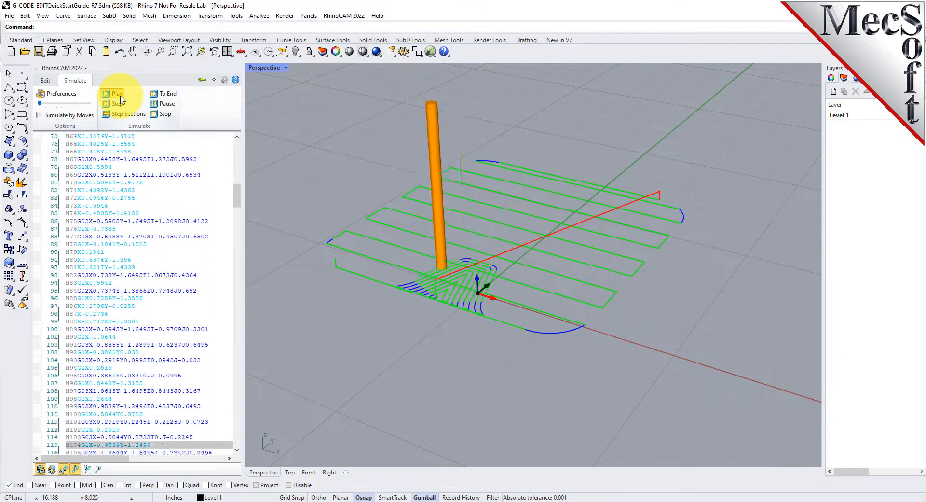
left_click(165, 114)
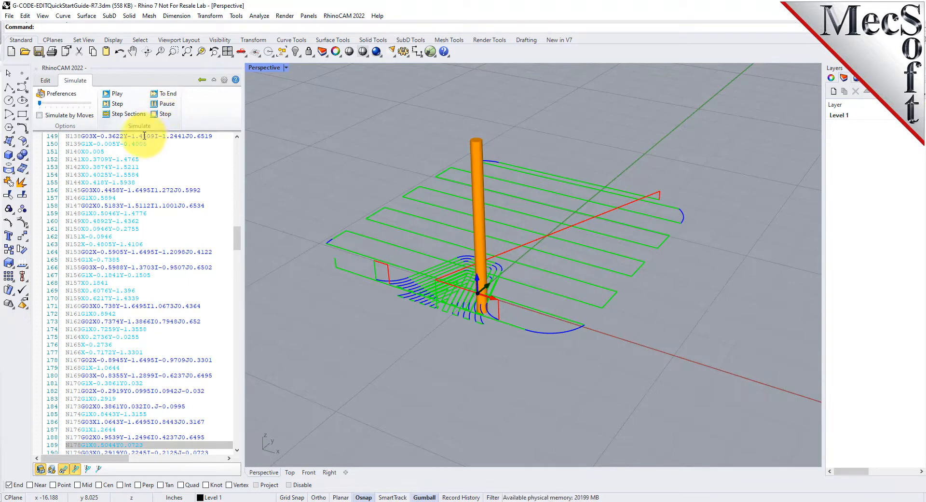
left_click(118, 105)
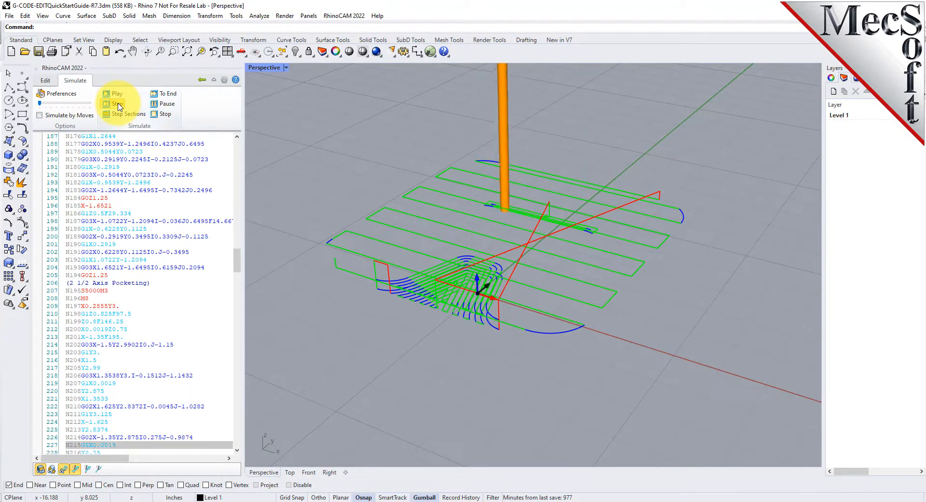
left_click(173, 95)
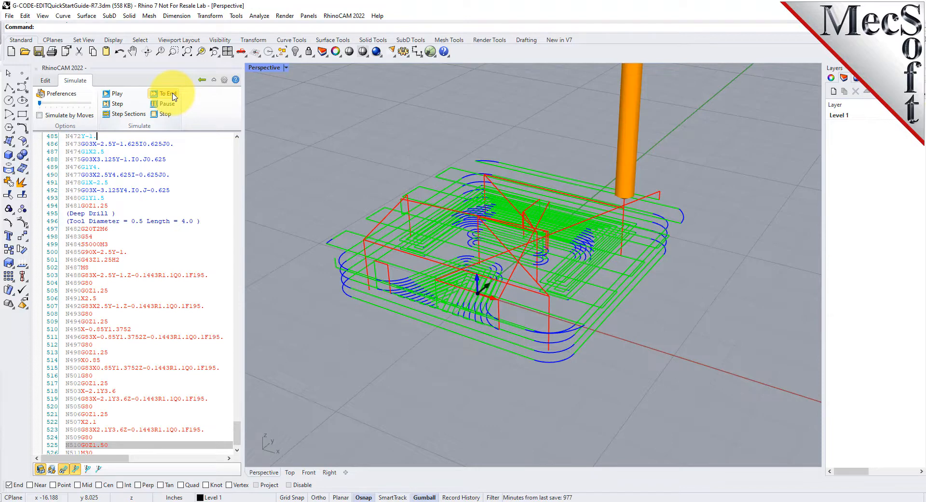
left_click(203, 79)
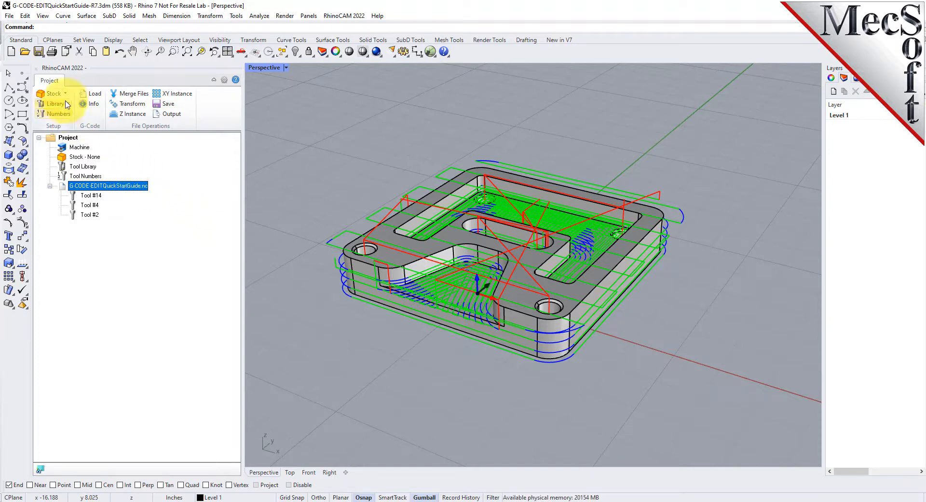
Step: Create a 6 x 6 x 1 inch box stock by copying the model's bounding box
left_click(66, 97)
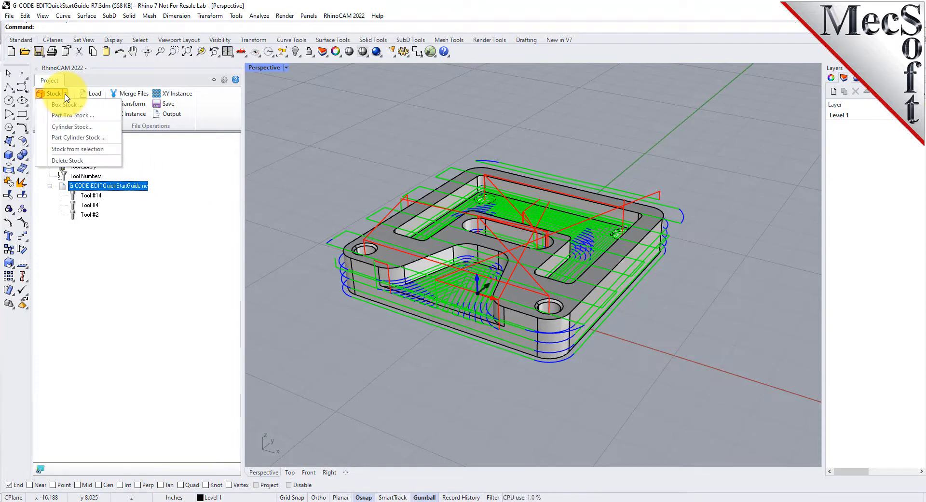
left_click(65, 104)
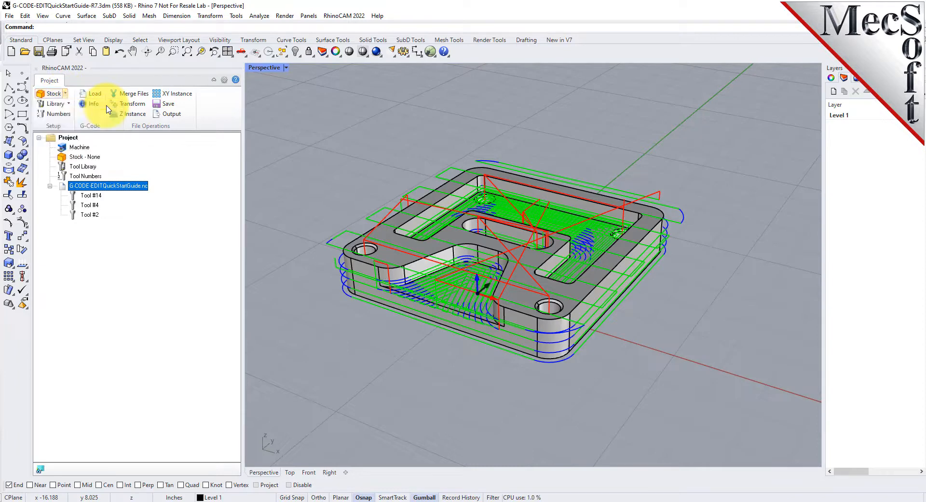
left_click_drag(129, 86, 207, 105)
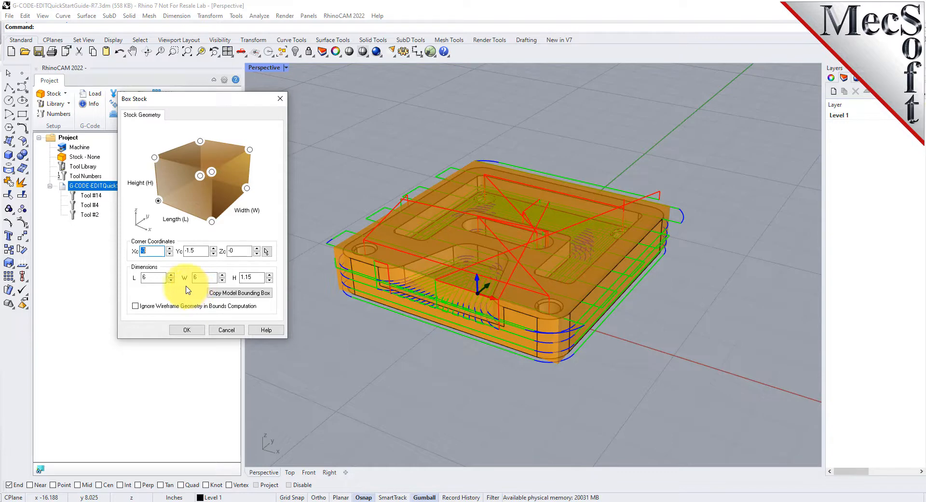
left_click(245, 294)
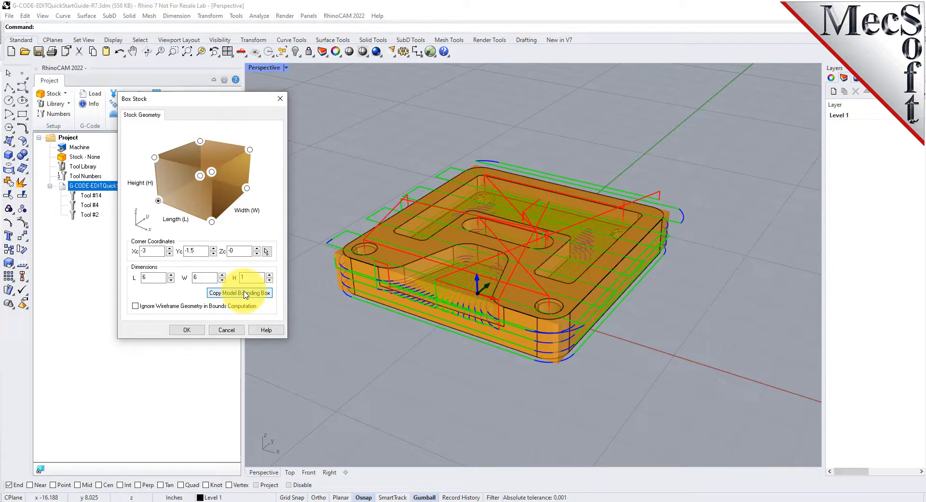
mouse_move(545, 320)
right_mouse_down()
mouse_move(536, 271)
mouse_move(572, 376)
mouse_move(557, 367)
mouse_move(548, 328)
right_mouse_up()
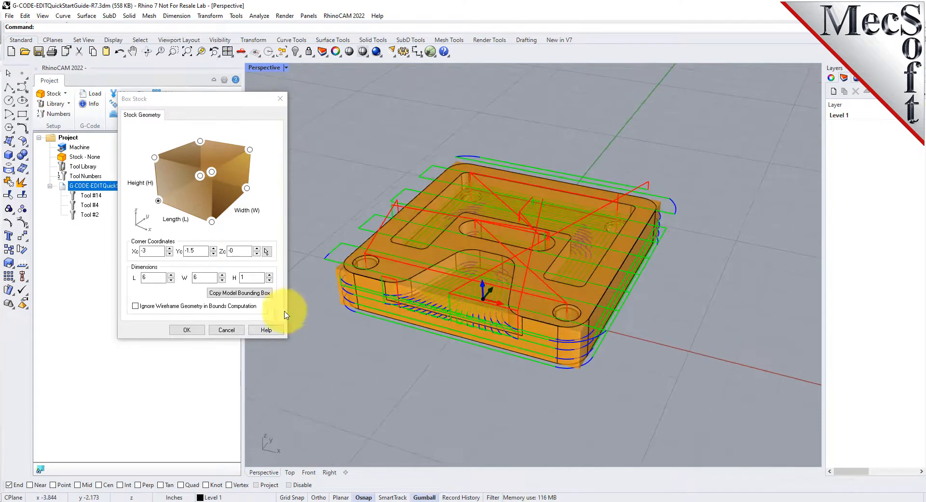
left_click(187, 330)
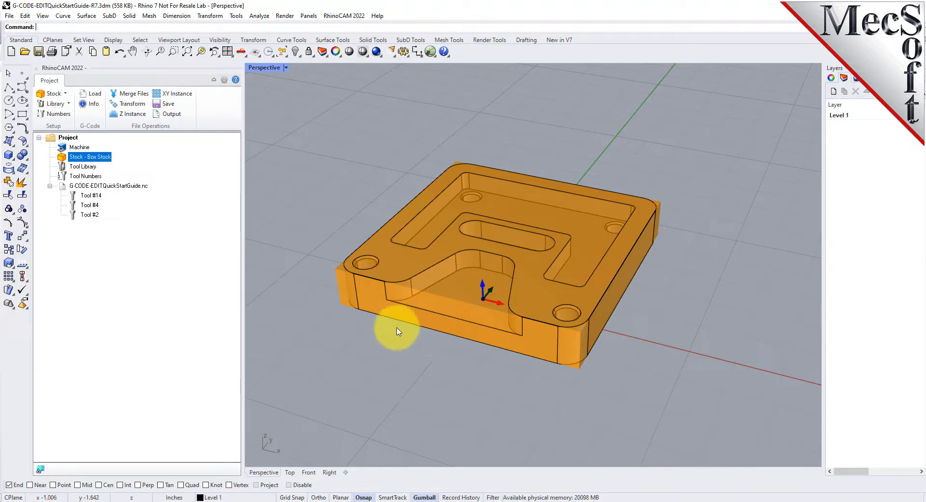
Step: Hide the part model so only the box stock remains in the viewport
key("ctrl+h")
left_click(440, 255)
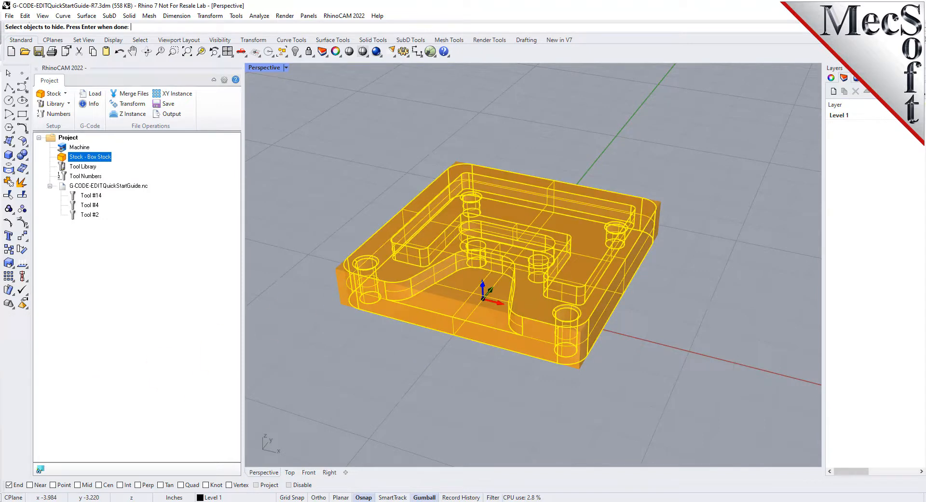
key("Return")
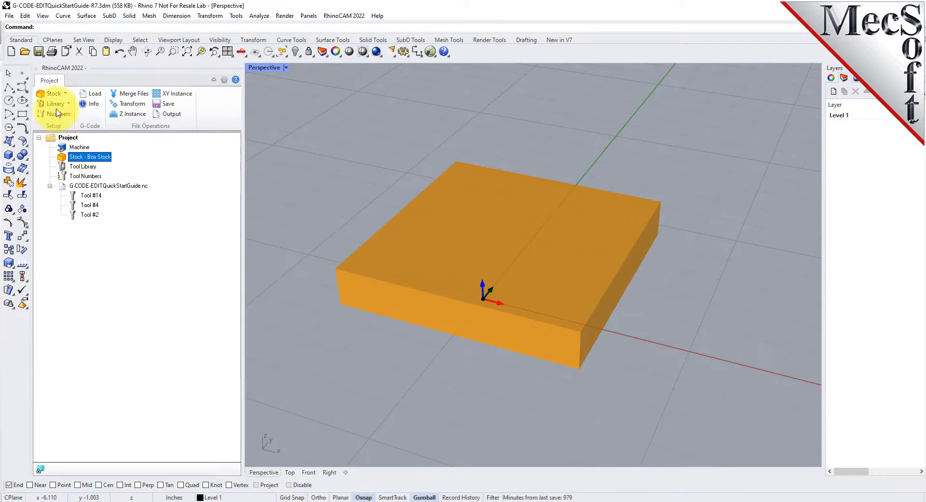
Step: Increase the box stock's height to 1.15 inches, measured from its lower front-left corner, keeping length and width at 6 inches
left_click(64, 95)
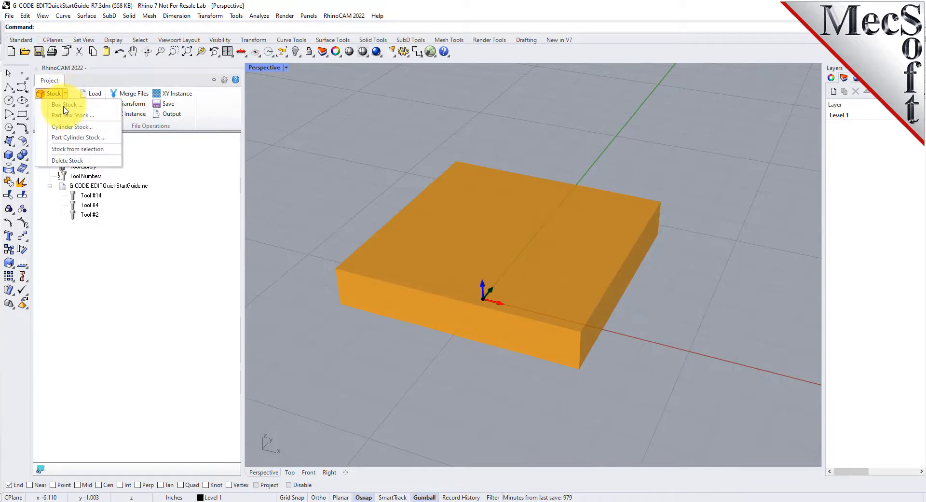
left_click(182, 244)
left_click(168, 260)
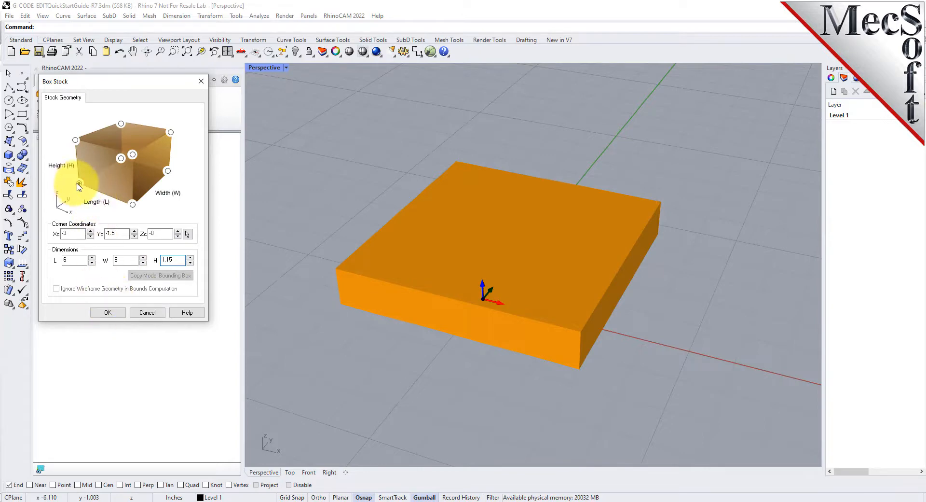
left_click(78, 183)
left_click(111, 312)
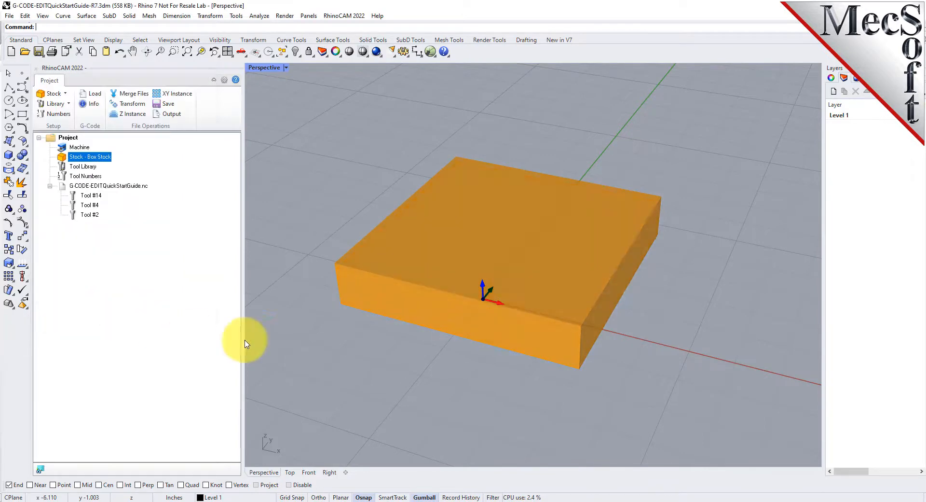
Step: Simulate G-CODE-EDITQuickStartGuide.nc on the box stock through to the end and inspect the cut part closely
mouse_move(533, 384)
right_mouse_down()
mouse_move(501, 345)
mouse_move(499, 273)
mouse_move(511, 371)
mouse_move(547, 390)
right_mouse_up()
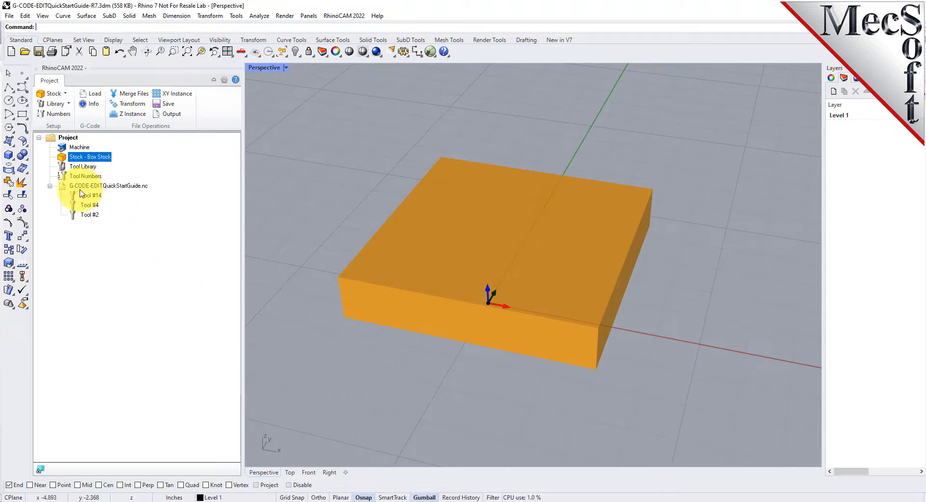
left_click(88, 187)
right_click(129, 188)
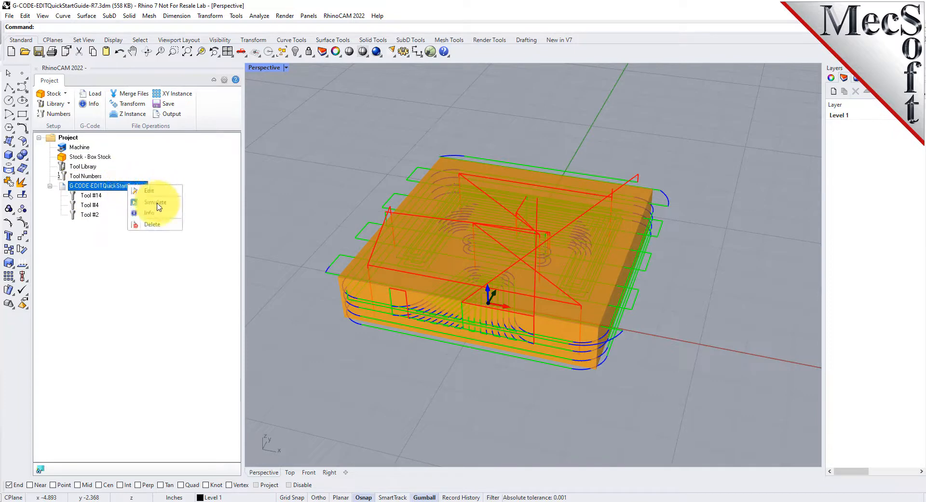
left_click(160, 205)
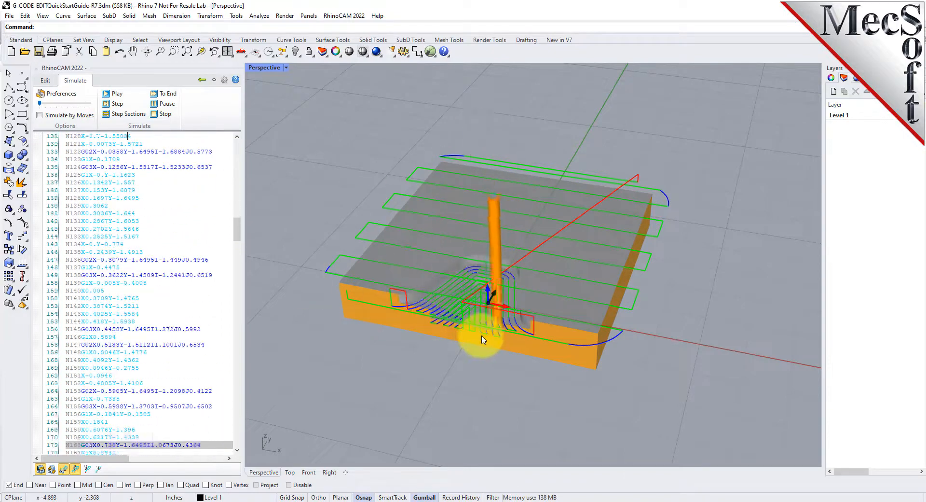
scroll(496, 248, "up", 8)
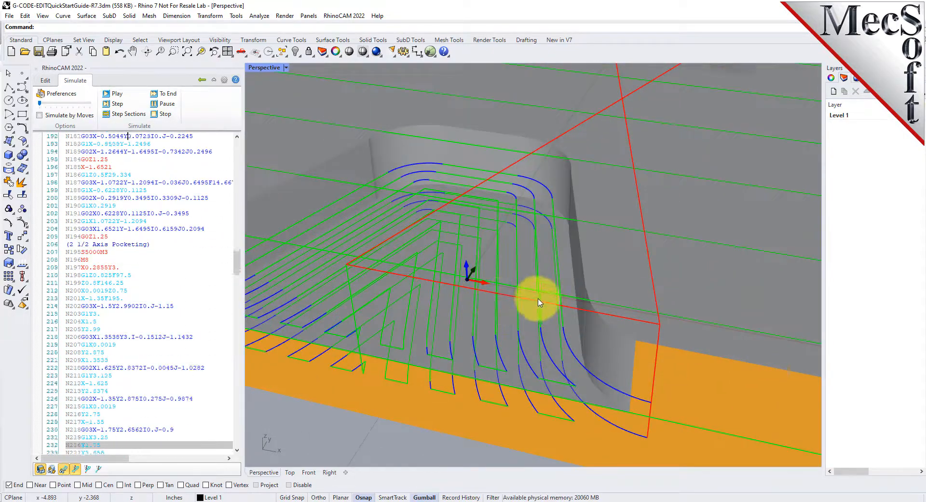
scroll(501, 309, "down", 8)
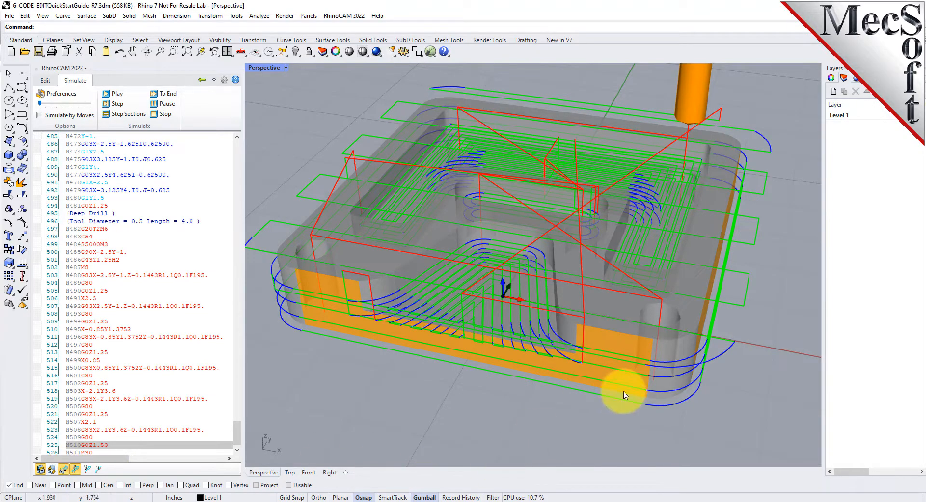
right_click_drag(622, 449, 645, 376)
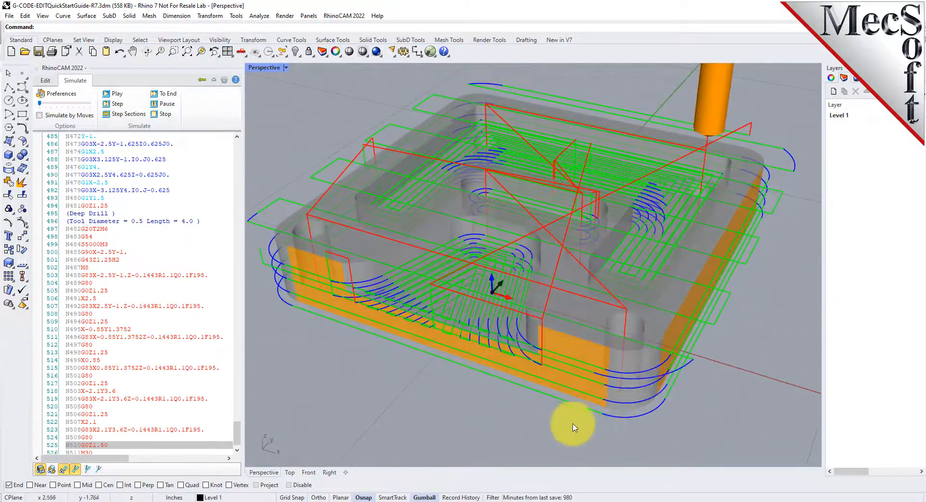
scroll(548, 434, "down", 3)
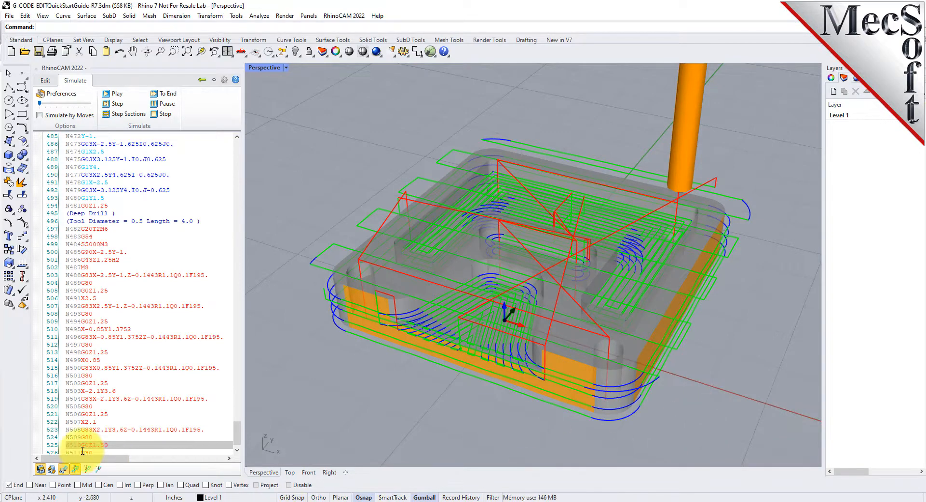
Step: Replay the cutting simulation from the first line of G-code, pause it during pocketing and continue in Step mode
left_click(119, 443)
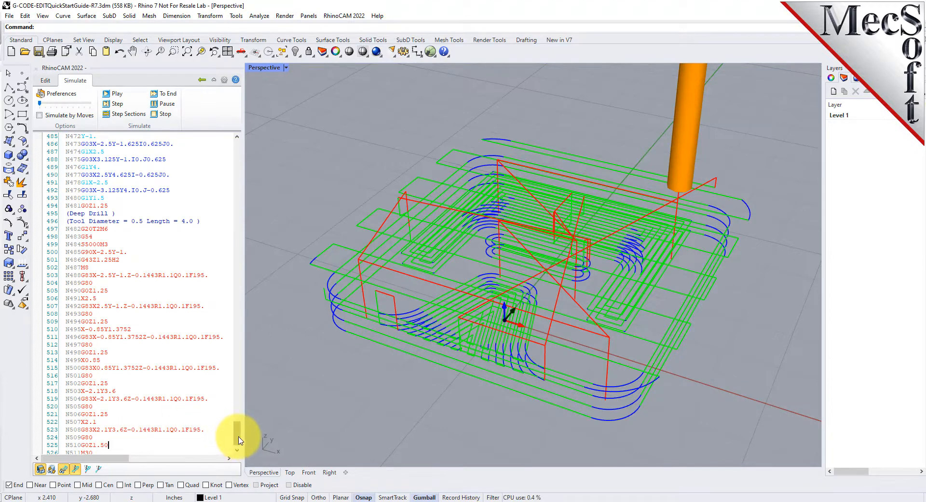
left_click_drag(240, 440, 242, 76)
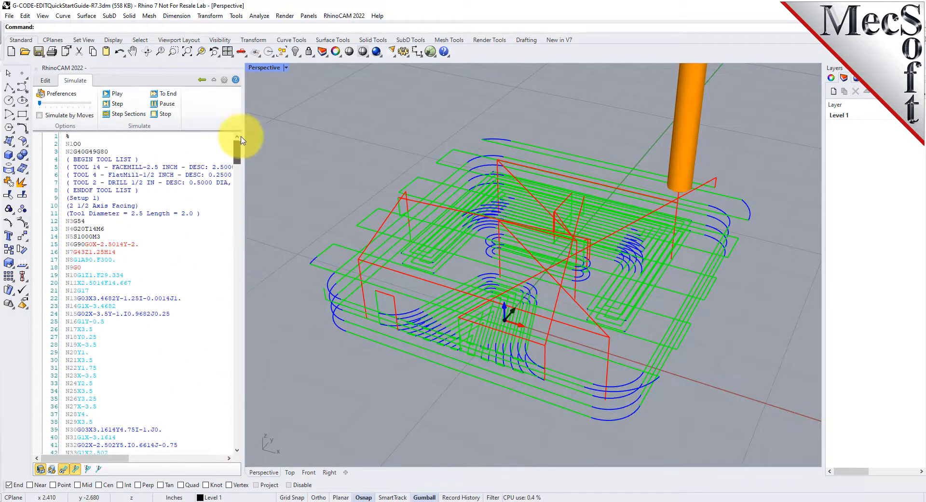
left_click(88, 135)
left_click(118, 94)
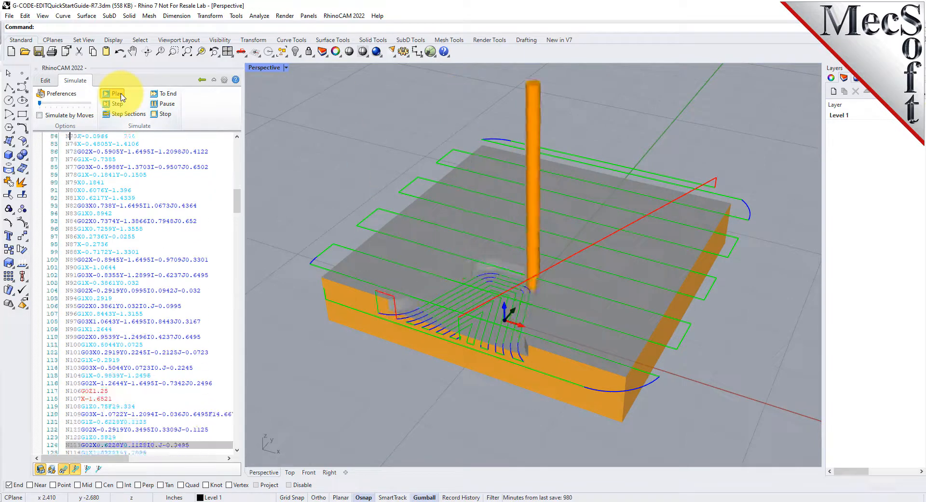
left_click(167, 104)
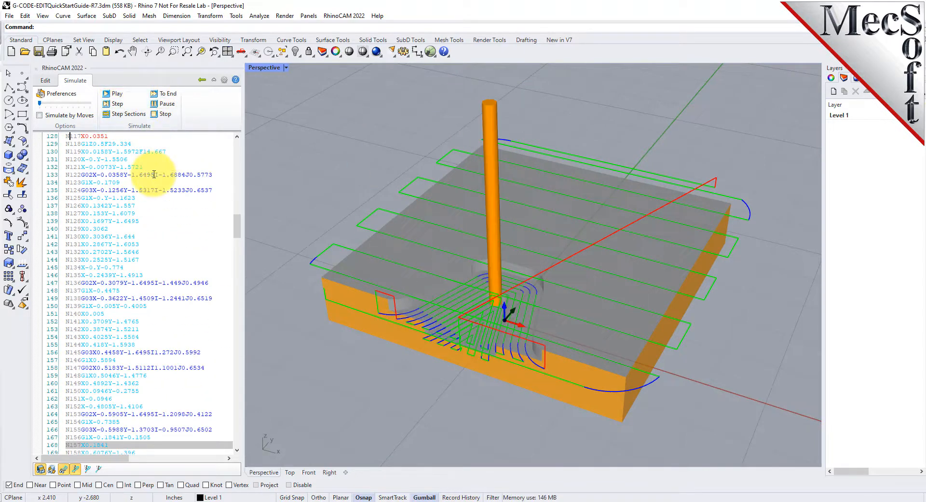
left_click(117, 105)
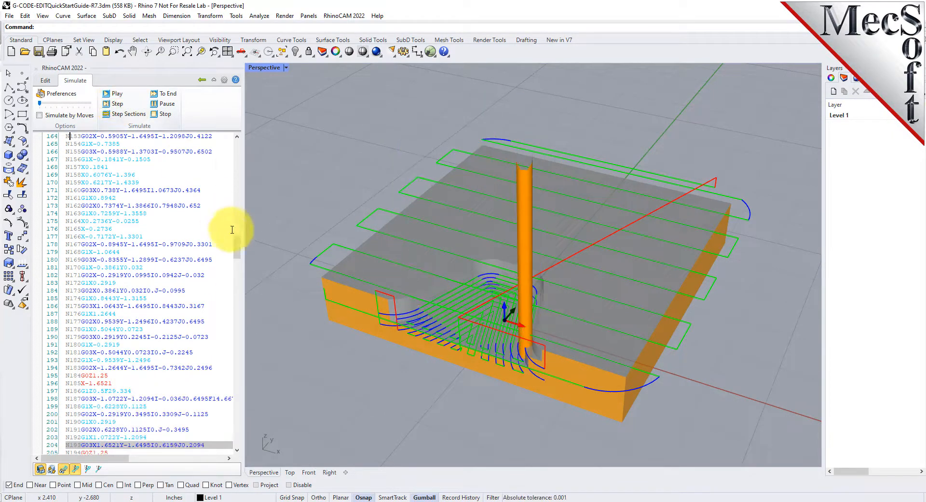
Step: Restart the cutting simulation from the first line of G-code in Step mode
left_click_drag(237, 245, 239, 90)
left_click(80, 139)
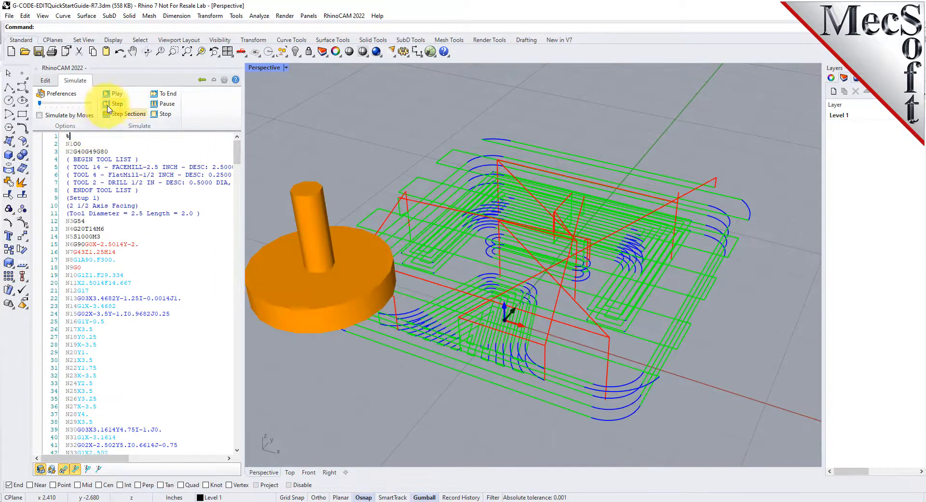
left_click(120, 104)
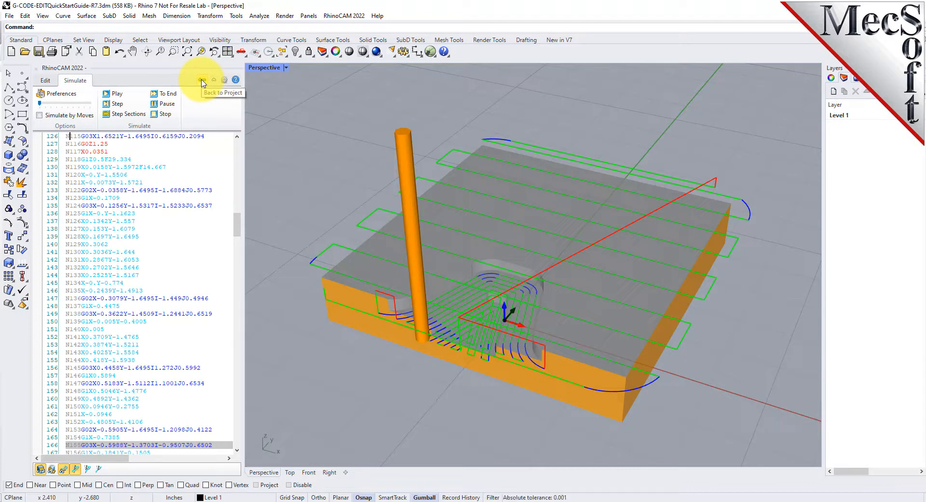
Step: Examine the G-code file's tools, GOTO count, machine time and size in the editor's file information, then close it
left_click(45, 82)
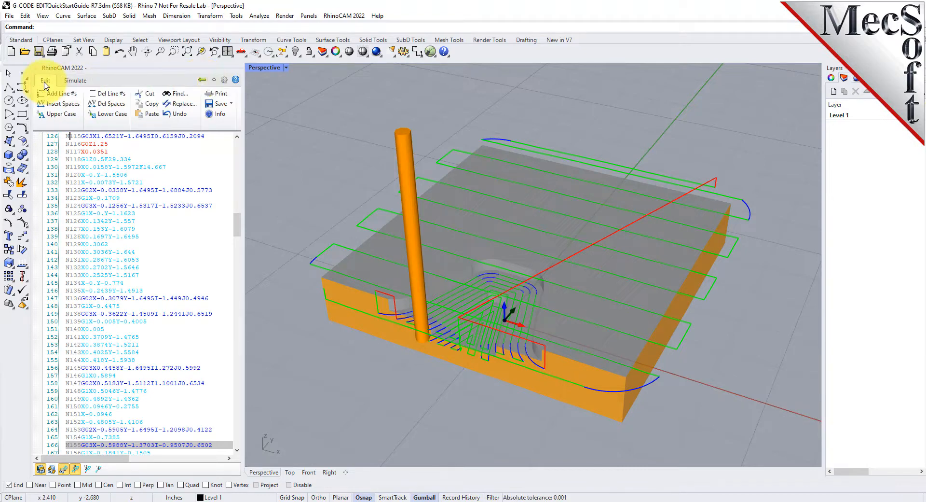
left_click(219, 114)
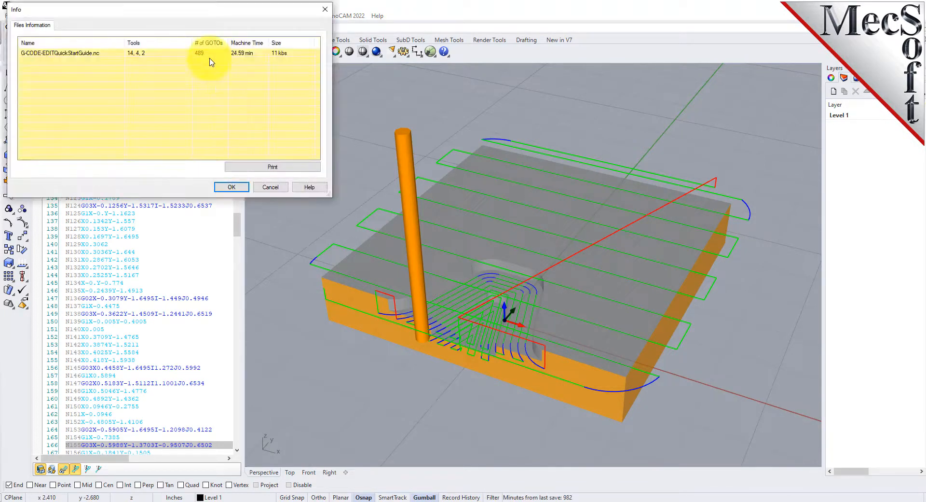
left_click_drag(190, 9, 293, 108)
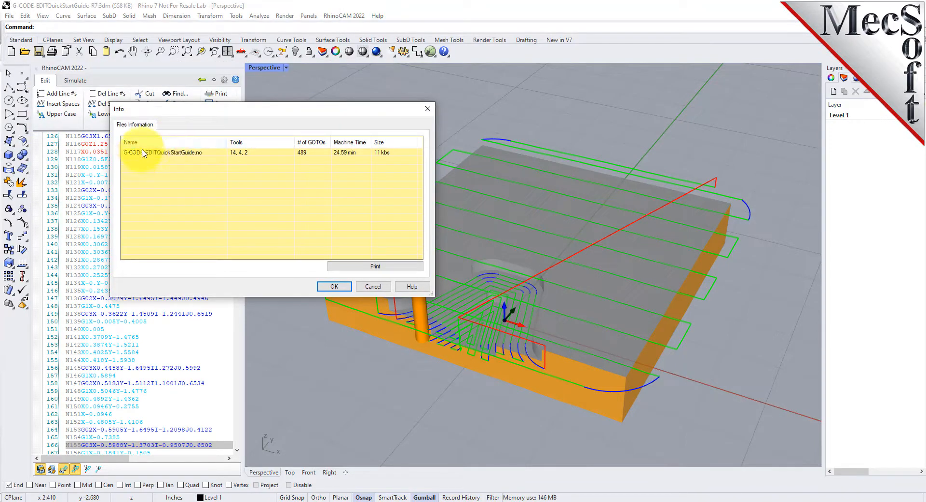
left_click(127, 153)
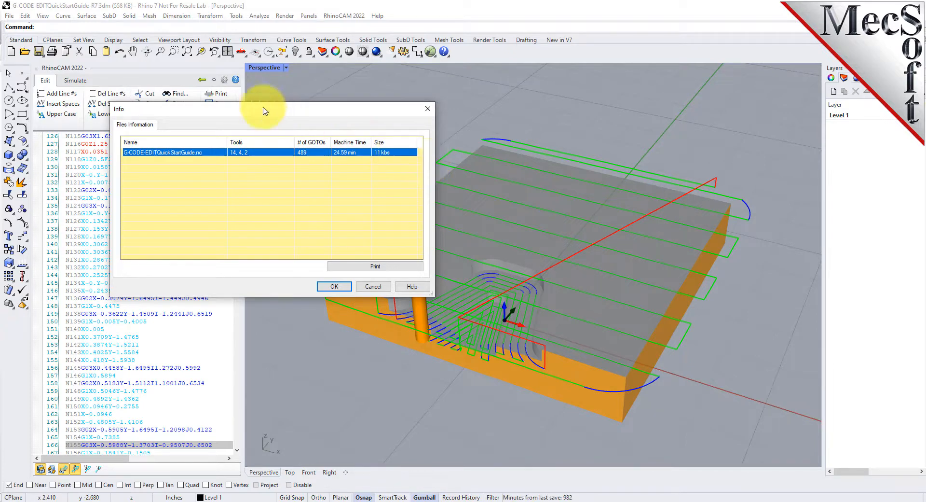
left_click_drag(229, 111, 339, 172)
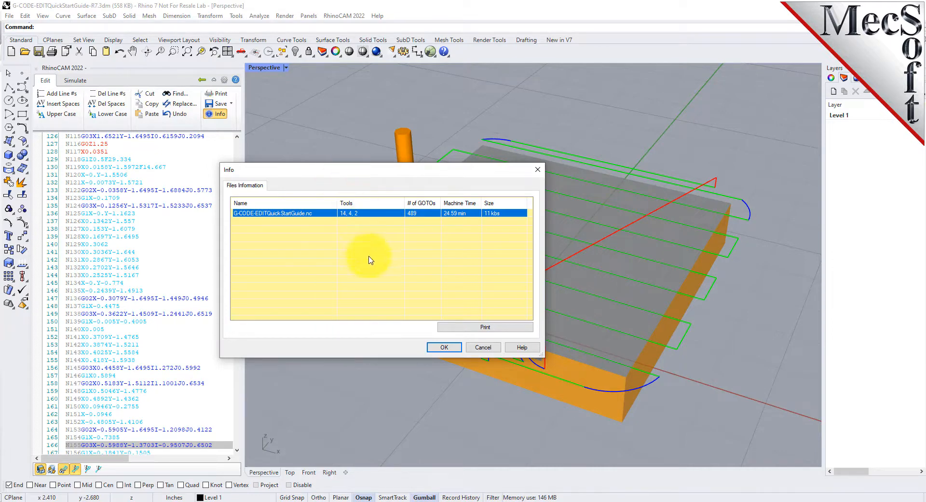
left_click(443, 346)
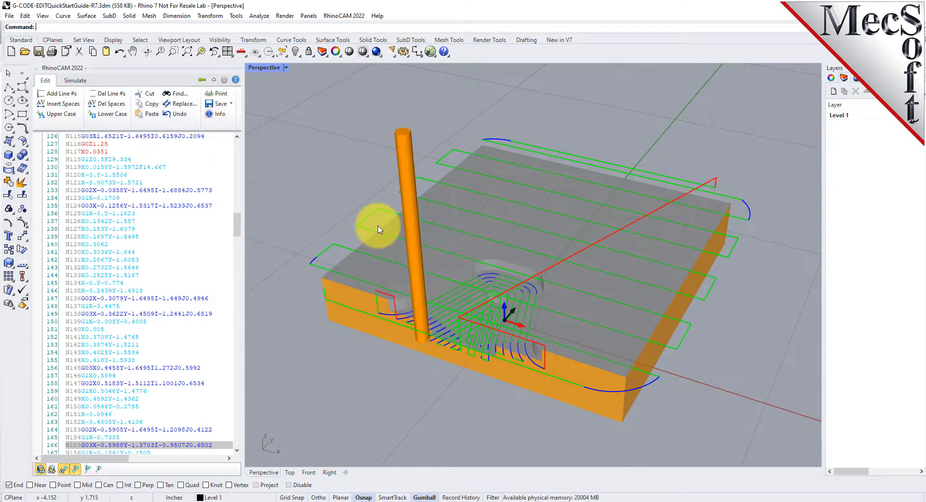
Step: Return to the project and review the file information for G-CODE-EDITQuickStartGuide.nc from its project entry
left_click(203, 80)
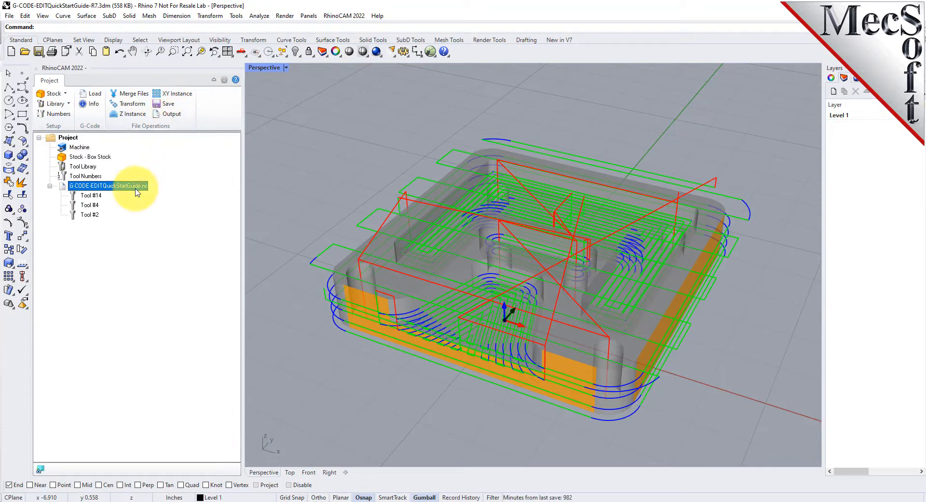
right_click(136, 192)
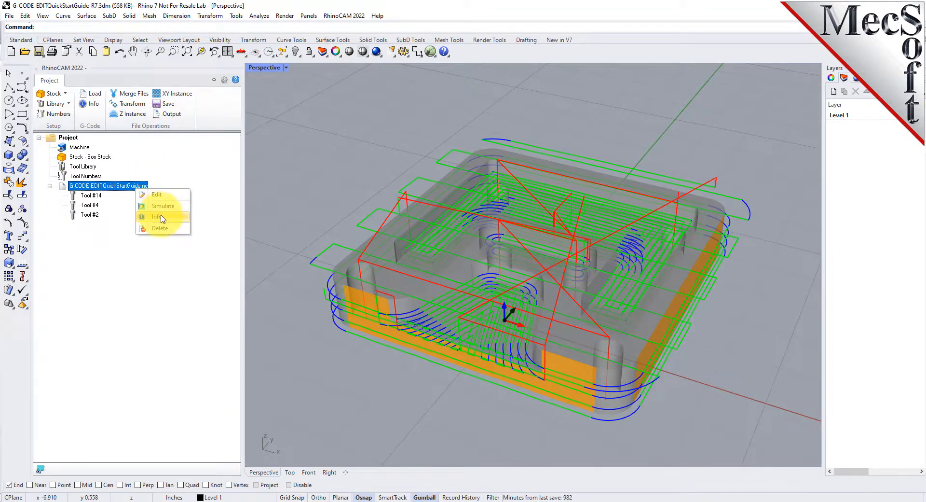
left_click(162, 218)
left_click_drag(236, 10, 438, 165)
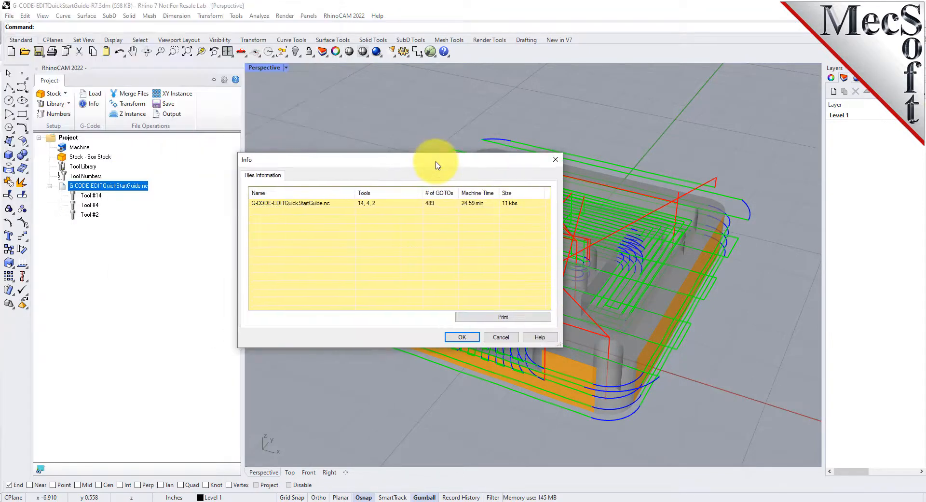
left_click(461, 337)
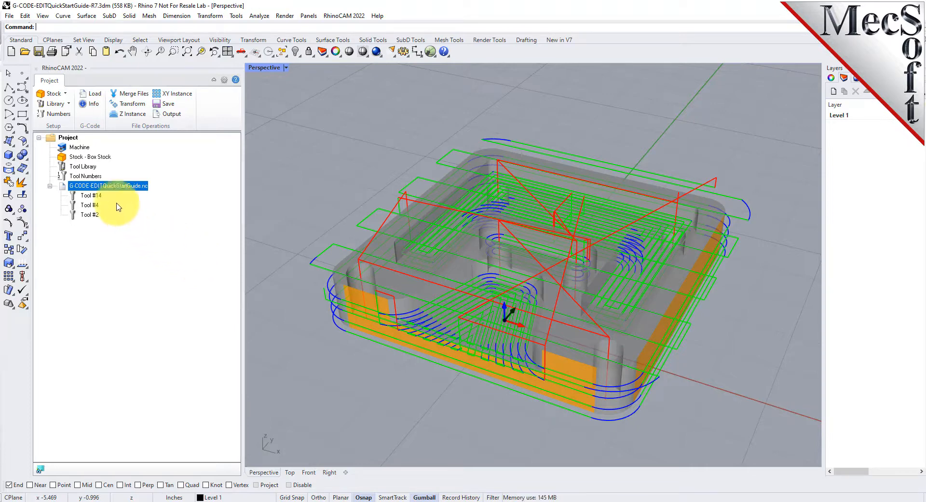
Step: Open G-CODE-EDITQuickStartGuide.nc for editing and try jumping through the code to its tool changes
right_click(113, 188)
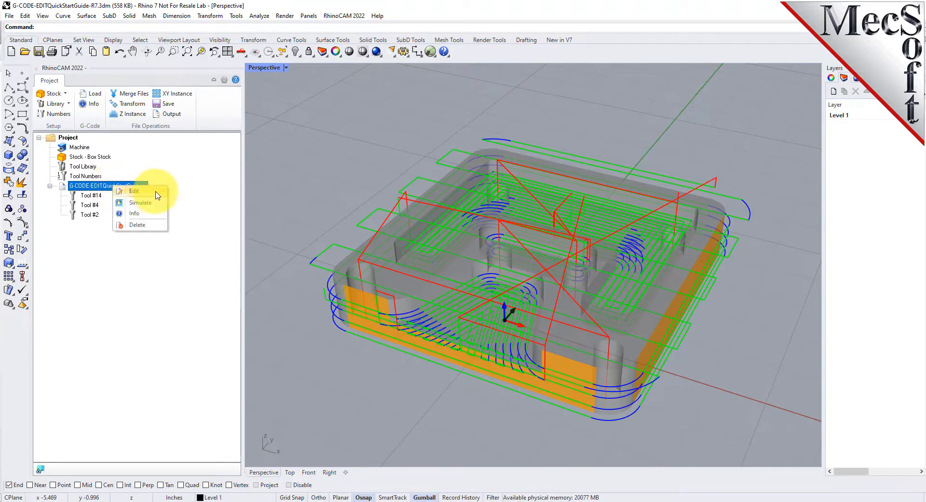
left_click(155, 191)
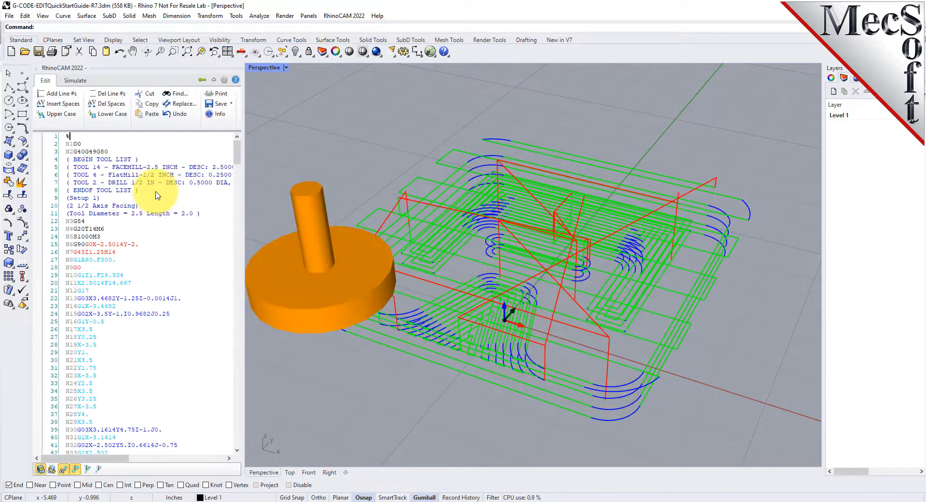
right_click(113, 233)
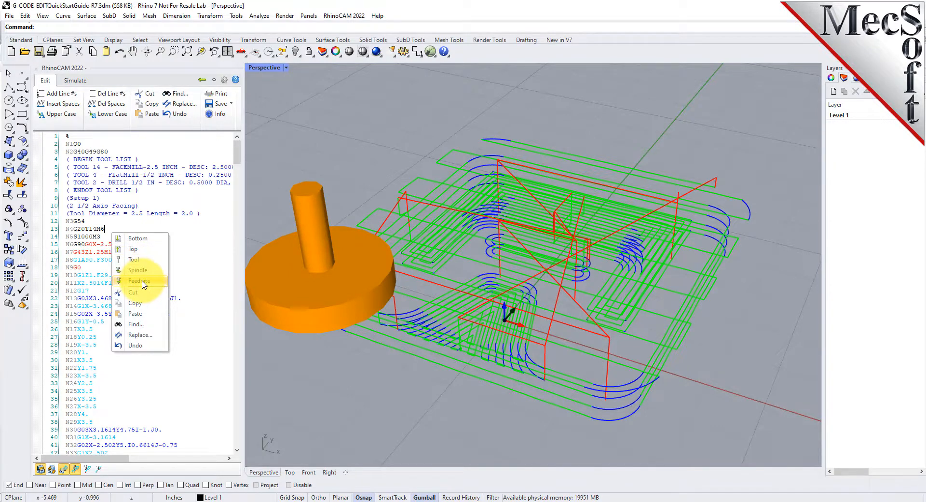
left_click(140, 260)
left_click(155, 227)
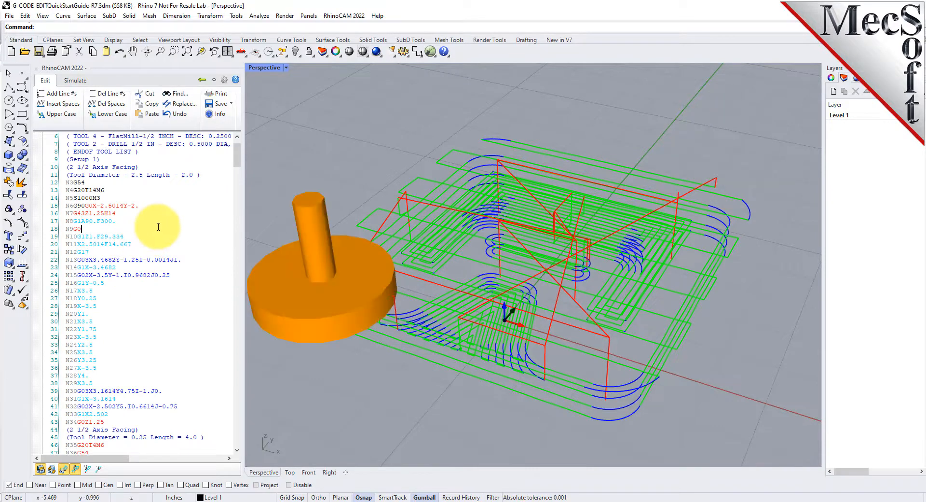
right_click(156, 227)
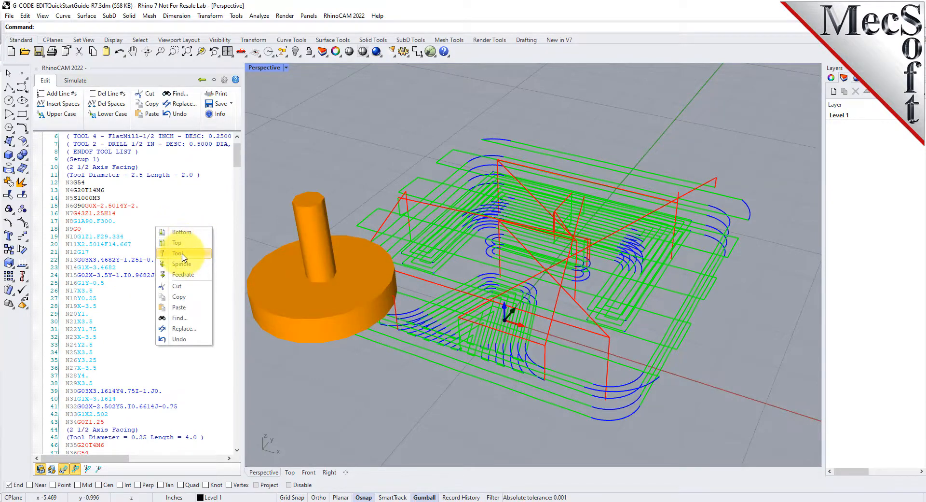
left_click(178, 253)
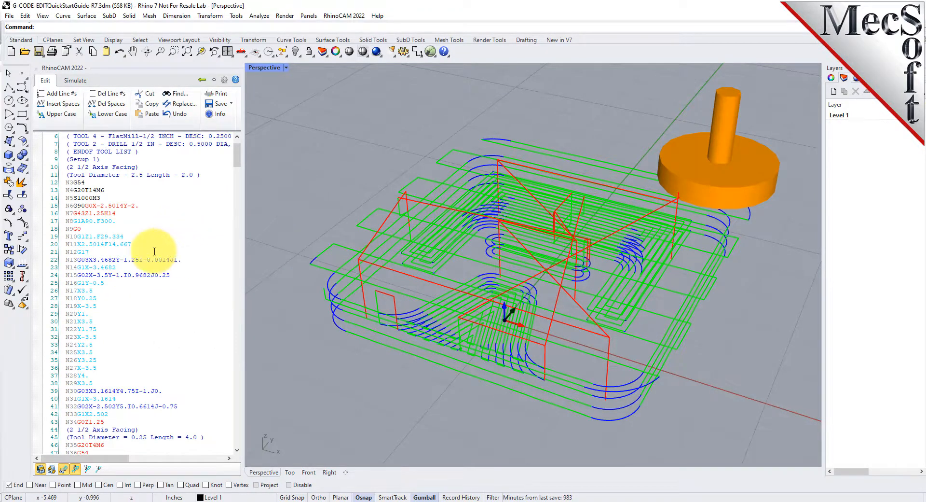
Step: Jump to the next tool change in the G-code and look through the surrounding lines
right_click(69, 444)
left_click(91, 352)
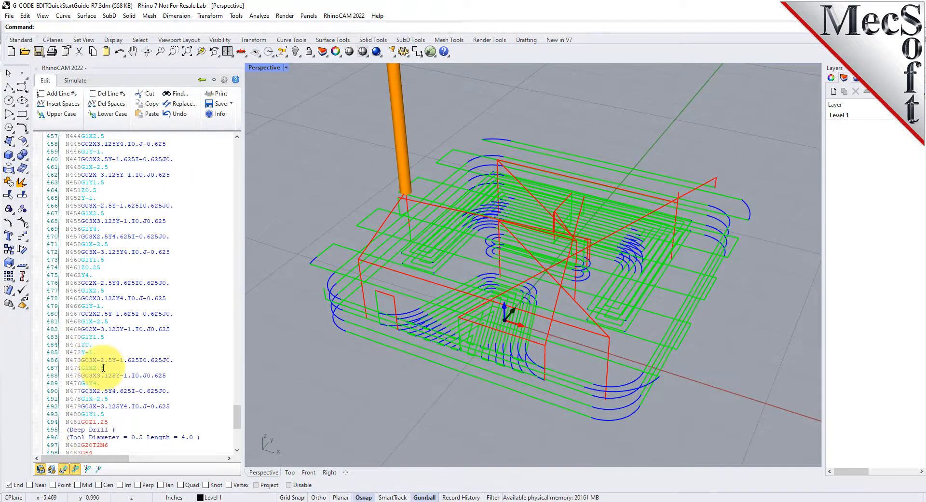
scroll(102, 359, "down", 8)
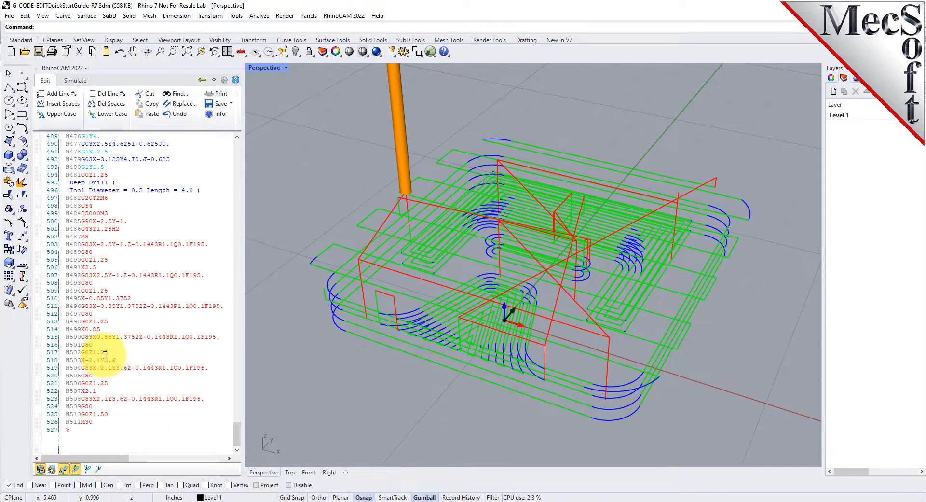
scroll(107, 355, "up", 7)
scroll(106, 351, "up", 20)
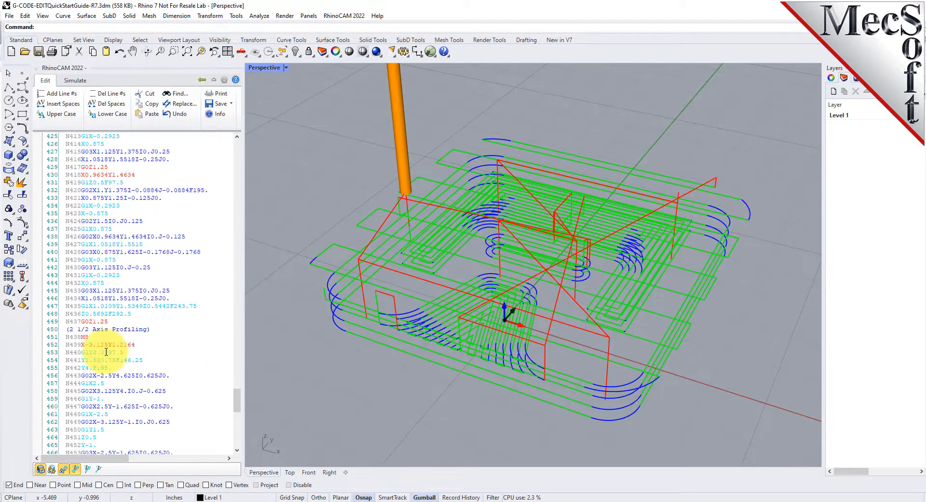
scroll(106, 351, "up", 20)
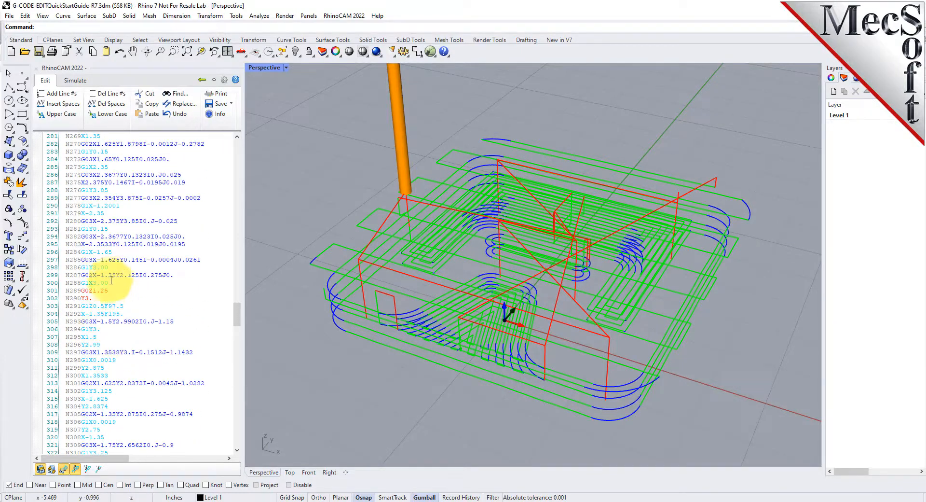
Step: Place the cursor on line N277 and jump from there to the bottom of the G-code
left_click(90, 196)
right_click(90, 196)
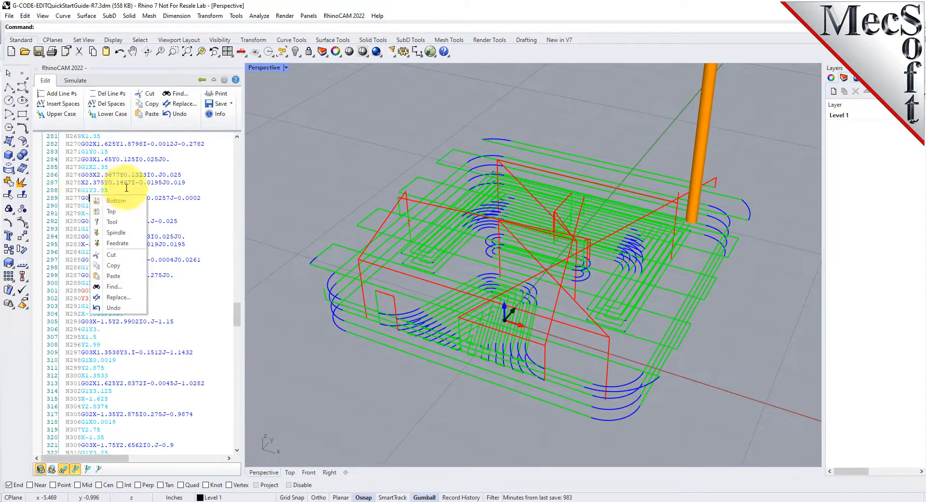
left_click(129, 205)
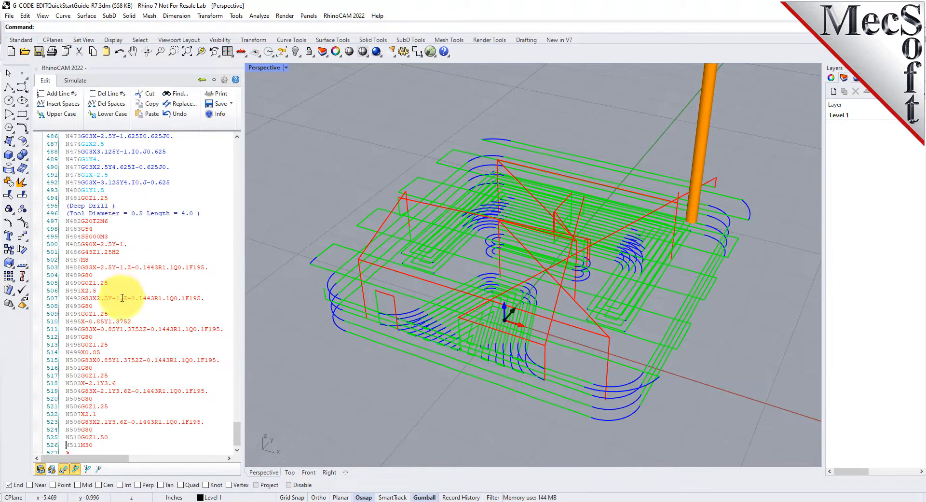
scroll(118, 313, "down", 2)
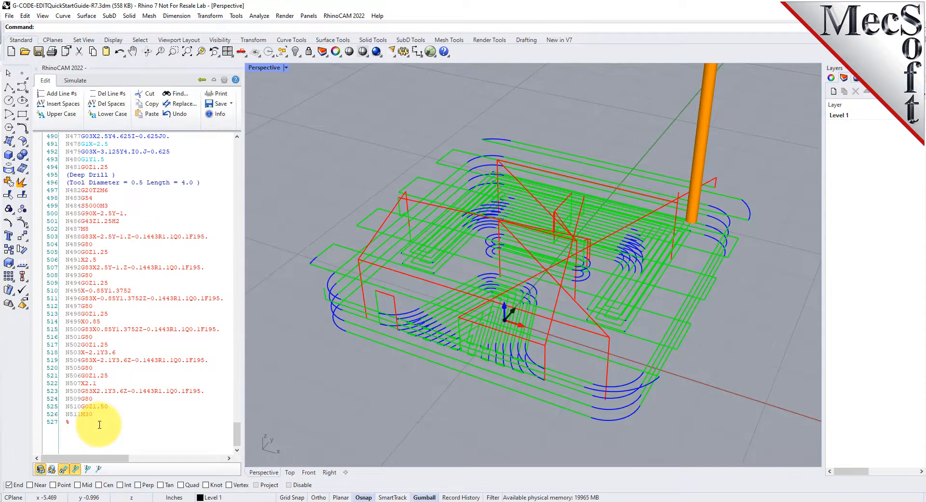
Step: Select line N510G0Z1.50 and examine the drill's retract position above the toolpath in the 3D view
left_click_drag(66, 407, 110, 406)
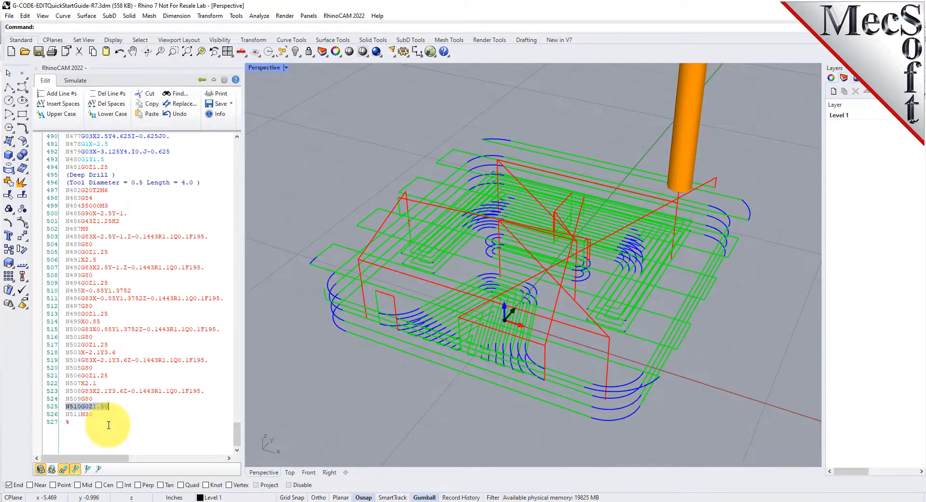
right_click_drag(562, 394, 593, 337)
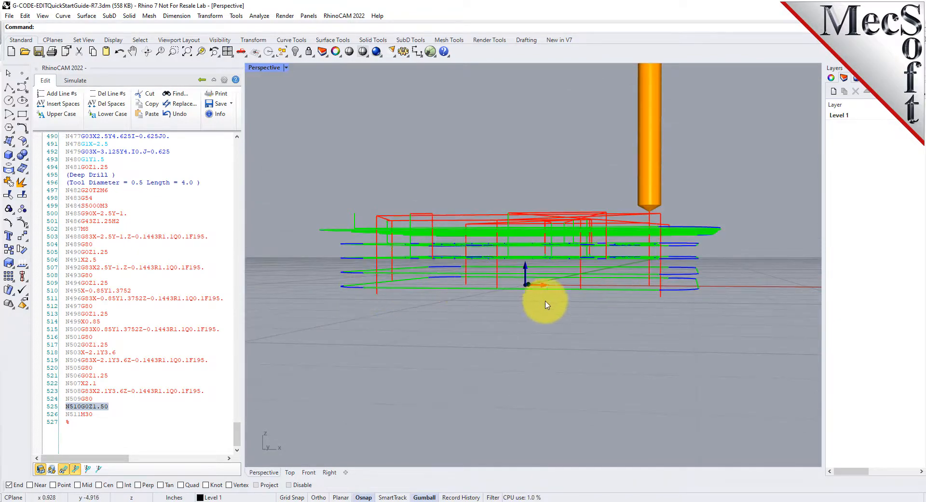
right_click_drag(637, 303, 667, 287)
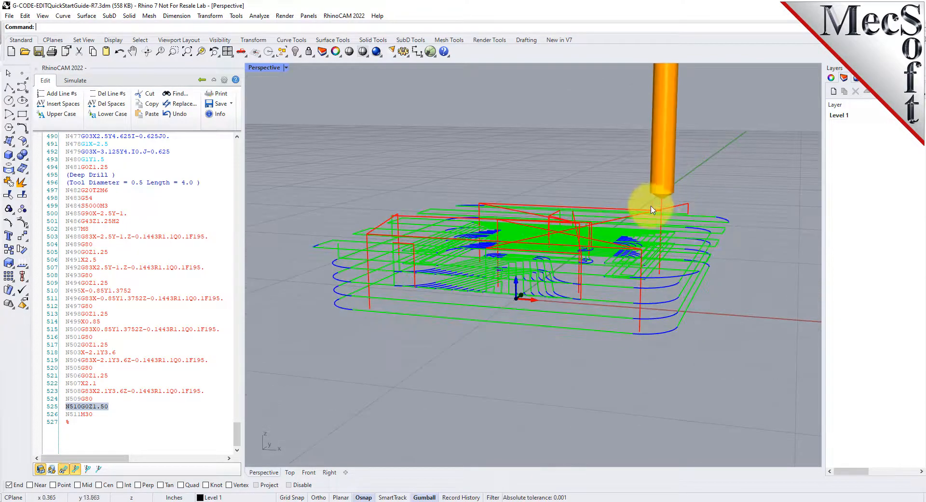
scroll(683, 191, "up", 5)
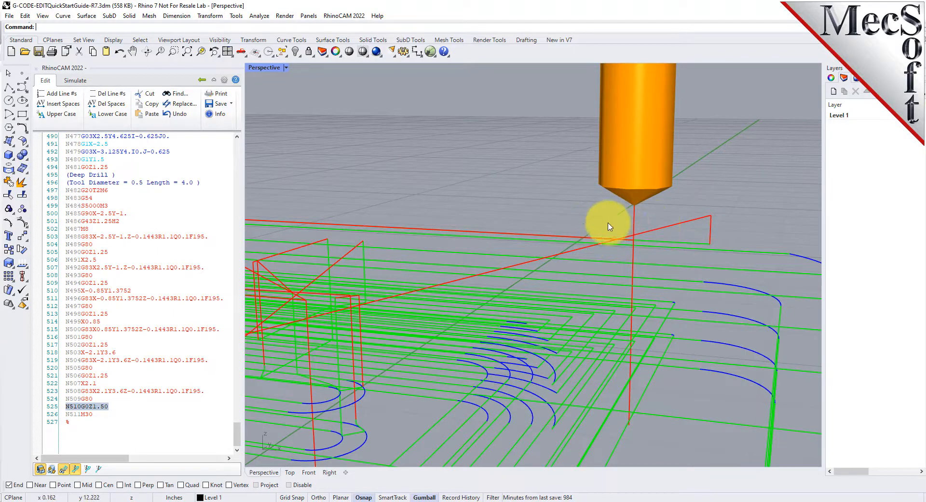
scroll(604, 227, "down", 6)
right_click_drag(545, 265, 531, 304)
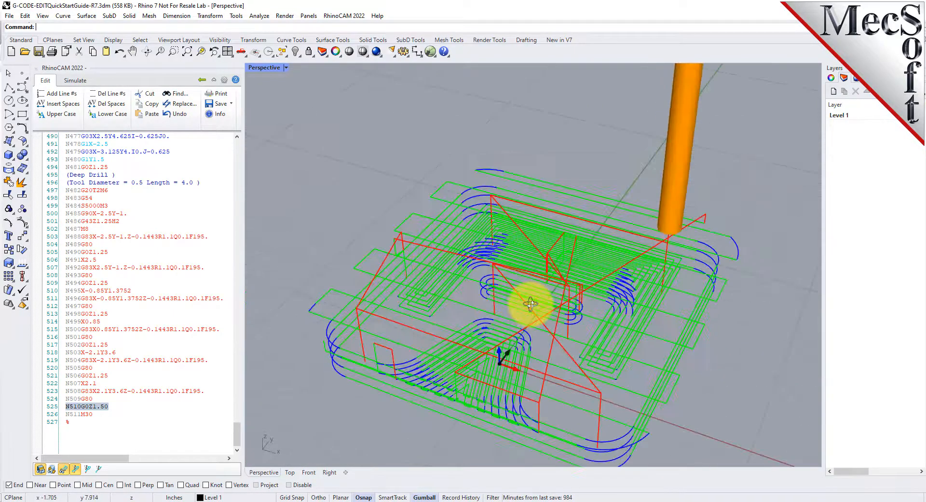
scroll(504, 185, "down", 4)
scroll(526, 254, "up", 3)
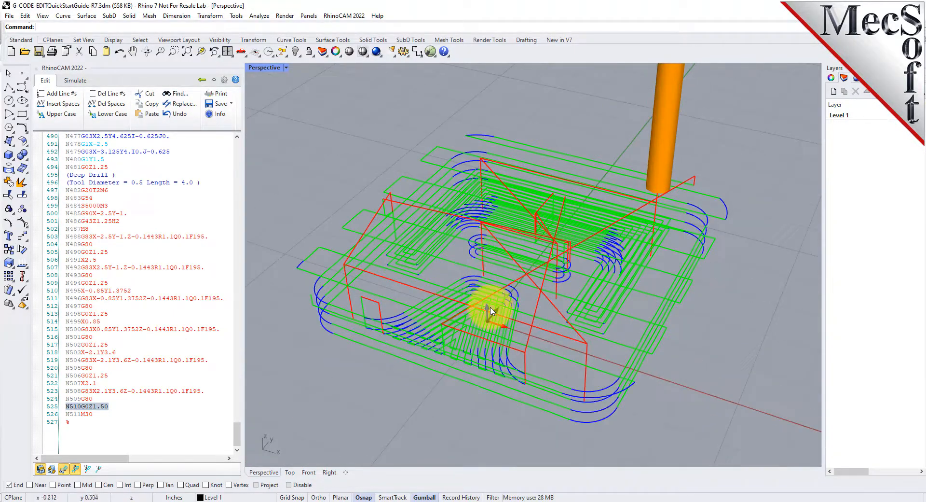
Step: Set the retract height in line N510 to Z5.0 and check the changed motion in the 3D view
left_click(94, 407)
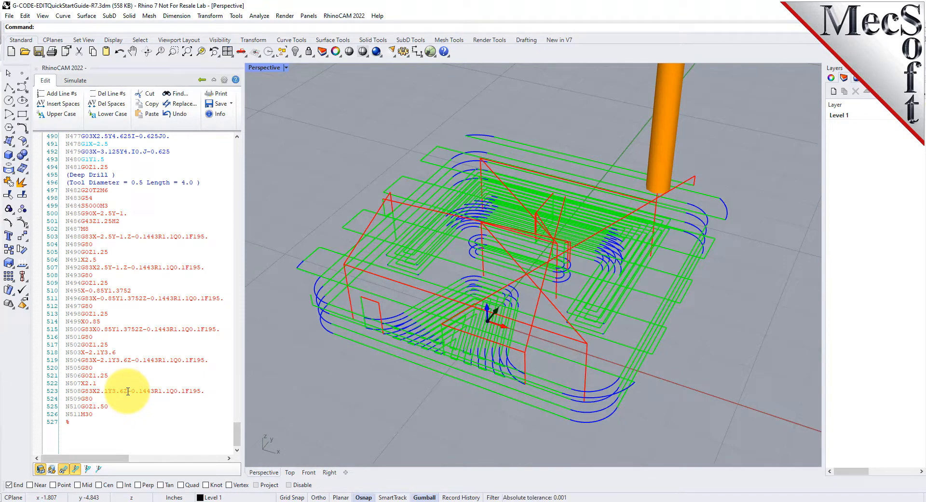
type("5.0")
key("Delete")
key("Delete")
key("Delete")
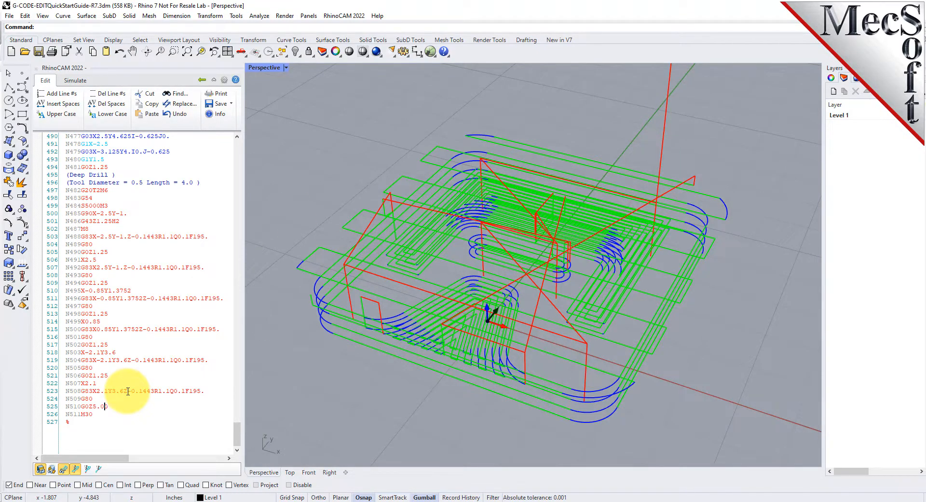
scroll(513, 309, "down", 2)
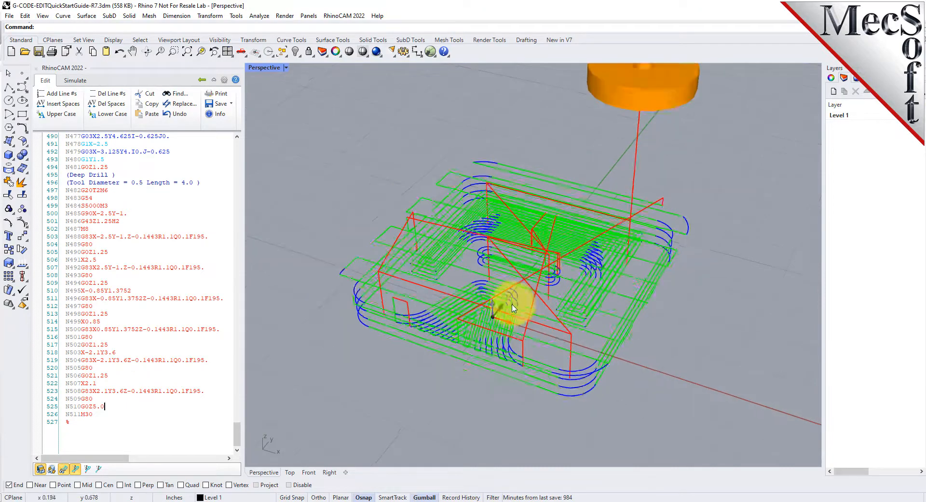
scroll(513, 309, "down", 1)
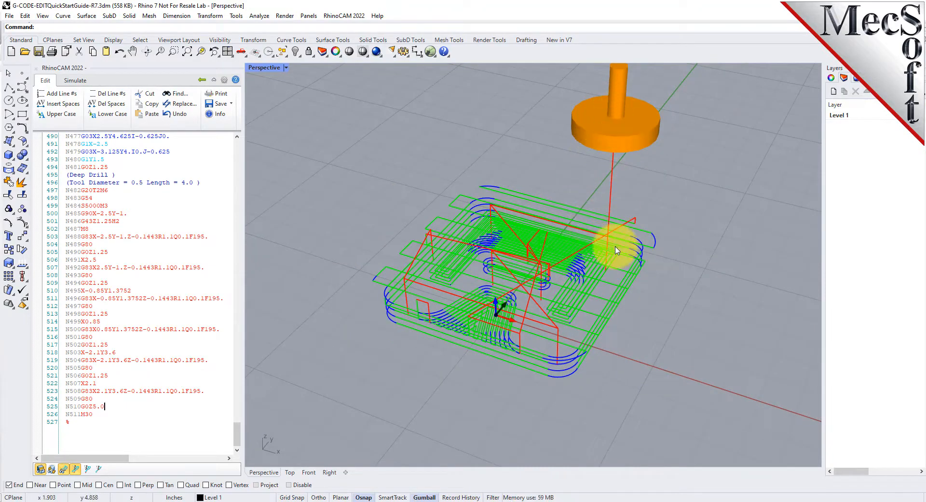
right_click_drag(616, 250, 593, 266)
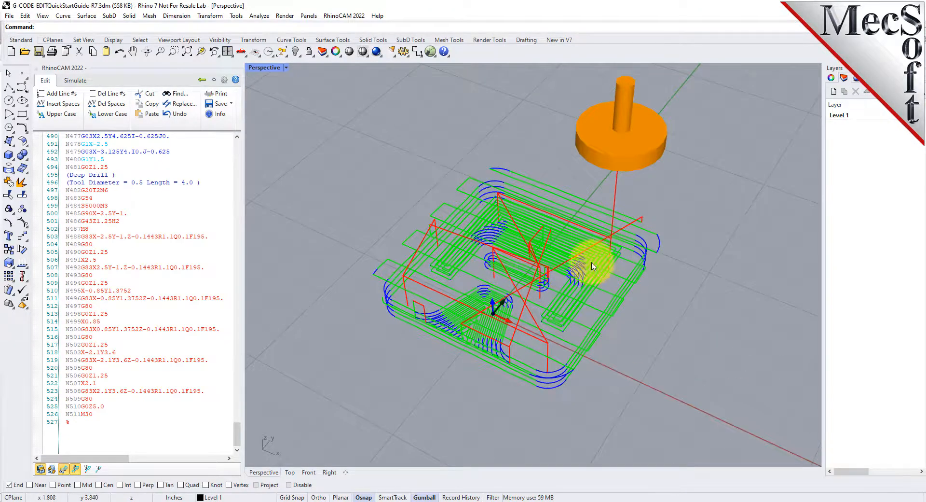
scroll(584, 255, "up", 2)
scroll(597, 298, "up", 1)
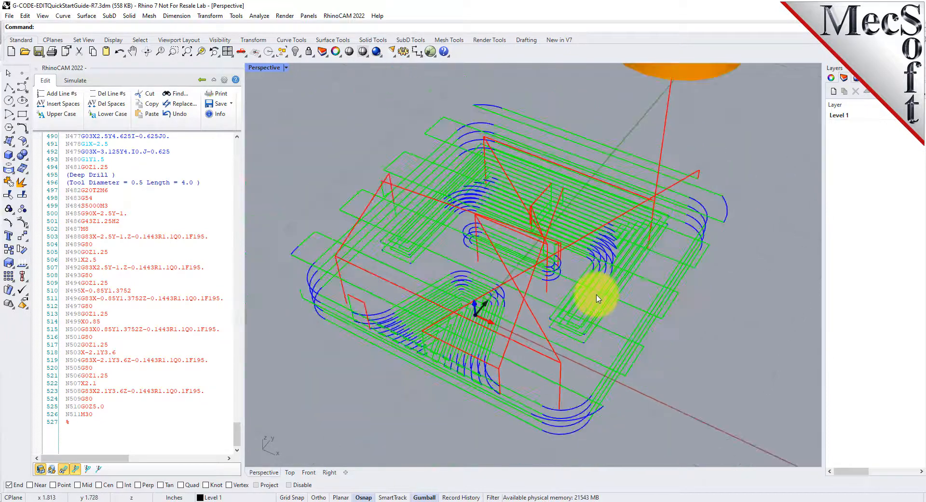
Step: Step backward line by line from N510 into the profiling code to follow the tool position
left_click(94, 407)
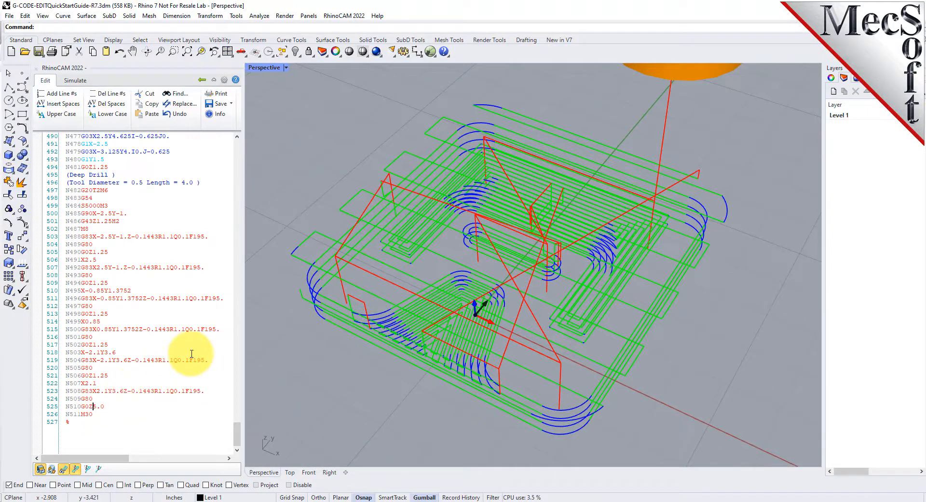
key("Up")
key("Up")
key("Up")
key("Up")
key("Up")
key("Up")
key("Up")
key("Up")
key("Up")
key("Up")
key("Up")
key("Up")
key("Up")
key("Up")
key("Up")
key("Up")
key("Up")
key("Up")
key("Up")
key("Up")
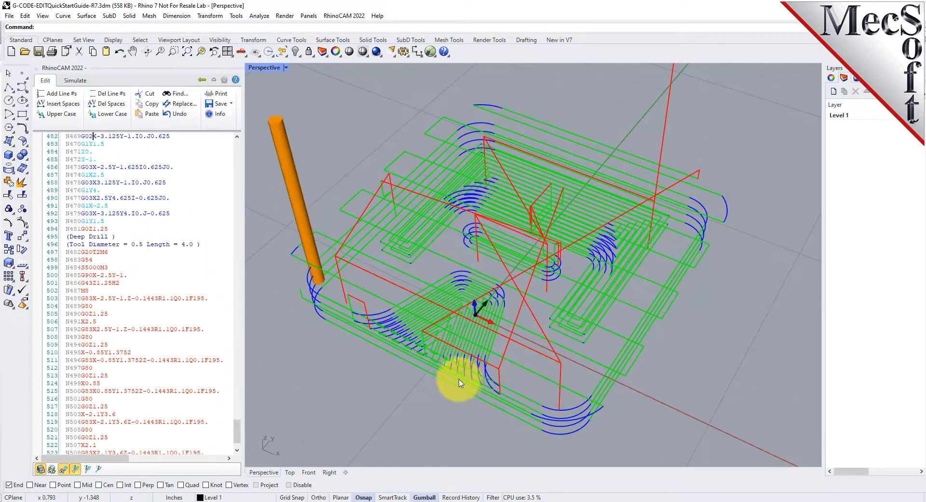
Step: Step forward line by line through the Deep Drill operation and examine the tool motion up to the final retract
right_click_drag(479, 367, 486, 283)
key("Home")
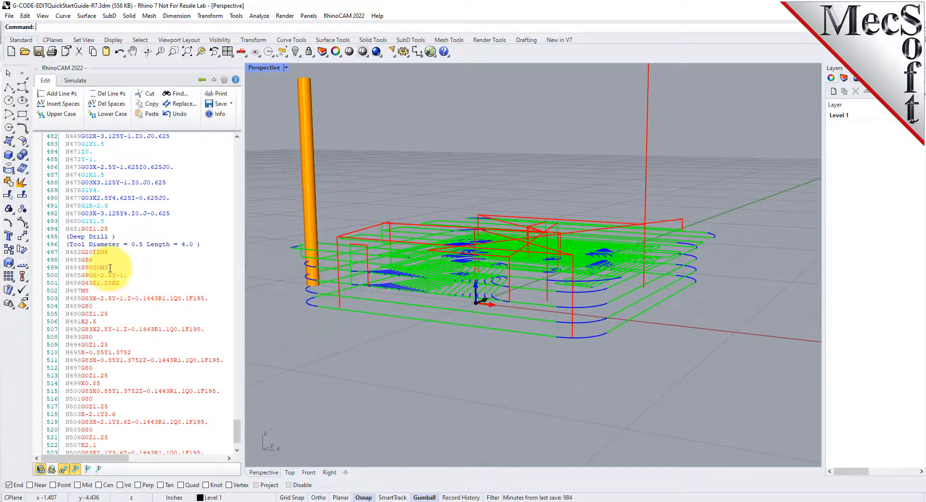
left_click(118, 247)
key("Down")
key("Down")
key("Down")
key("Down")
key("Down")
key("Down")
key("Down")
key("Down")
key("Down")
key("Down")
key("Down")
key("Down")
key("Down")
key("Down")
key("Down")
key("Down")
key("Down")
key("Down")
key("Down")
key("Down")
key("Down")
key("Down")
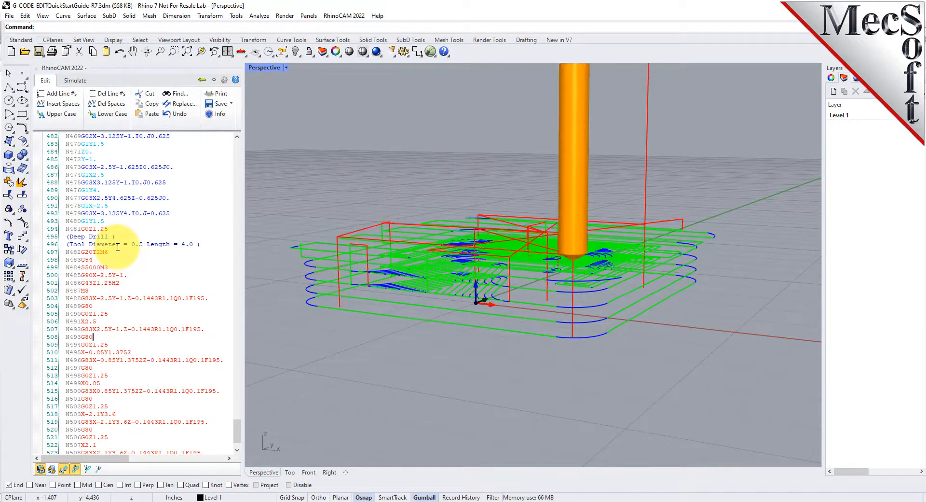
right_click_drag(446, 280, 501, 316)
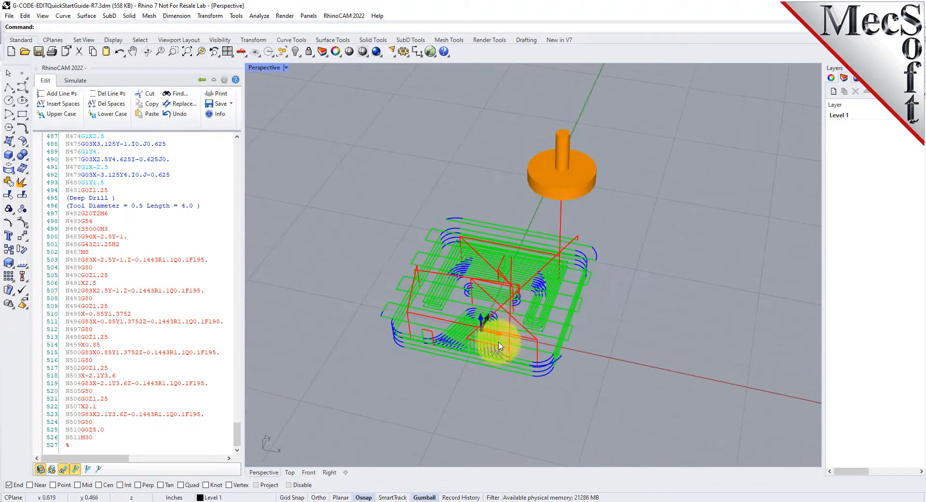
scroll(488, 328, "up", 5)
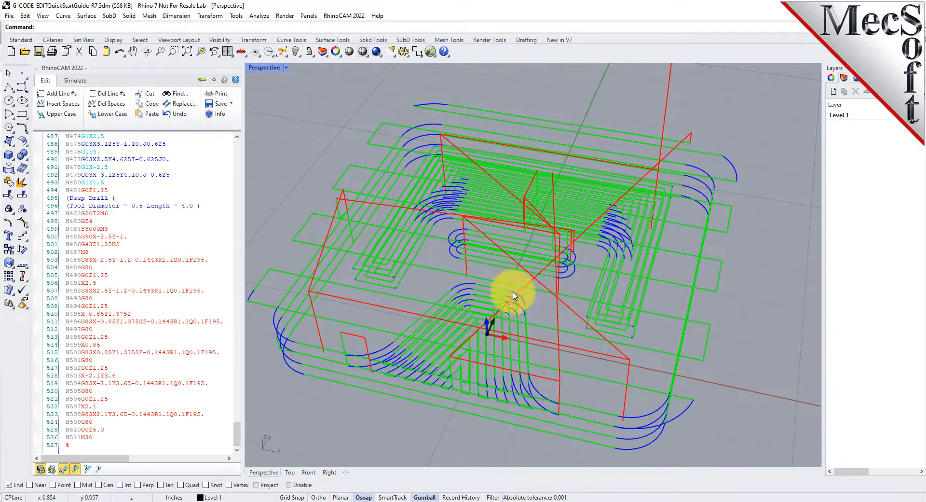
Step: Save the edited G-code, replacing the existing G-CODE-EDITQuickStartGuide.nc
left_click(222, 105)
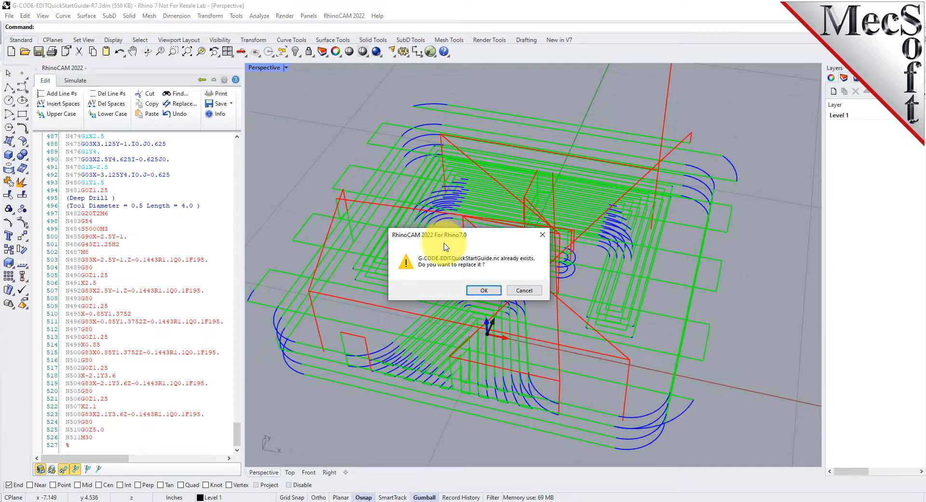
left_click(484, 290)
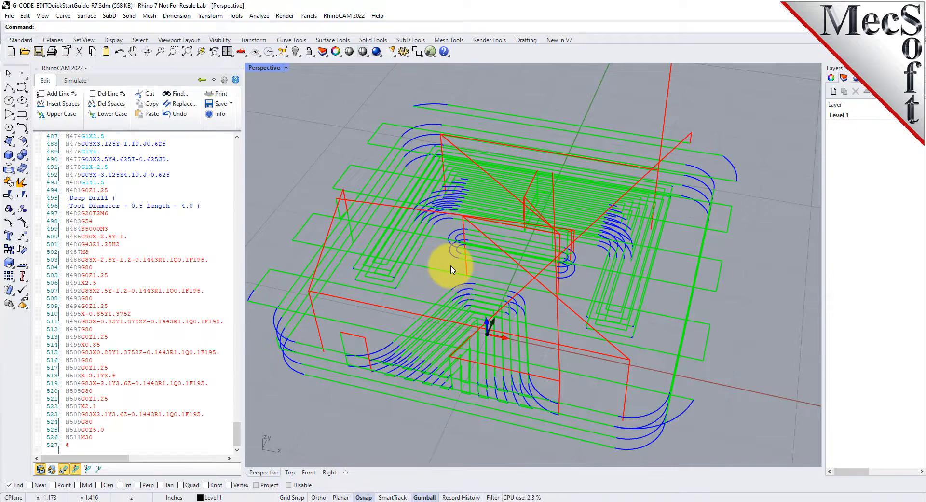
Step: Open the help and, in the RhinoCAM 2022 Resource Guide PDF, go to the G-Code Editor module resources
left_click(236, 80)
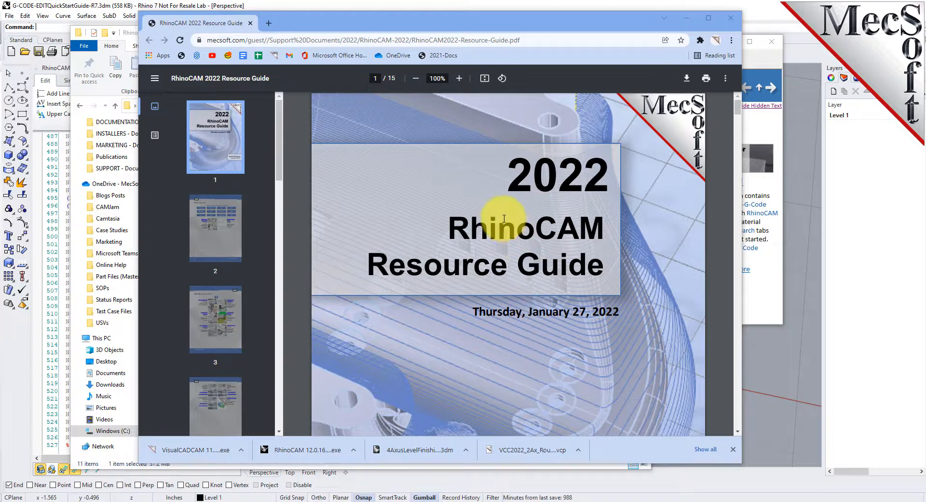
scroll(501, 186, "down", 3)
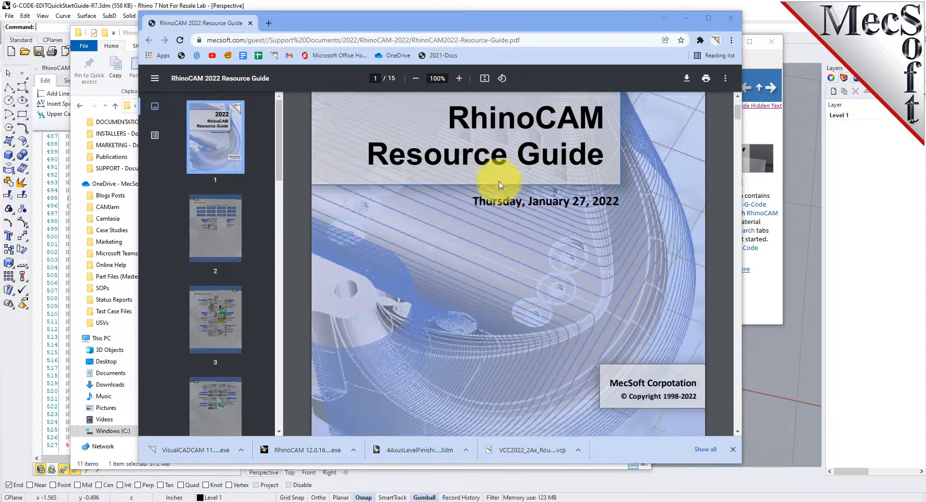
scroll(500, 183, "up", 2)
scroll(499, 180, "up", 1)
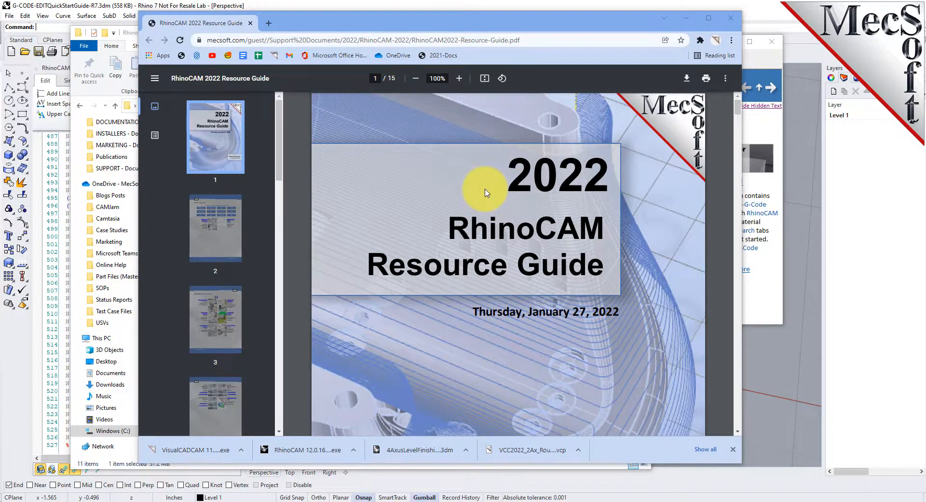
scroll(486, 192, "down", 10)
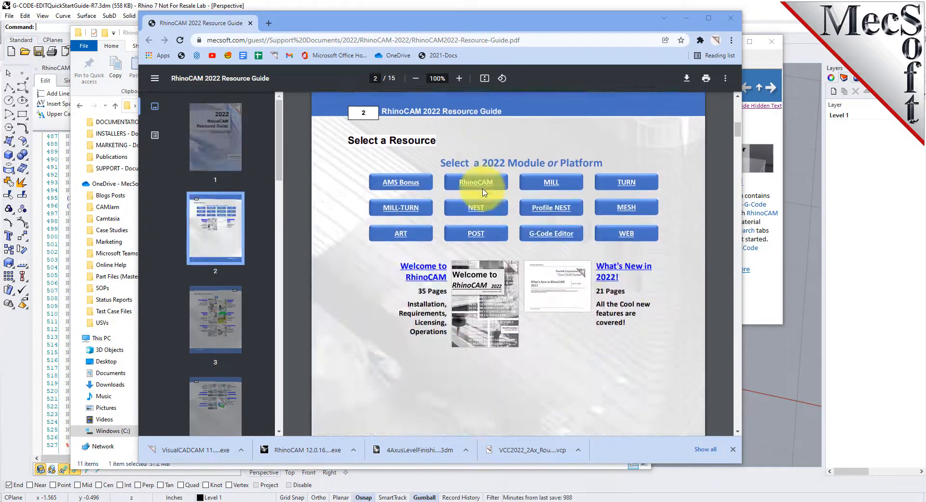
scroll(483, 189, "down", 2)
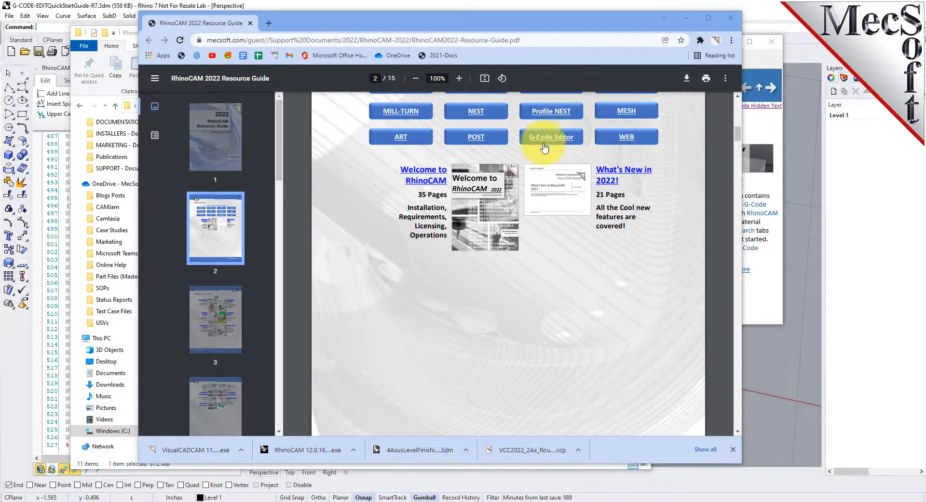
left_click(545, 145)
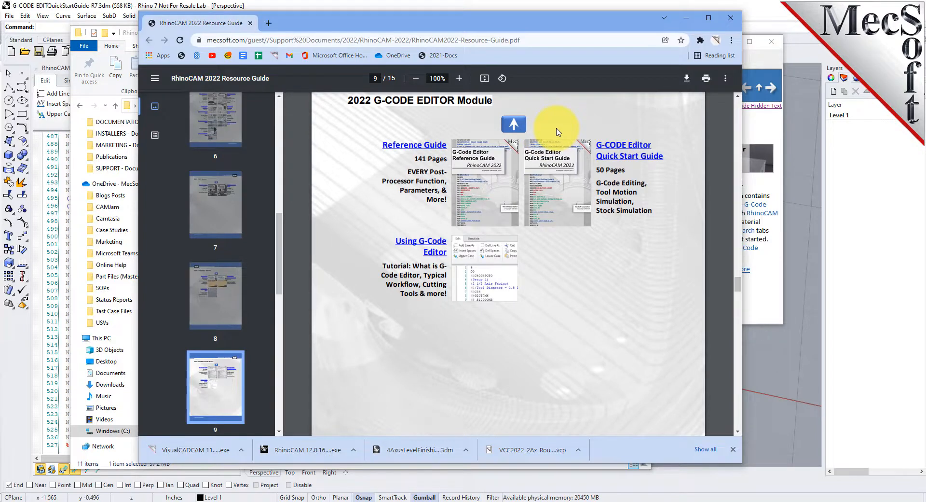
Step: Open the G-CODE Editor Quick Start Guide and browse to its Load the G-Code File section on page 19
left_click(624, 151)
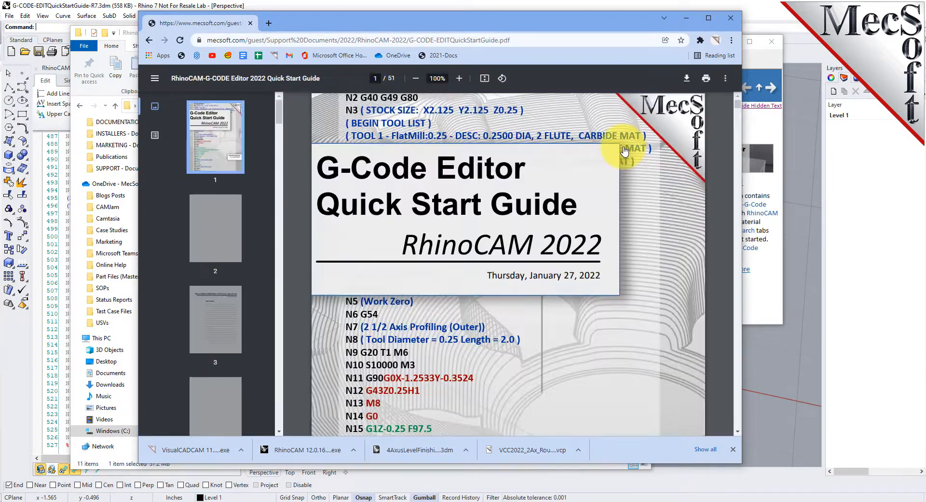
left_click_drag(737, 104, 737, 212)
scroll(575, 235, "down", 20)
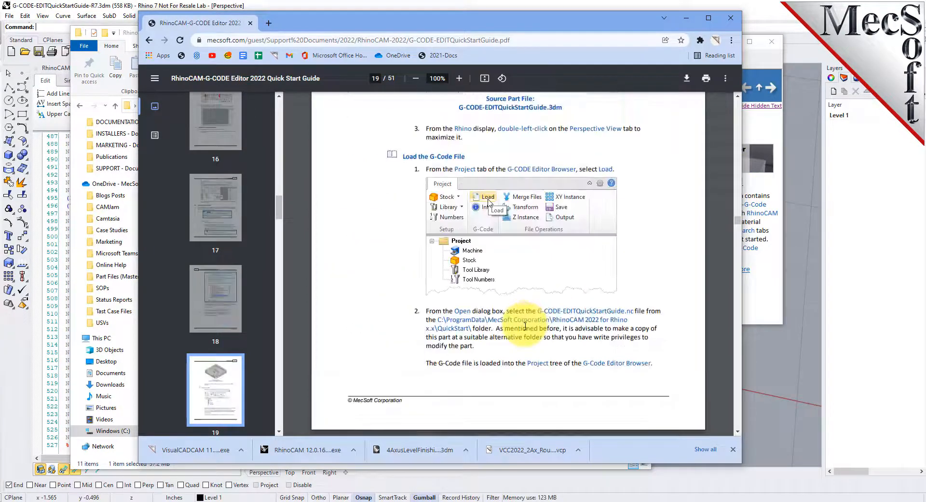
Step: Read through the Quick Start Guide from loading the G-code through editing strategy, tool library, Tool Crib setup and G-code navigation, up to page 36
scroll(524, 327, "down", 8)
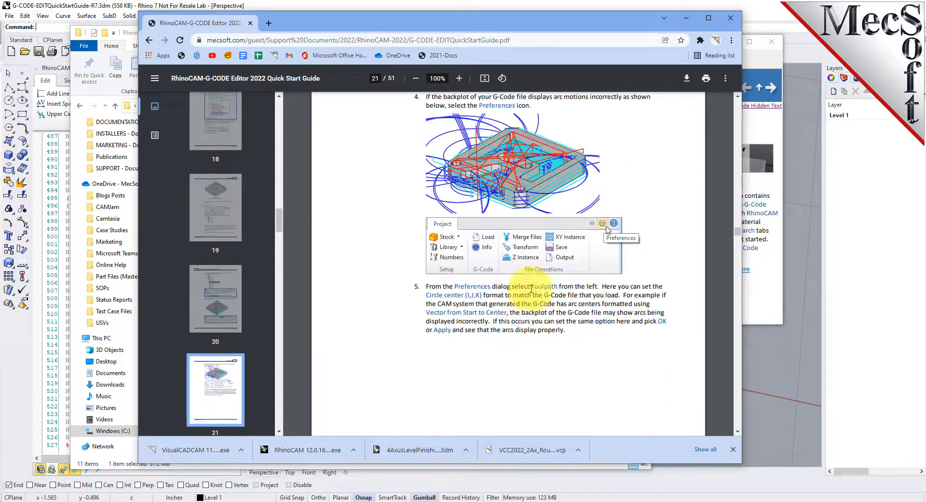
scroll(535, 253, "down", 20)
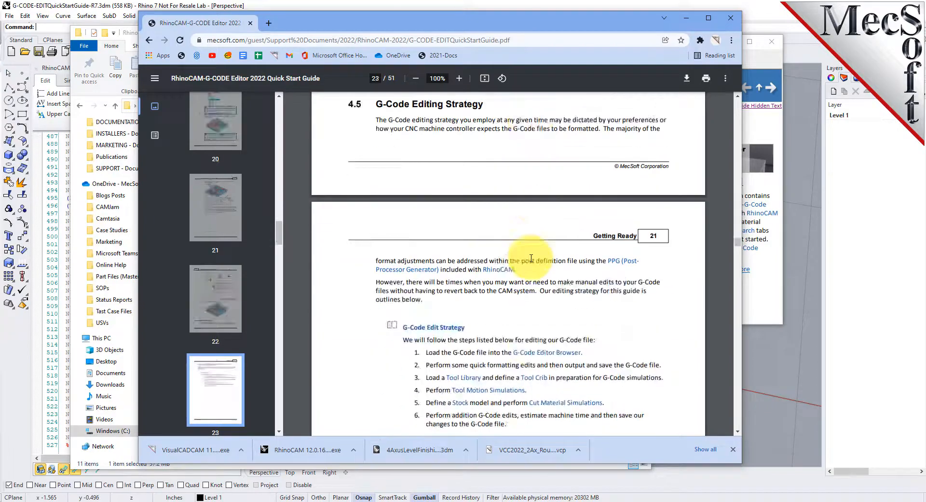
scroll(530, 258, "down", 15)
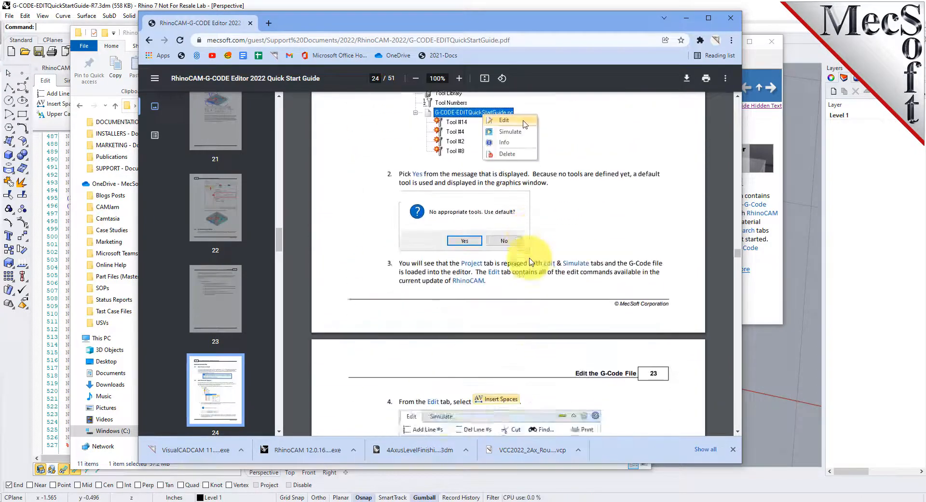
scroll(531, 262, "down", 7)
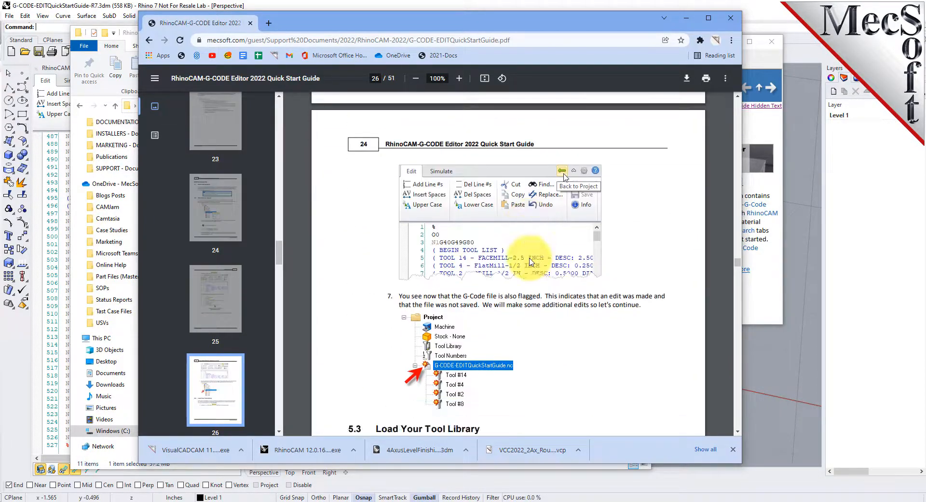
scroll(531, 262, "down", 18)
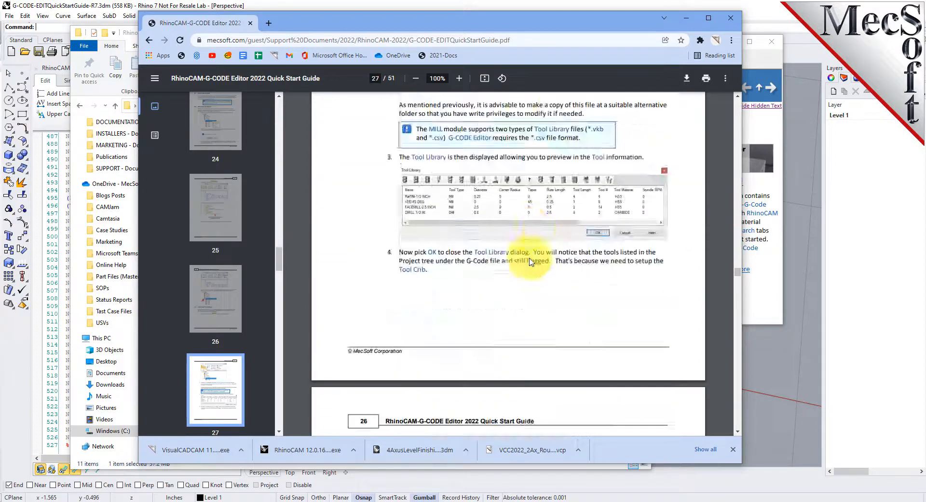
scroll(530, 262, "down", 14)
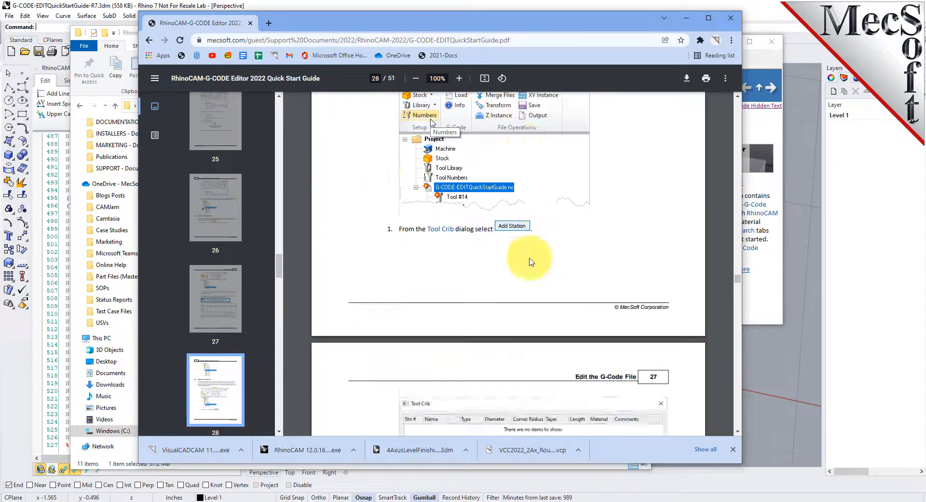
scroll(531, 262, "down", 12)
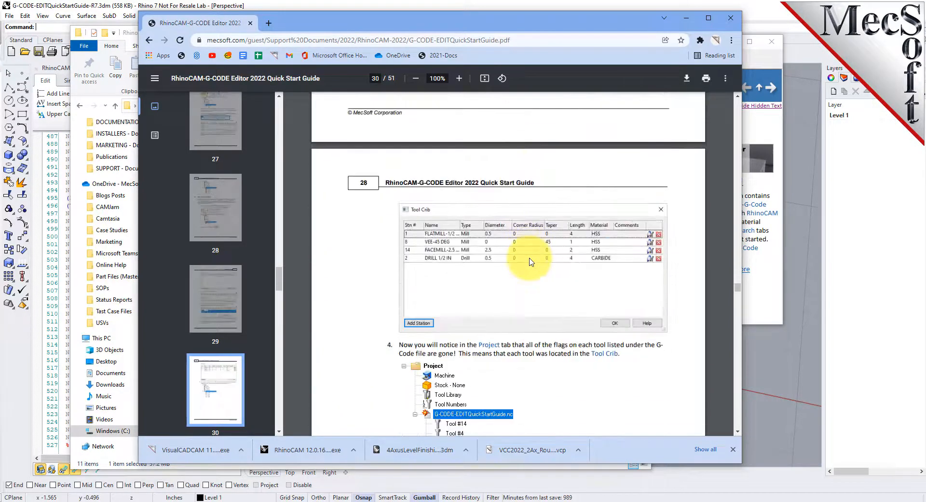
scroll(530, 262, "down", 12)
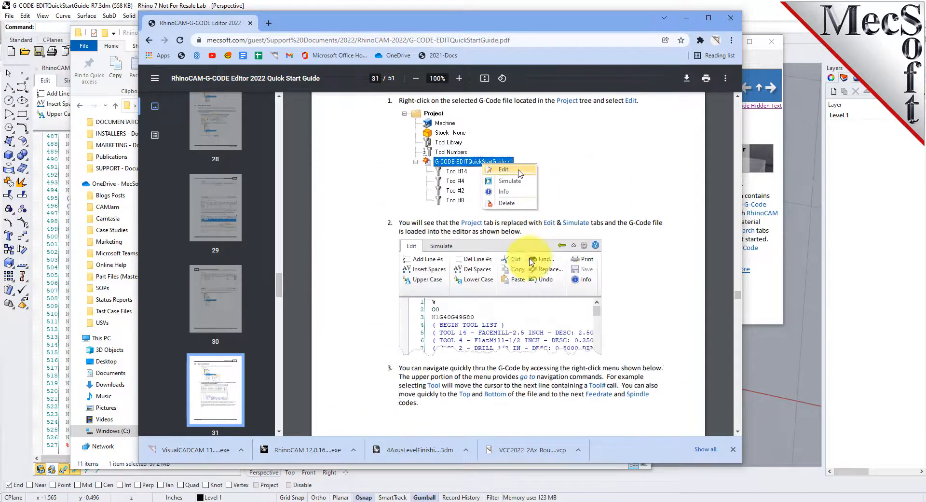
scroll(530, 262, "down", 5)
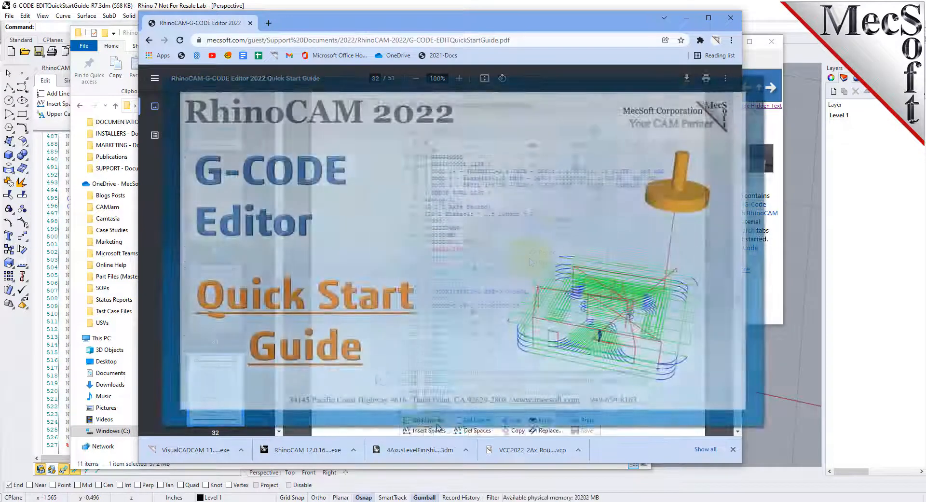
scroll(530, 262, "down", 6)
scroll(531, 262, "down", 5)
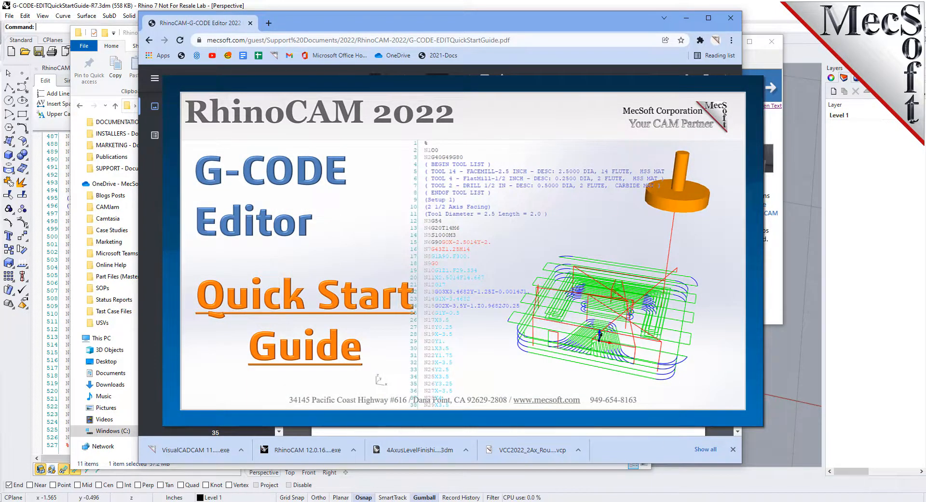
scroll(530, 262, "down", 3)
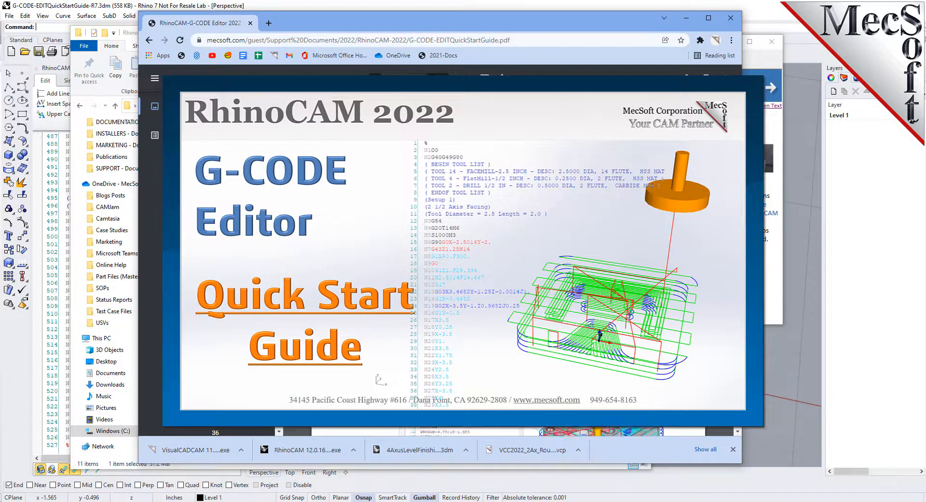